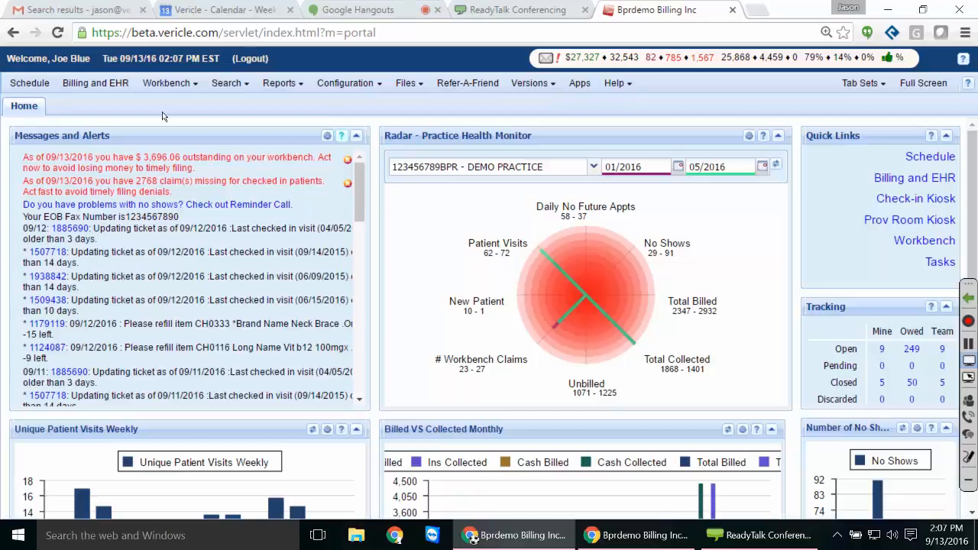
# Open the full patient record for the 1:00 pm appointment on the 09/13/2016 day schedule.
pyautogui.click(30, 83)
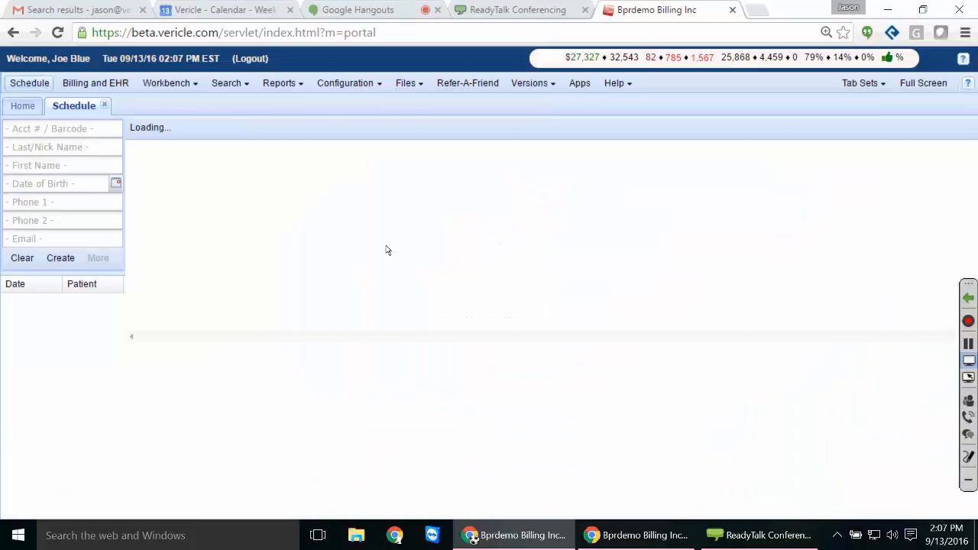
pyautogui.scroll(-3, 345, 270)
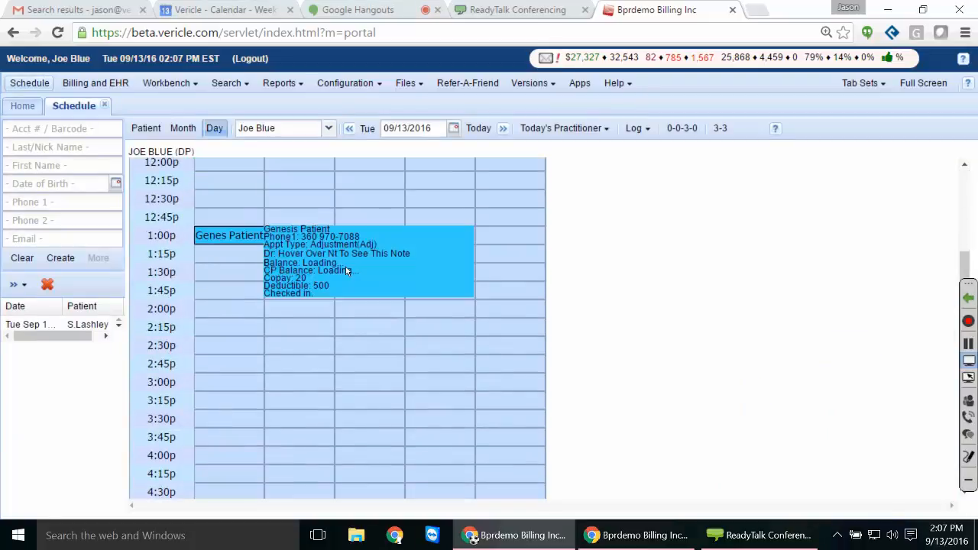
pyautogui.click(225, 235)
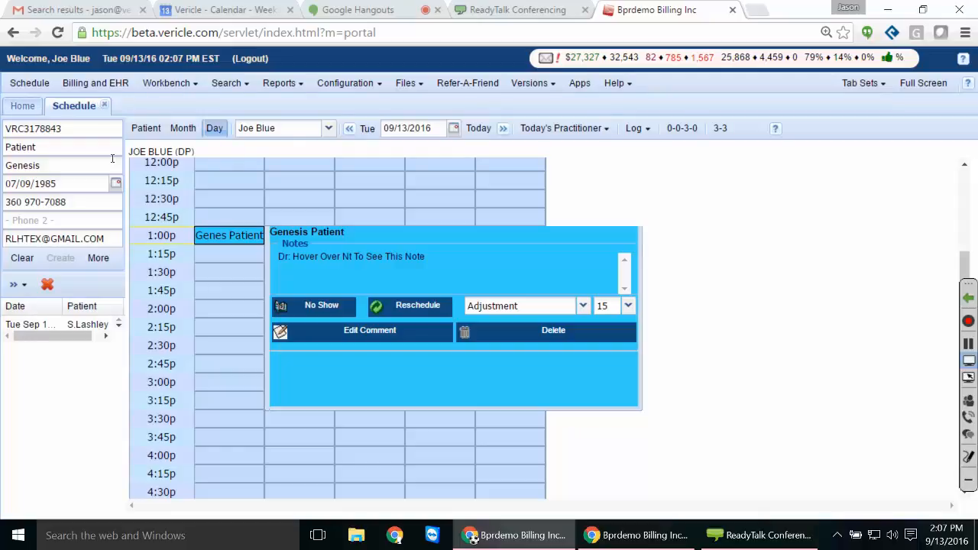
pyautogui.click(162, 131)
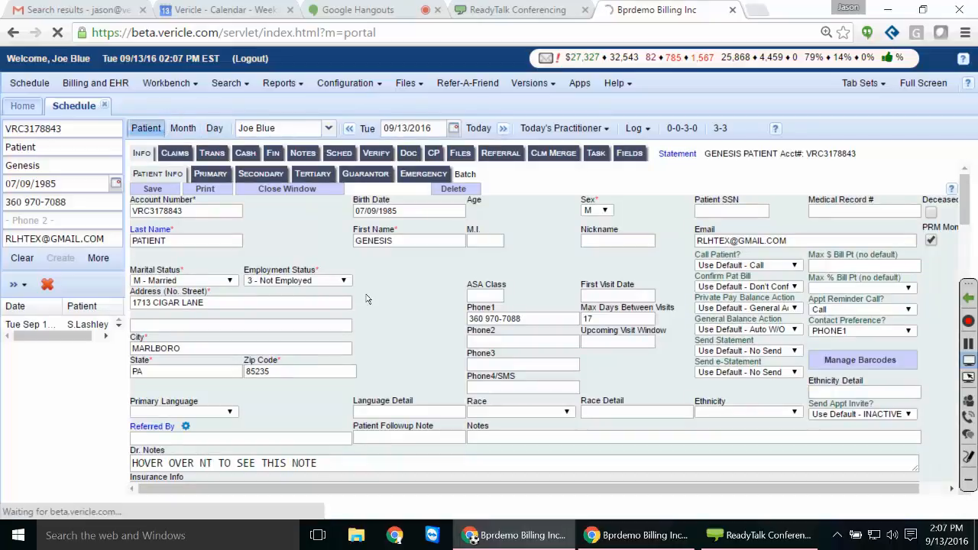
# Review the patient's info page and open the patient's referral records within the schedule.
pyautogui.hotkey('ctrl', '+')
pyautogui.hotkey('ctrl', '+')
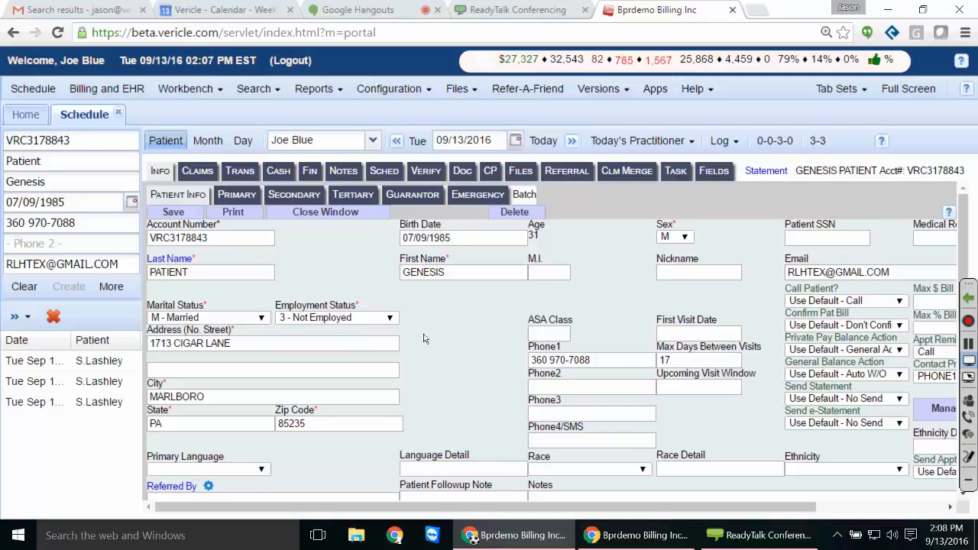
pyautogui.scroll(-1, 425, 337)
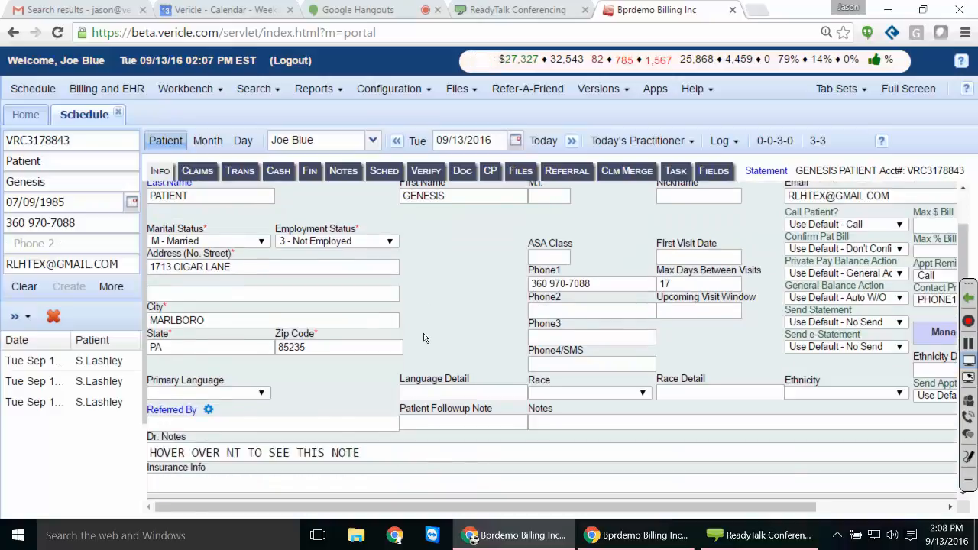
pyautogui.scroll(1, 425, 338)
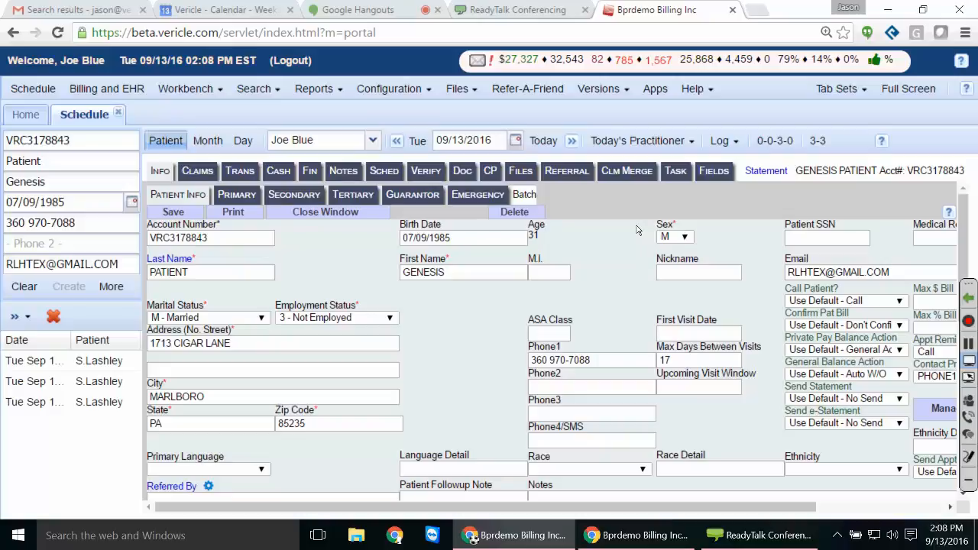
pyautogui.click(559, 175)
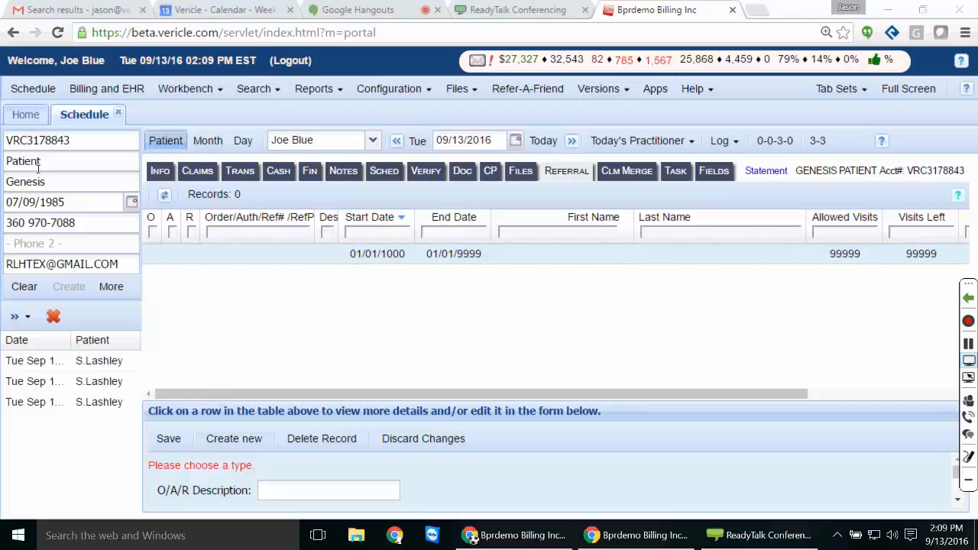
# Copy the patient's account number from the schedule and search the patient database with it.
pyautogui.doubleClick(48, 140)
pyautogui.rightClick(50, 143)
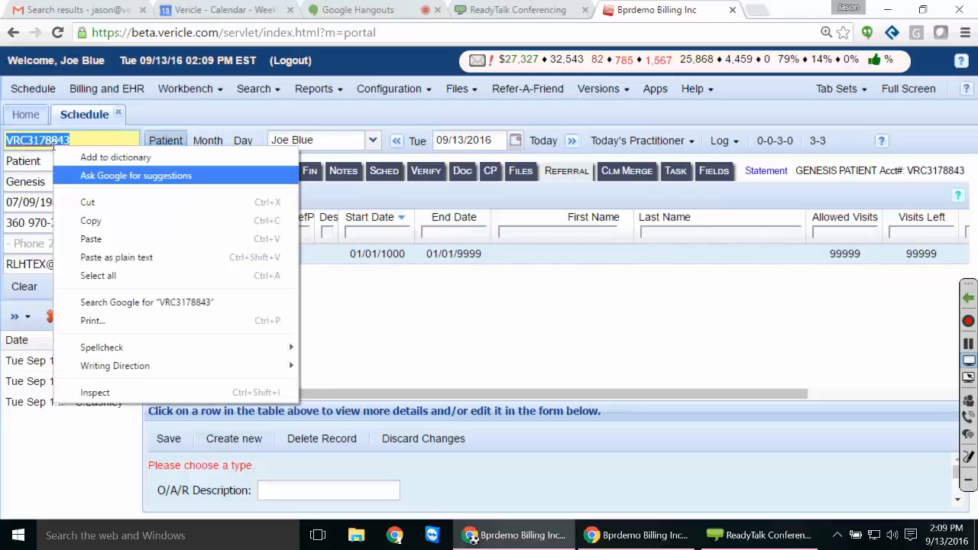
pyautogui.click(97, 219)
pyautogui.click(253, 88)
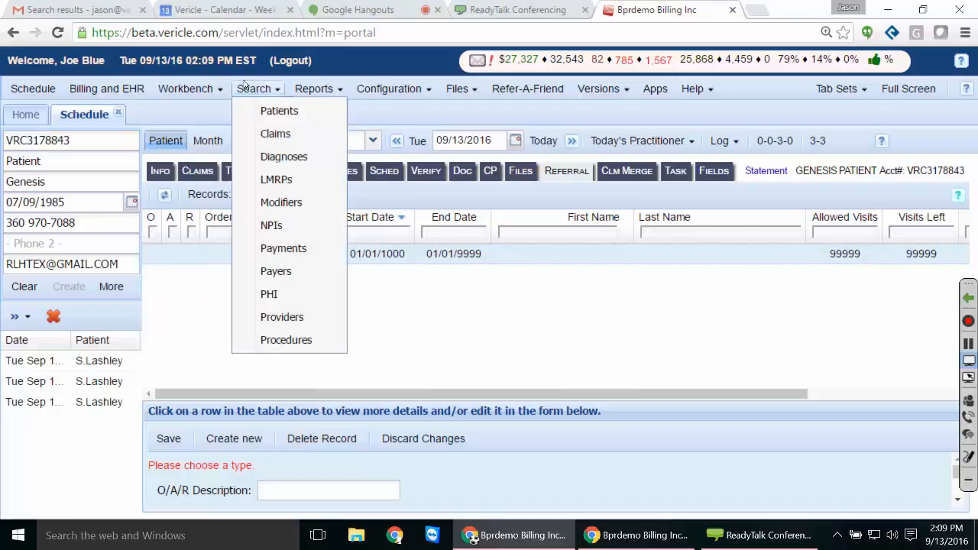
pyautogui.click(280, 112)
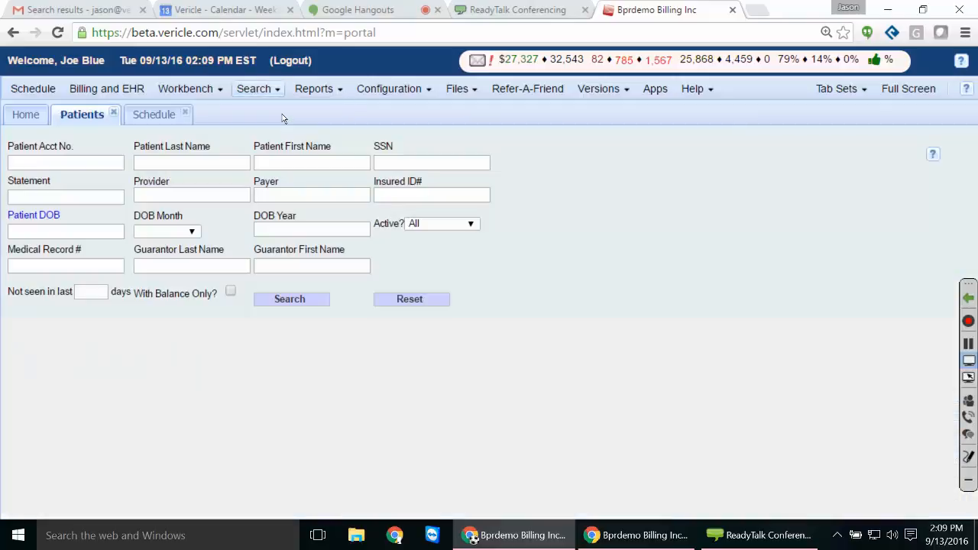
pyautogui.rightClick(106, 163)
pyautogui.click(163, 256)
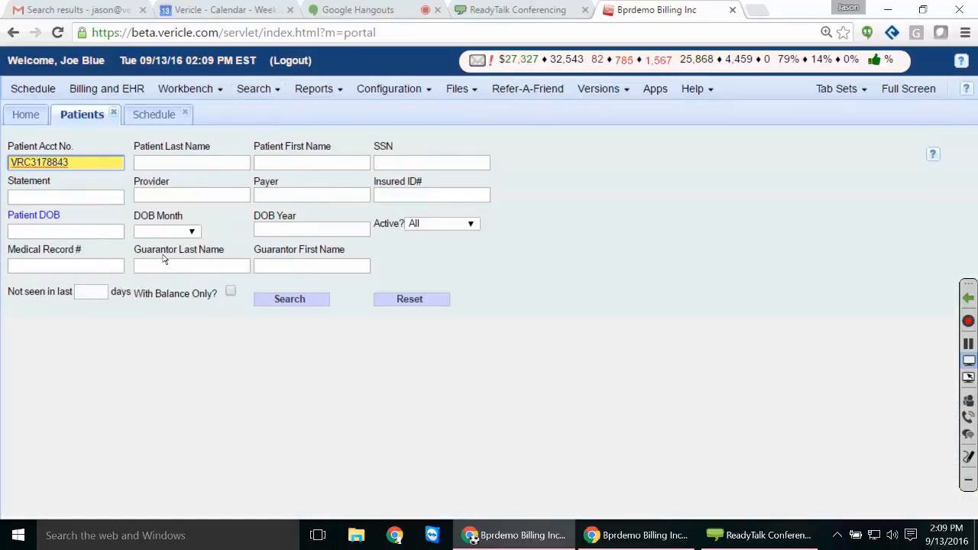
pyautogui.press('Return')
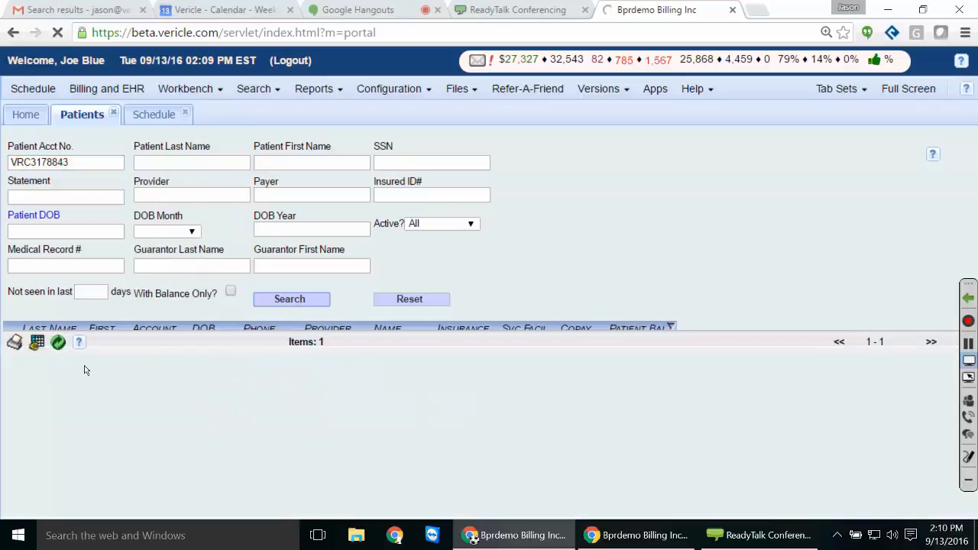
# Open the matching patient's record in its own window and look through its Order / Authorization / Referral form.
pyautogui.click(142, 360)
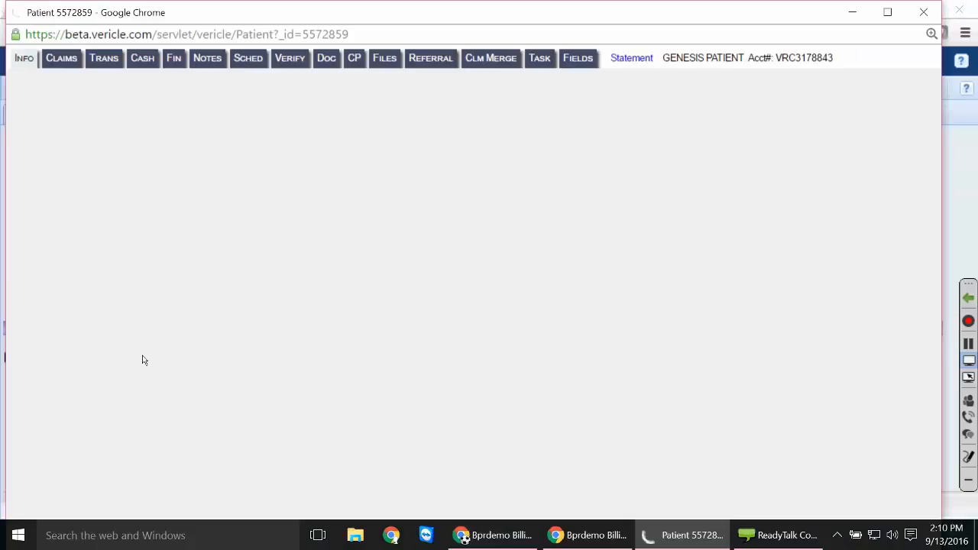
pyautogui.click(441, 62)
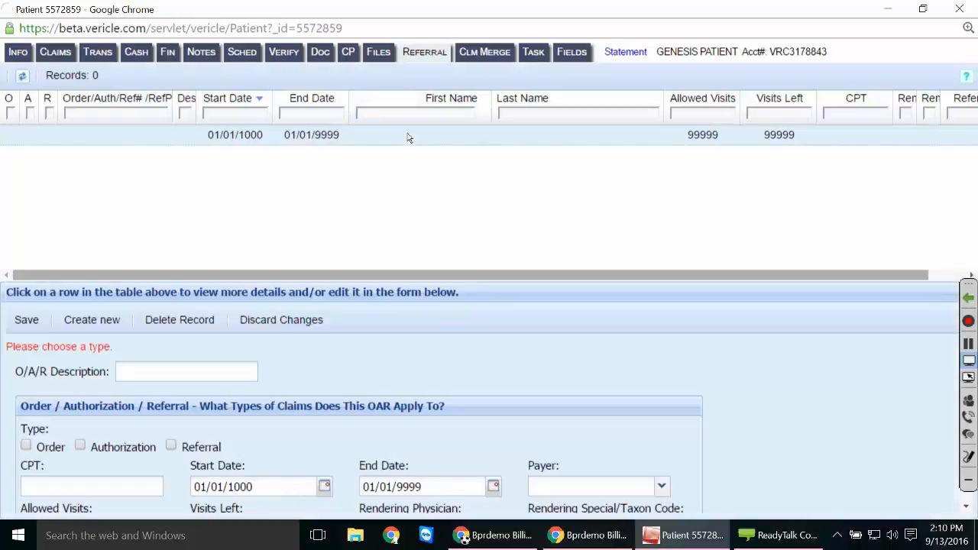
pyautogui.scroll(-8, 561, 390)
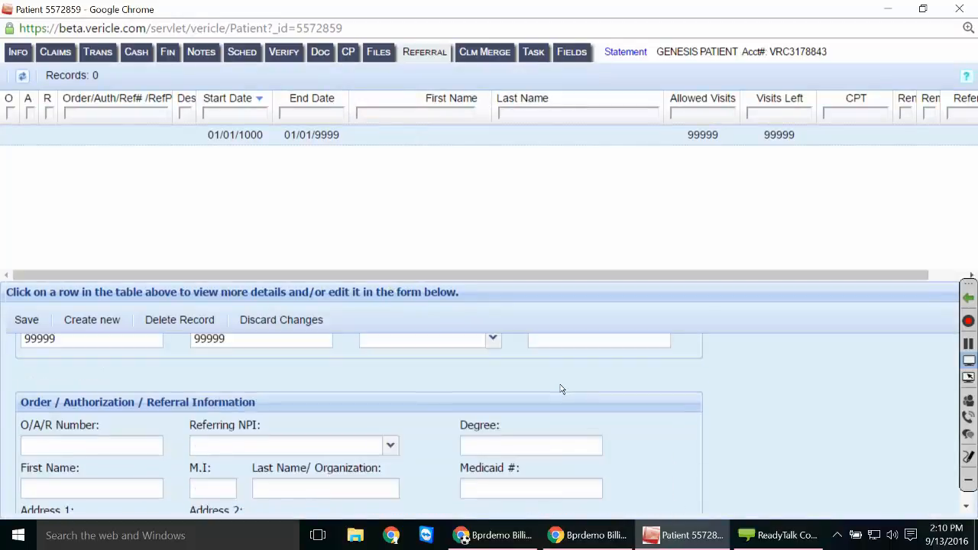
pyautogui.scroll(3, 683, 408)
pyautogui.scroll(3, 749, 415)
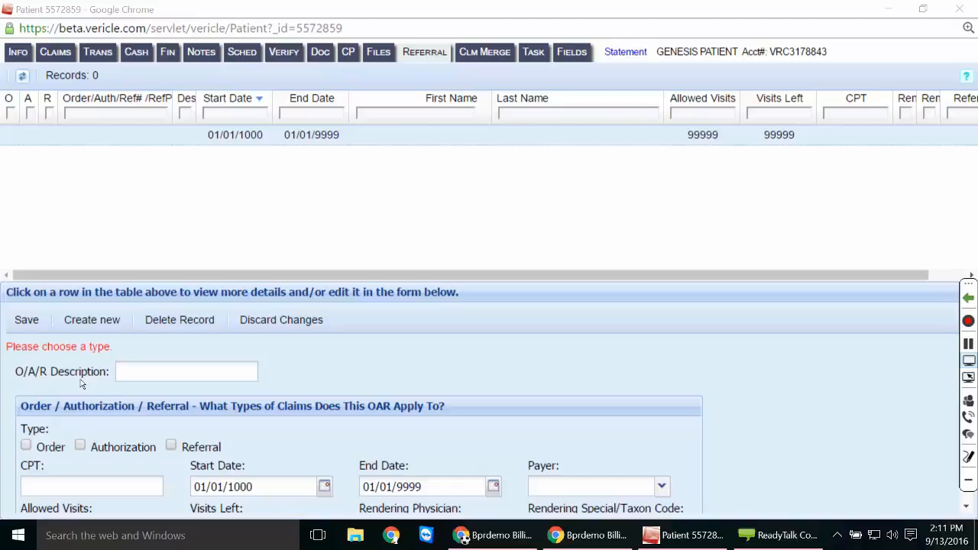
pyautogui.scroll(-1, 338, 369)
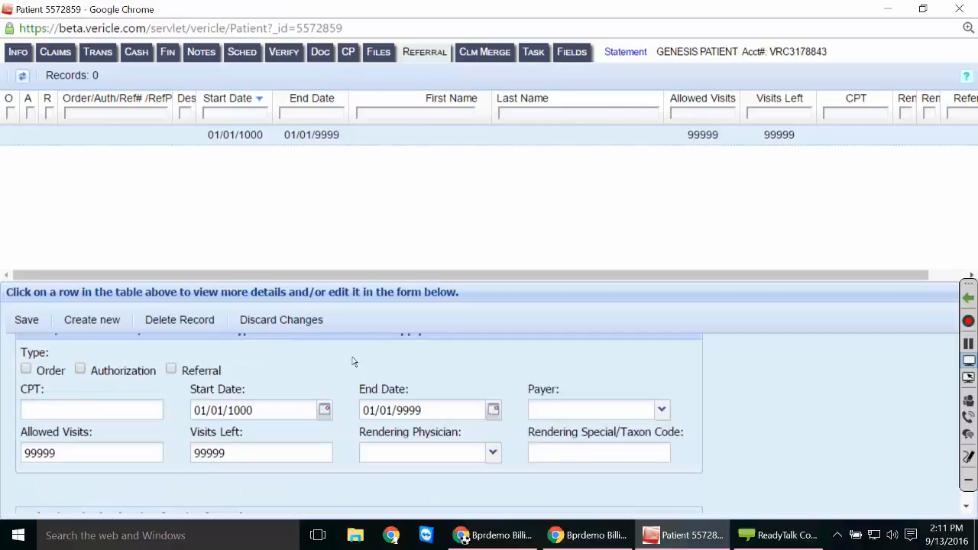
pyautogui.scroll(1, 353, 361)
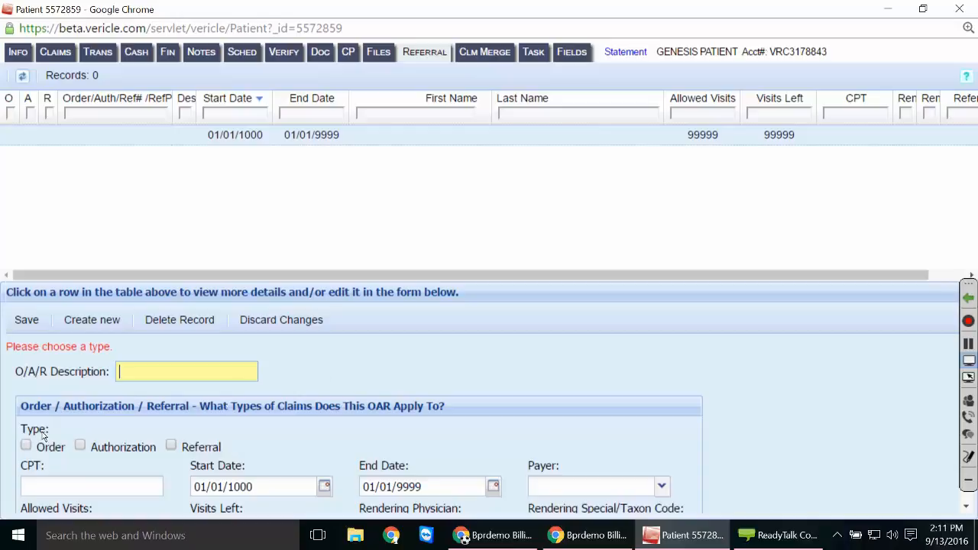
# Mark the new record's type as Authorization and set its CPT to ALL.
pyautogui.moveTo(29, 406); pyautogui.dragTo(484, 402)
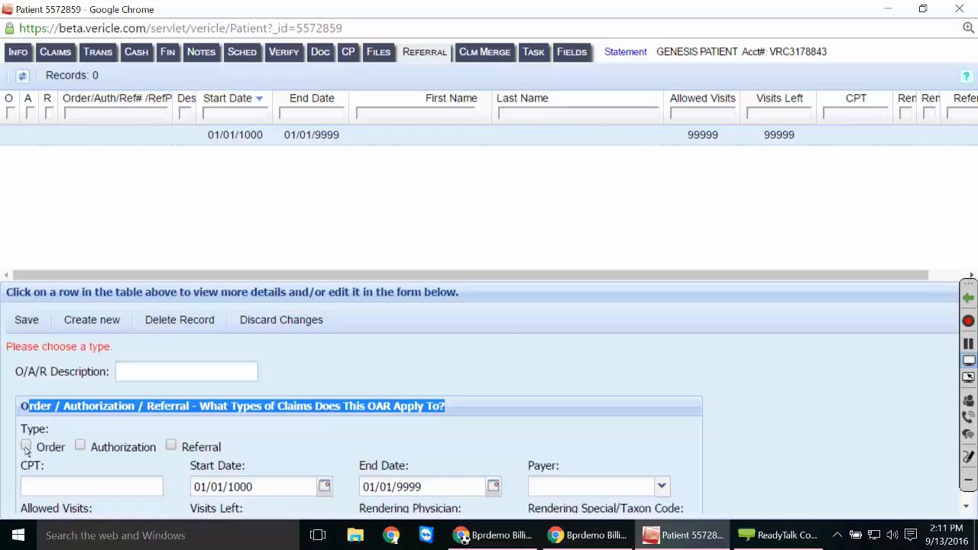
pyautogui.click(80, 447)
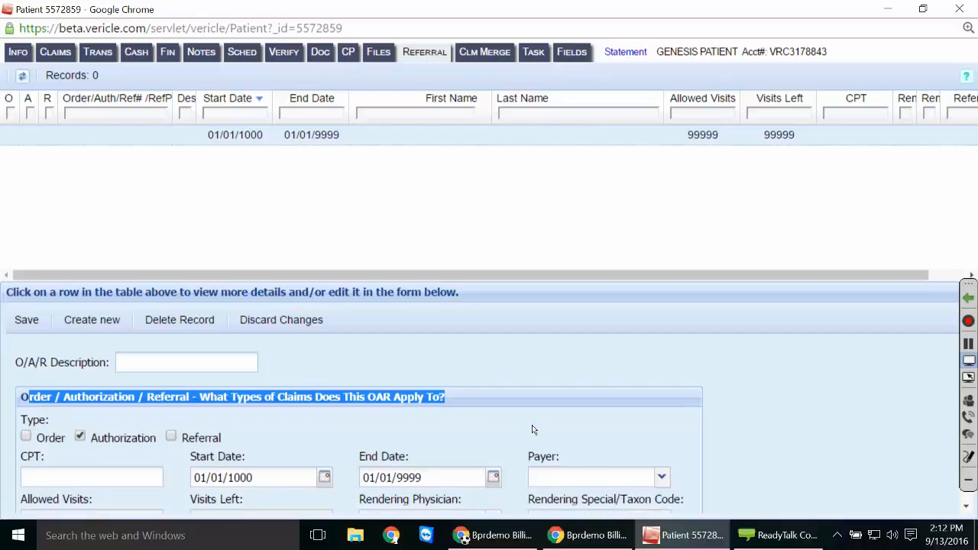
pyautogui.scroll(-1, 533, 429)
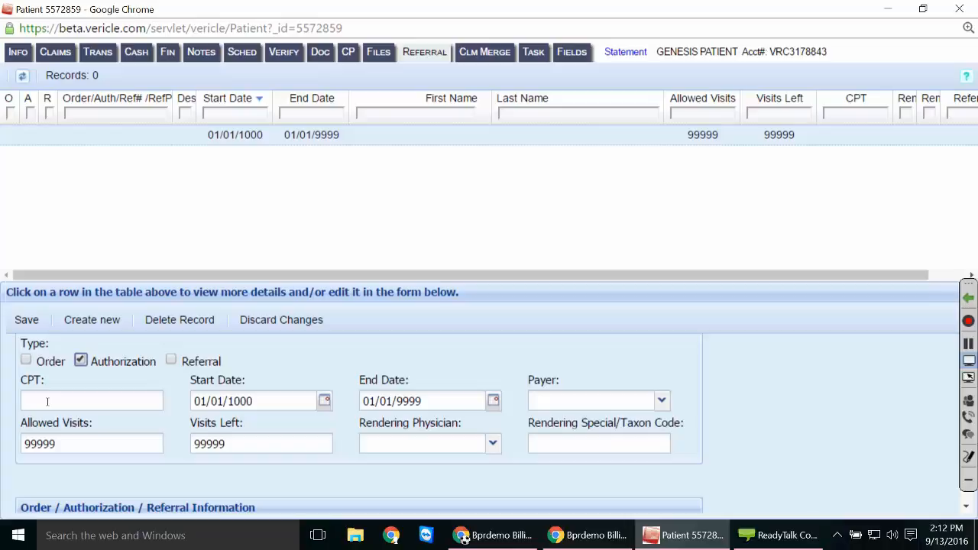
pyautogui.click(47, 401)
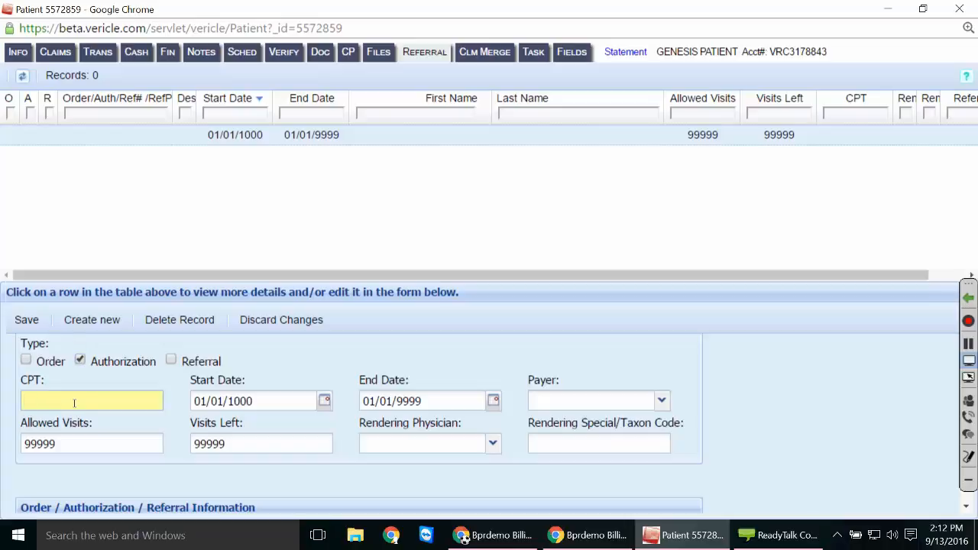
pyautogui.write('ALL')
pyautogui.scroll(1, 731, 386)
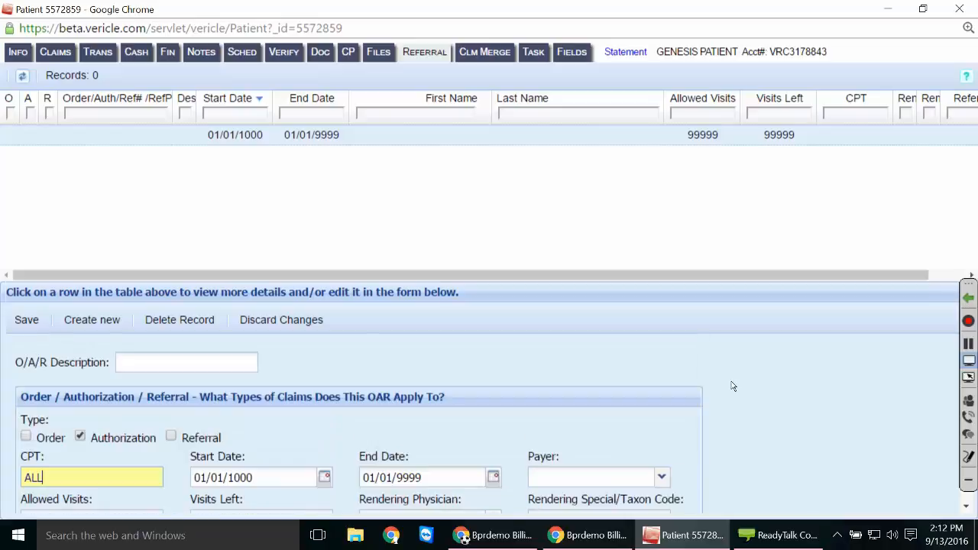
# Skim the online help page on Referrals, Authorizations, and Orders, and close it.
pyautogui.click(969, 289)
pyautogui.moveTo(969, 289); pyautogui.dragTo(967, 119)
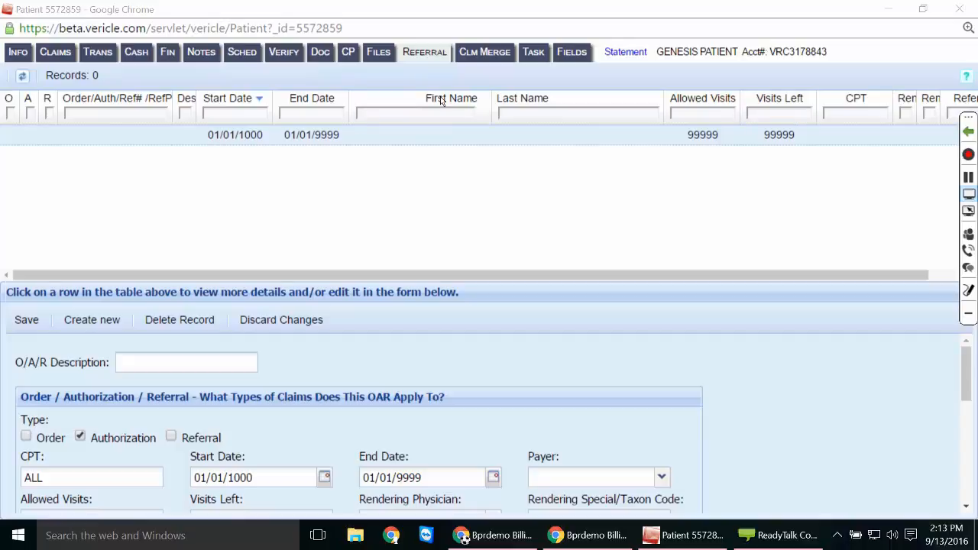
pyautogui.click(967, 76)
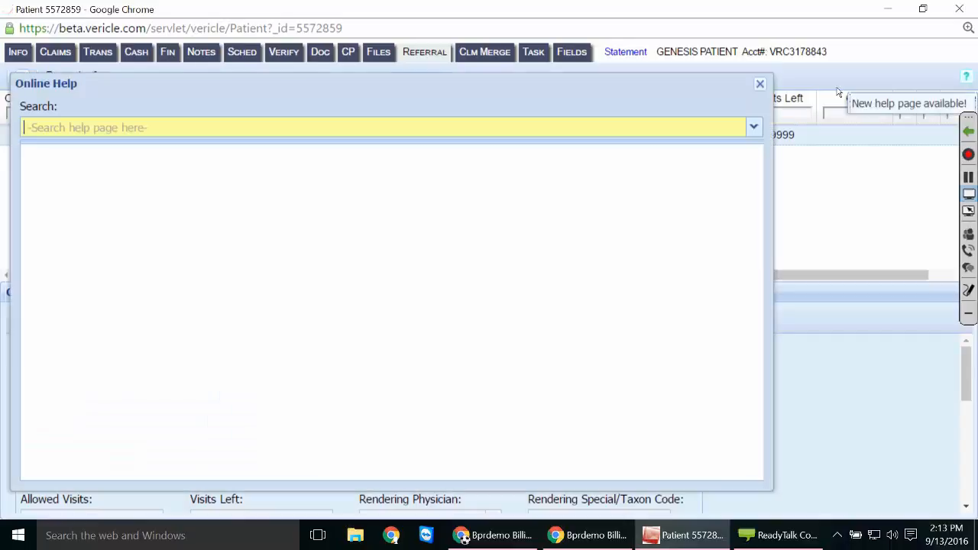
pyautogui.scroll(-10, 211, 228)
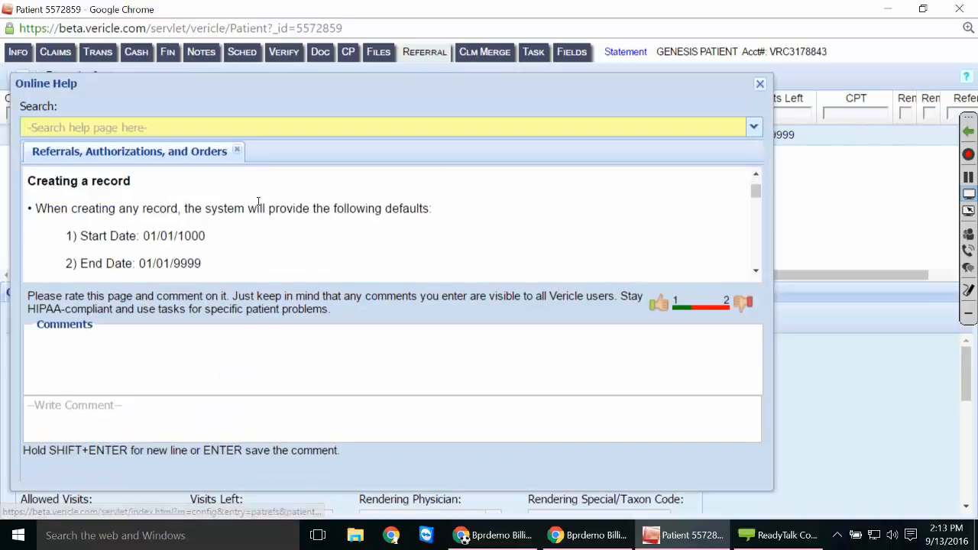
pyautogui.scroll(-15, 211, 229)
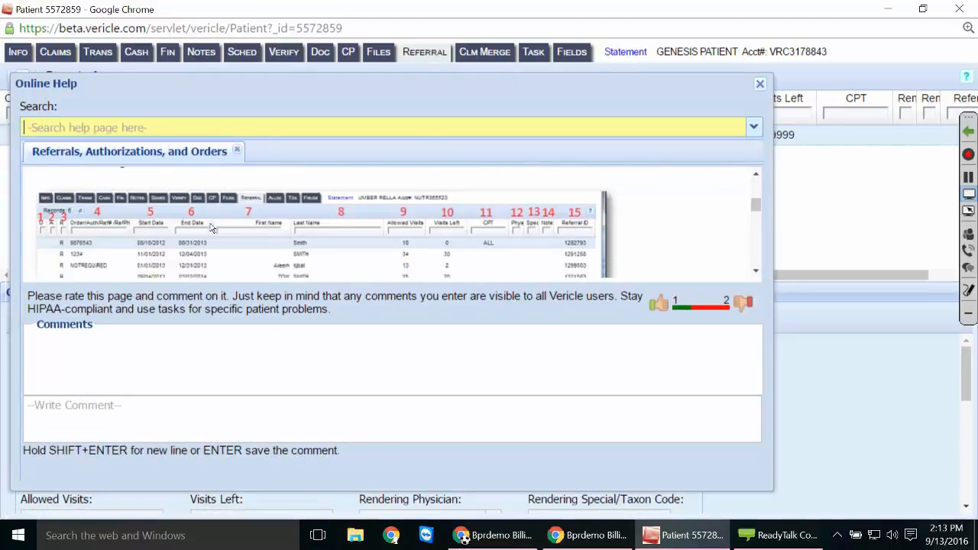
pyautogui.scroll(-6, 212, 227)
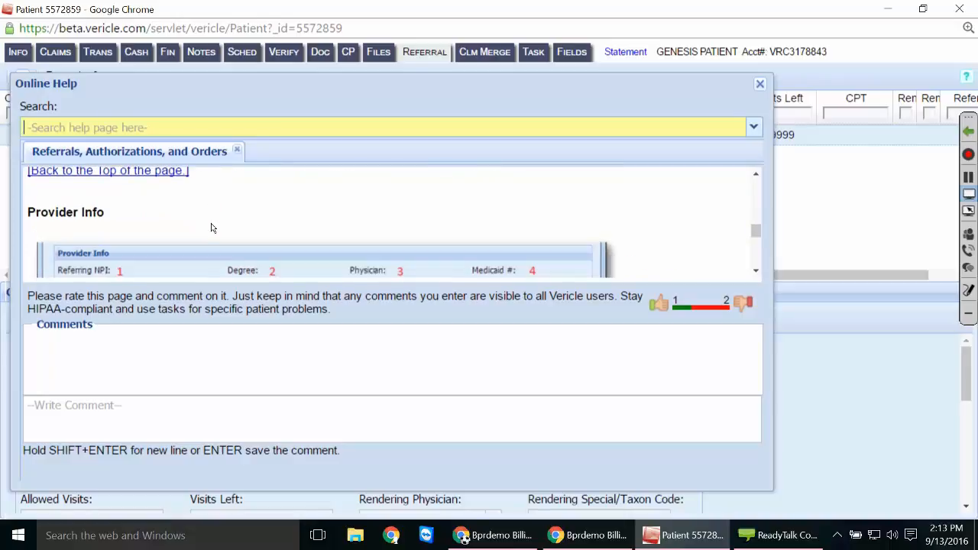
pyautogui.click(760, 83)
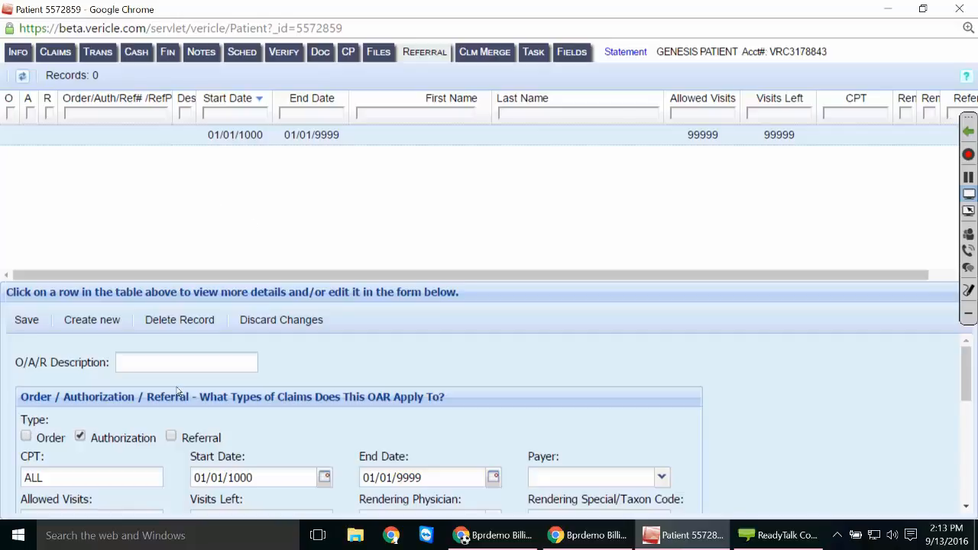
# Set the authorization's Allowed Visits to 15 and point out the Visits Left and Allowed Visits labels.
pyautogui.scroll(-1, 178, 391)
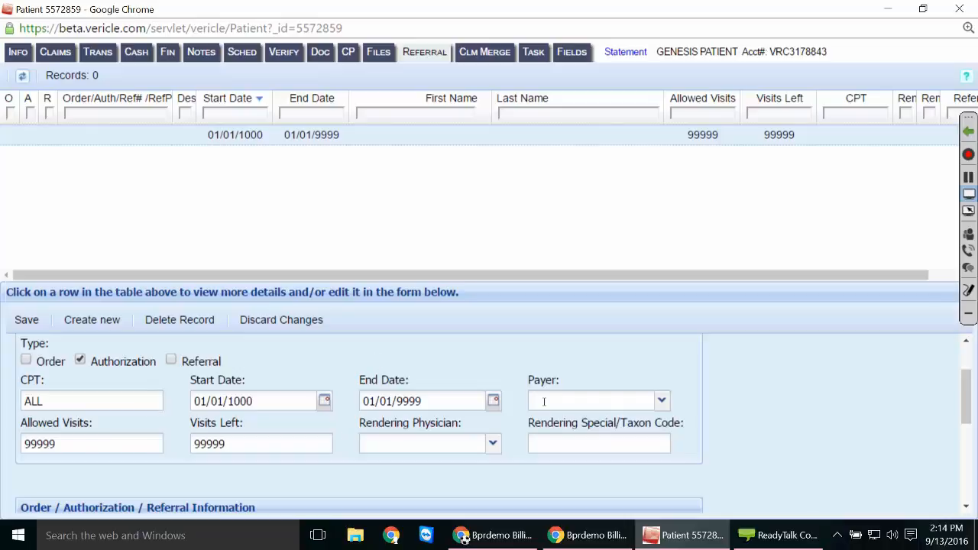
pyautogui.click(116, 436)
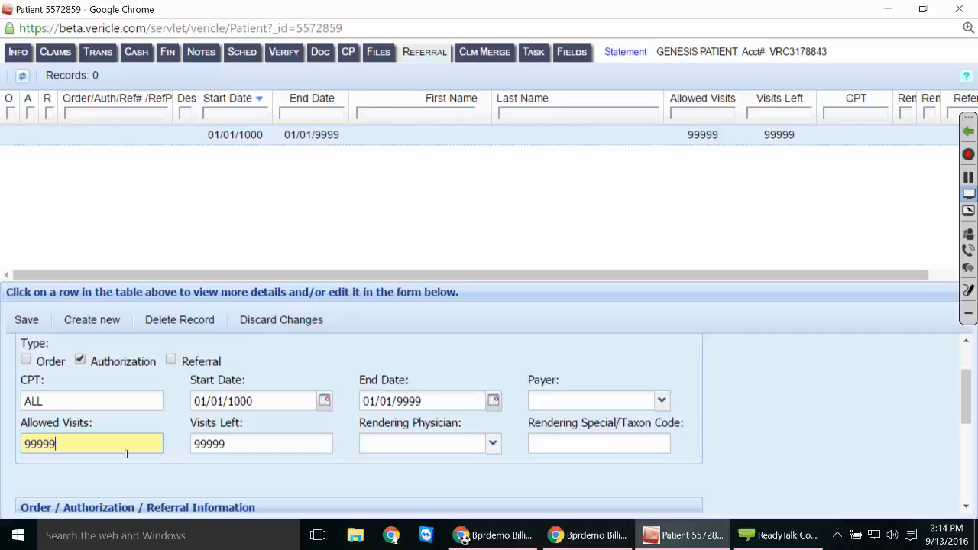
pyautogui.moveTo(90, 444); pyautogui.dragTo(23, 444)
pyautogui.write('15')
pyautogui.click(130, 416)
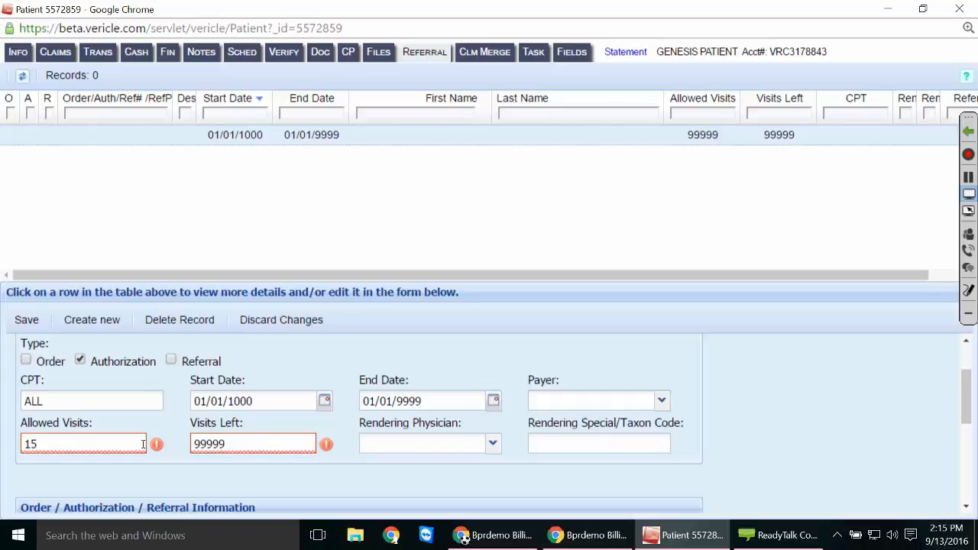
pyautogui.moveTo(193, 428); pyautogui.dragTo(251, 425)
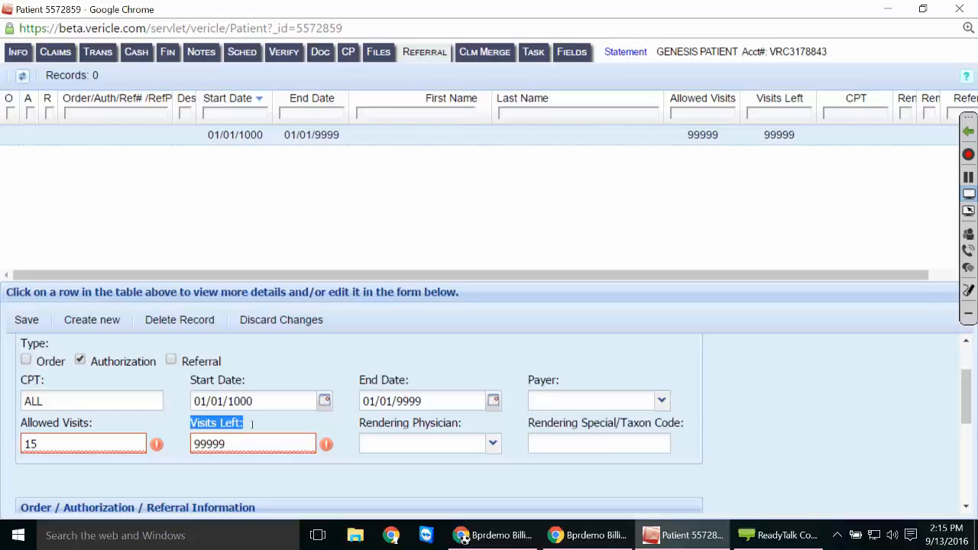
pyautogui.tripleClick(48, 427)
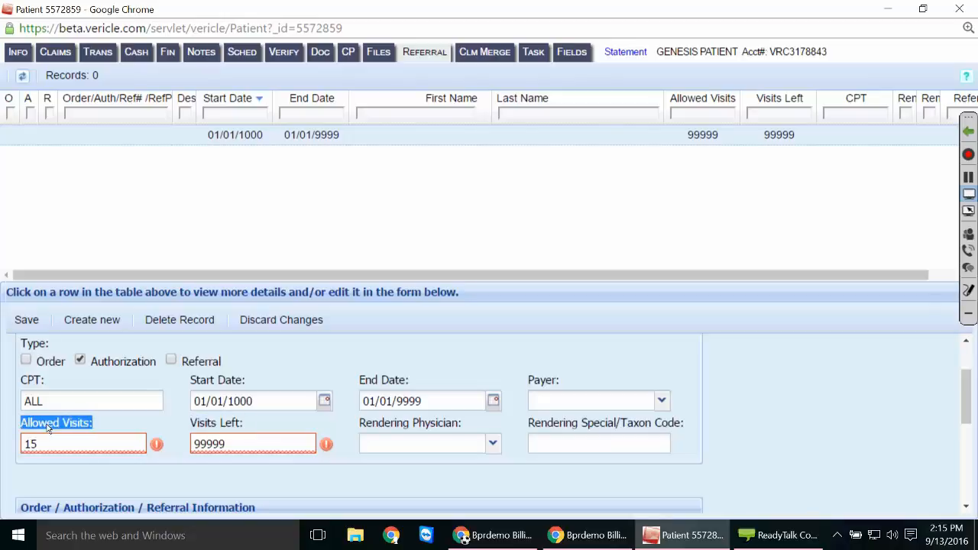
# Set the authorization's Visits Left to 15.
pyautogui.press('Tab')
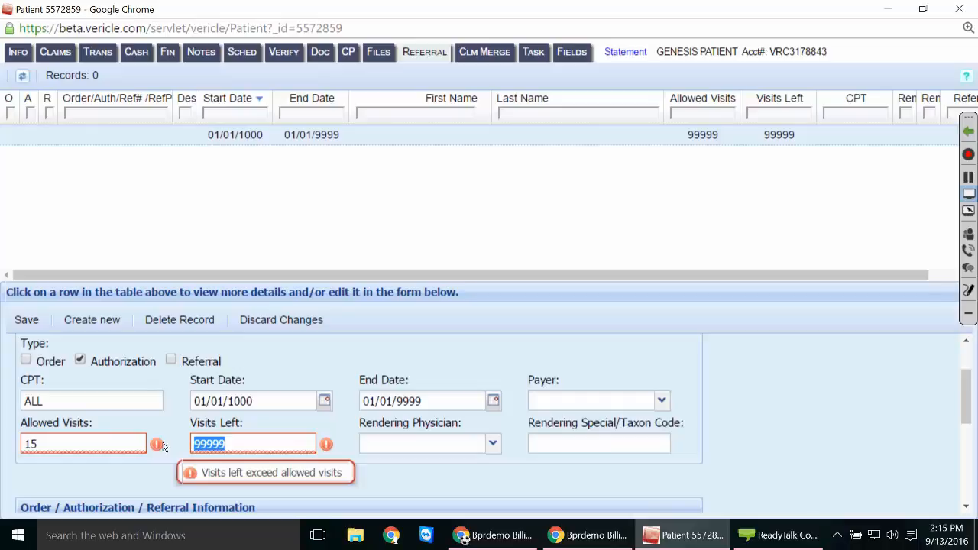
pyautogui.write('15')
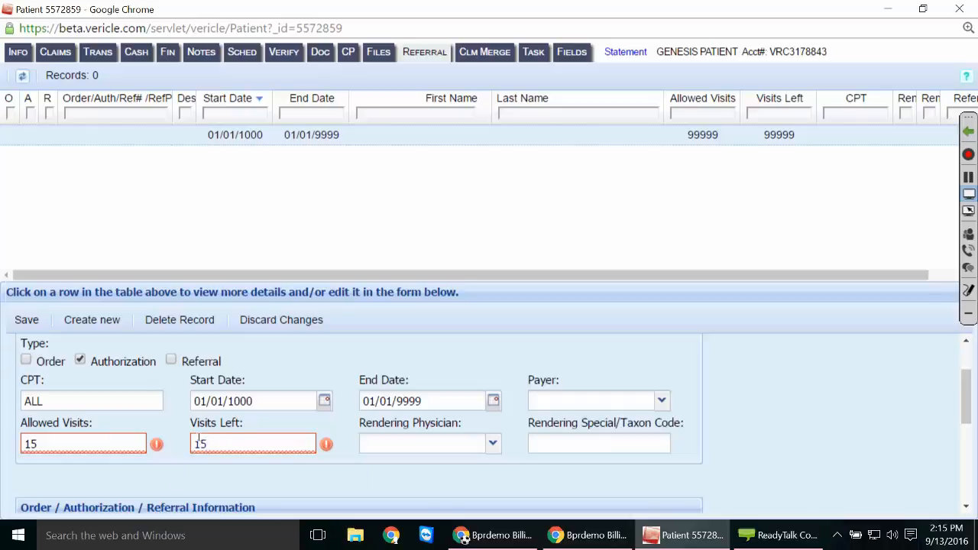
pyautogui.click(267, 422)
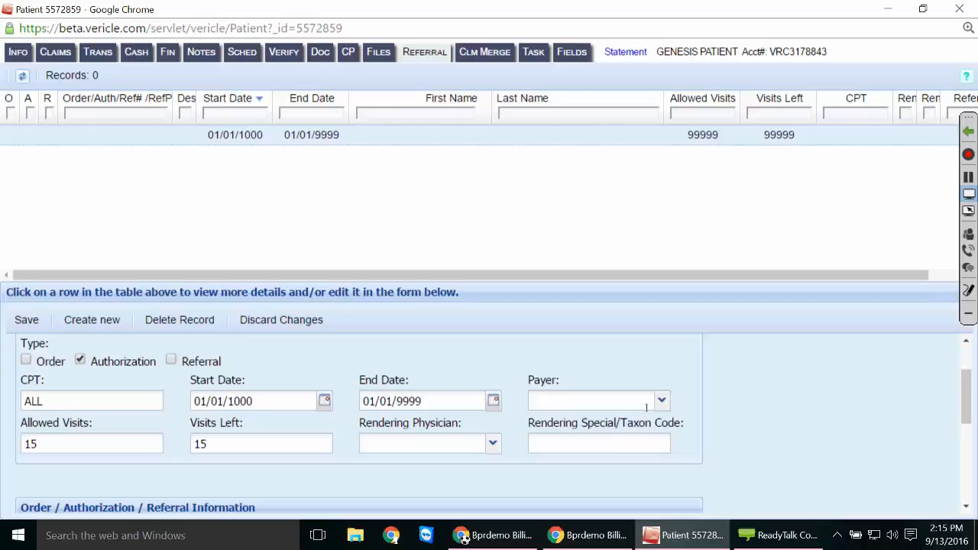
# Look through the available Payer and Rendering Physician choices without selecting any, and point out the Rendering Physician label.
pyautogui.click(661, 401)
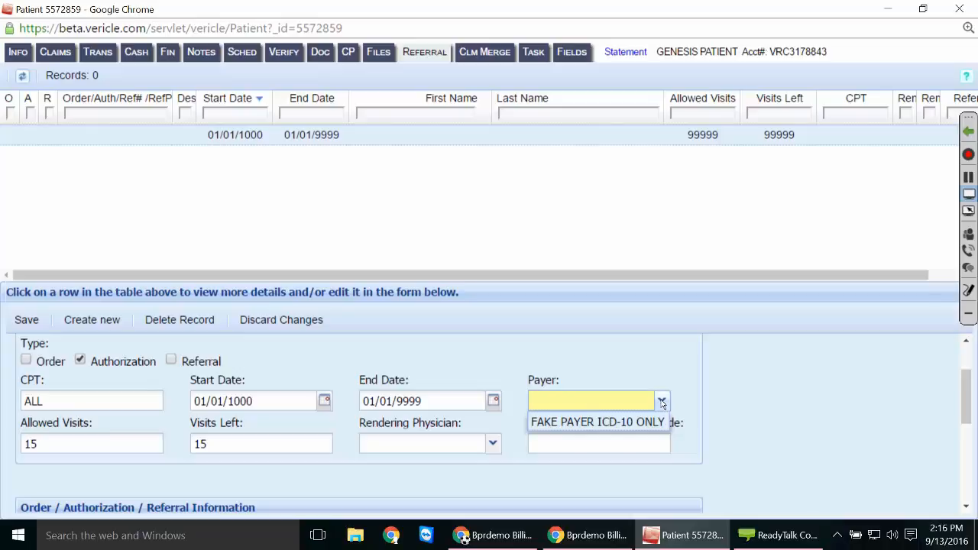
pyautogui.click(661, 402)
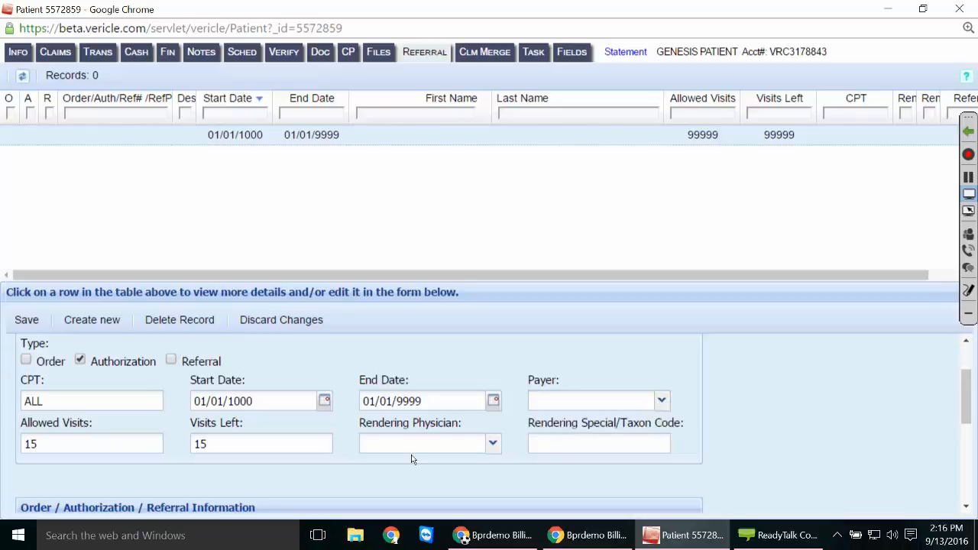
pyautogui.moveTo(358, 423); pyautogui.dragTo(463, 424)
pyautogui.click(461, 423)
pyautogui.click(494, 444)
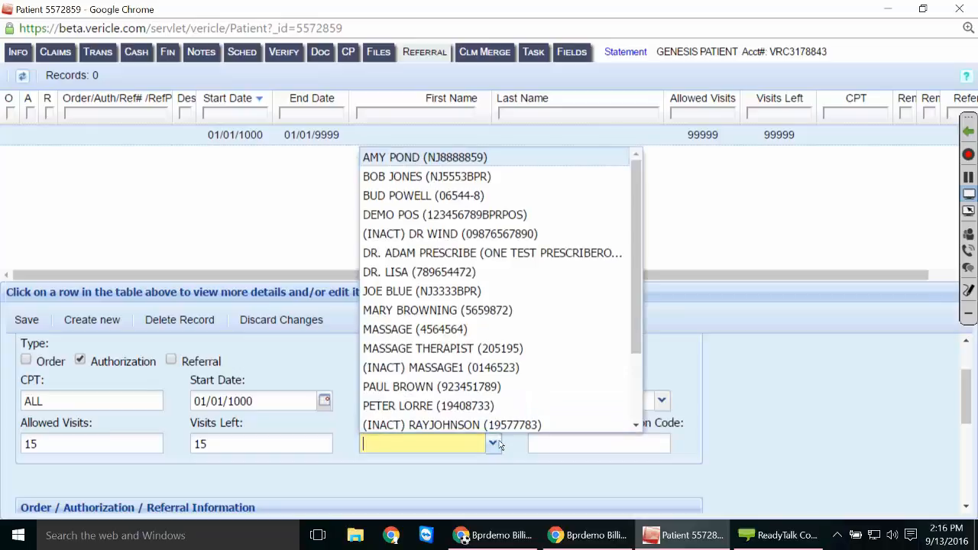
pyautogui.click(497, 445)
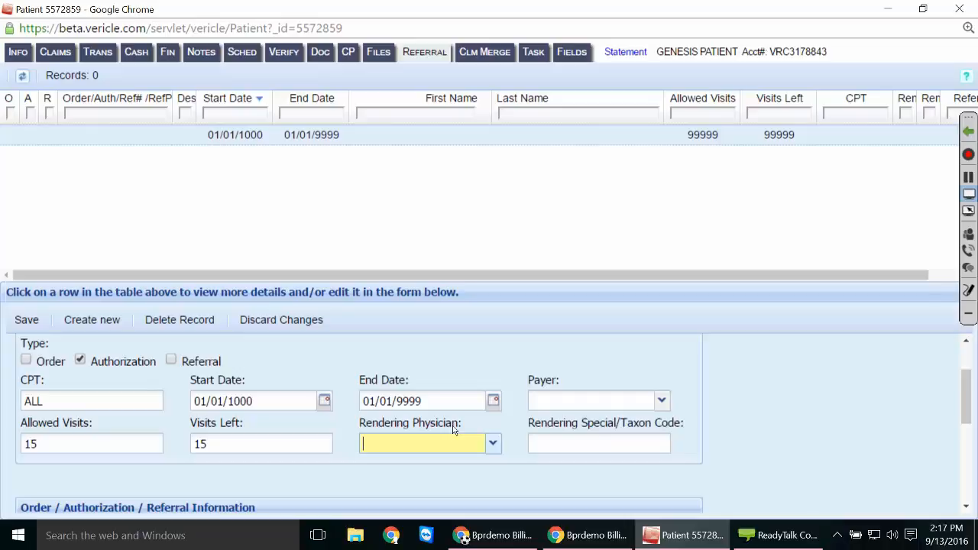
pyautogui.moveTo(366, 434); pyautogui.dragTo(449, 432)
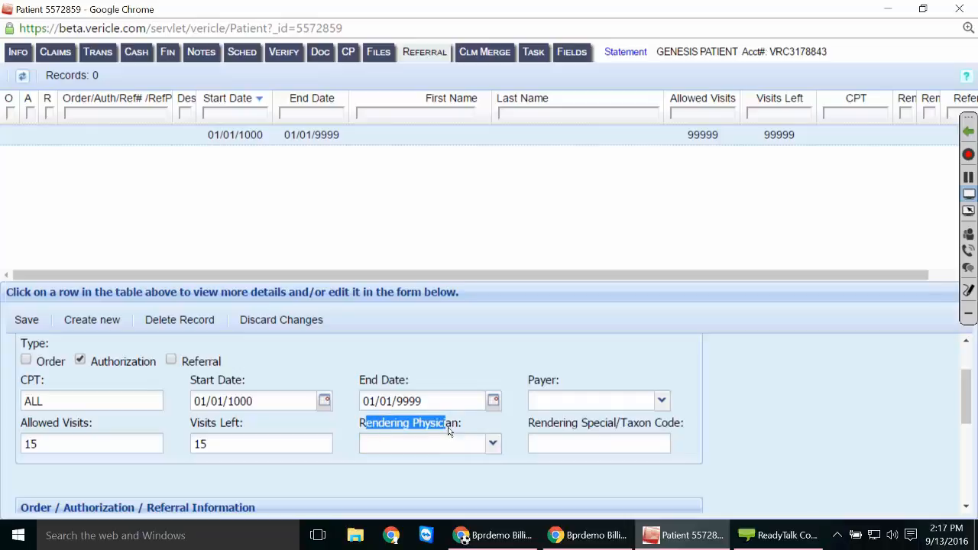
pyautogui.click(448, 432)
# Try 035 as the Rendering Special/Taxon Code, and clear the field.
pyautogui.click(600, 441)
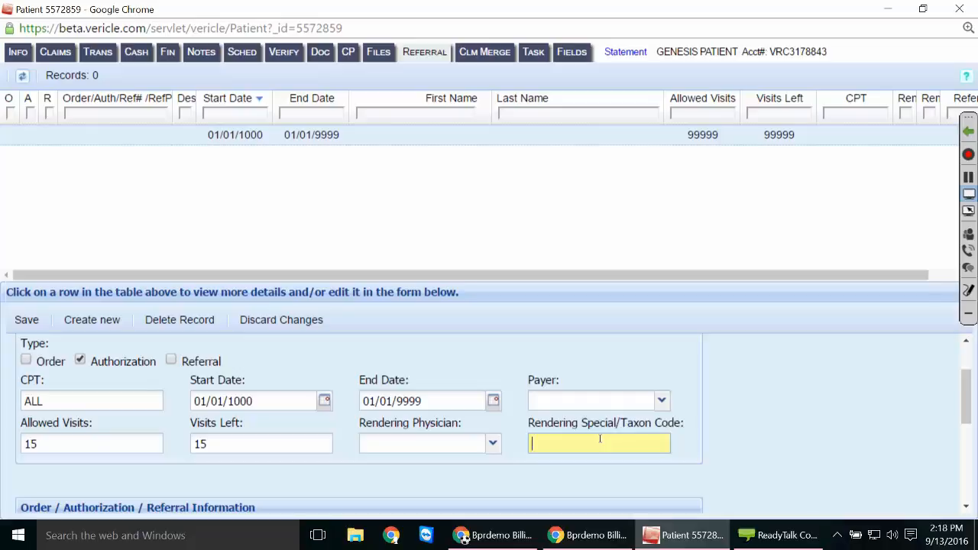
pyautogui.write('035')
pyautogui.press('BackSpace')
pyautogui.press('BackSpace')
pyautogui.press('BackSpace')
# Point out the Rendering Physician, Rendering Special/Taxon Code and Payer labels on the authorization form.
pyautogui.moveTo(534, 423); pyautogui.dragTo(696, 422)
pyautogui.click(678, 437)
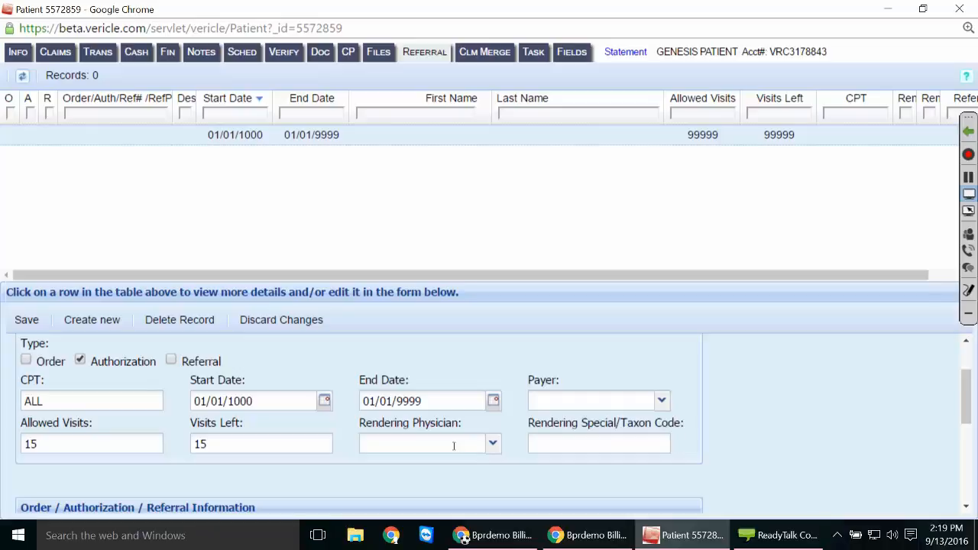
pyautogui.moveTo(361, 425); pyautogui.dragTo(686, 425)
pyautogui.moveTo(529, 382); pyautogui.dragTo(560, 382)
pyautogui.moveTo(359, 425); pyautogui.dragTo(693, 426)
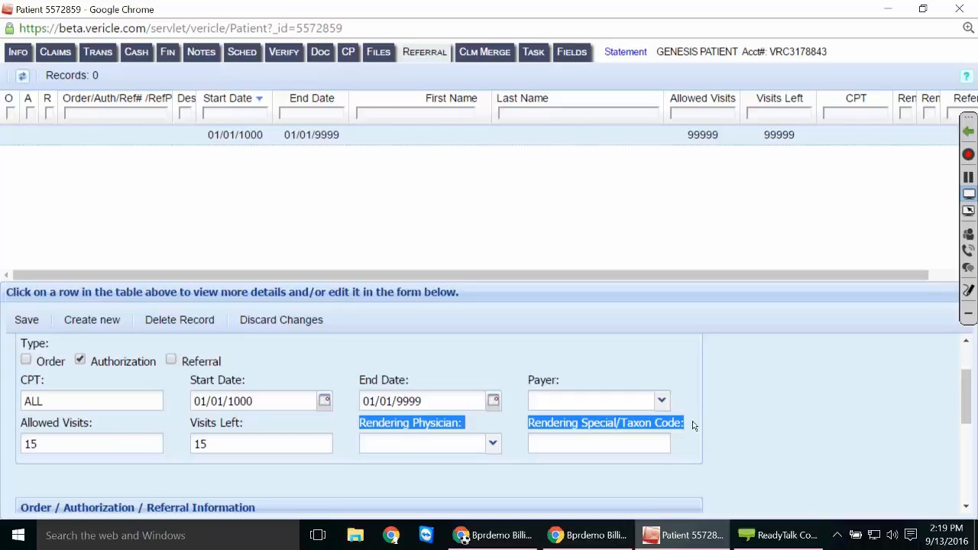
# Examine the O/A/R Number field and the Referring NPI choices in the Order / Authorization / Referral Information section.
pyautogui.scroll(1, 73, 446)
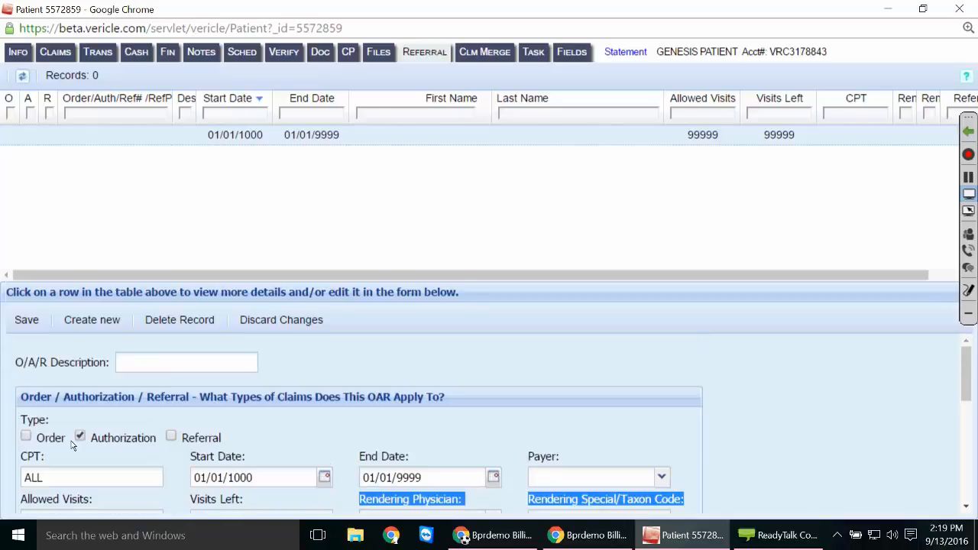
pyautogui.scroll(-4, 72, 445)
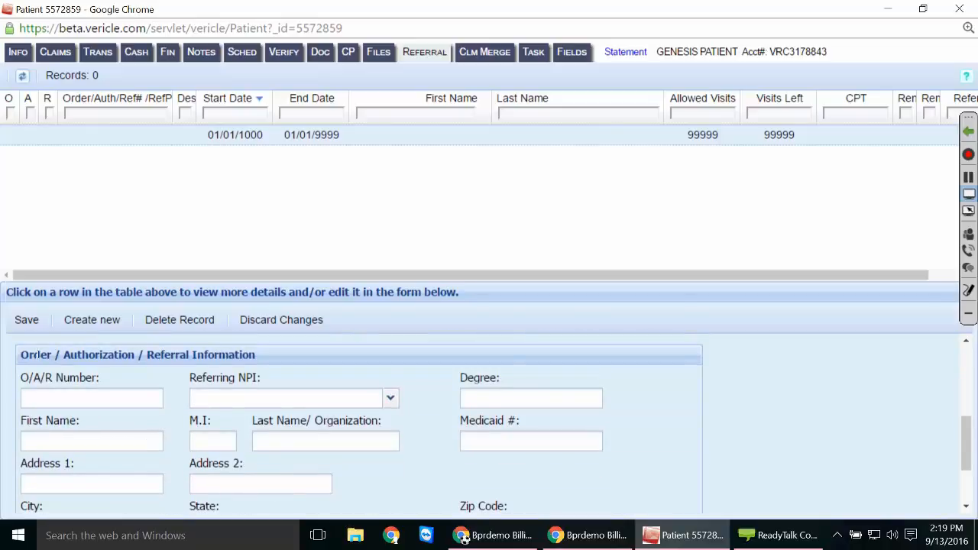
pyautogui.moveTo(19, 377); pyautogui.dragTo(111, 381)
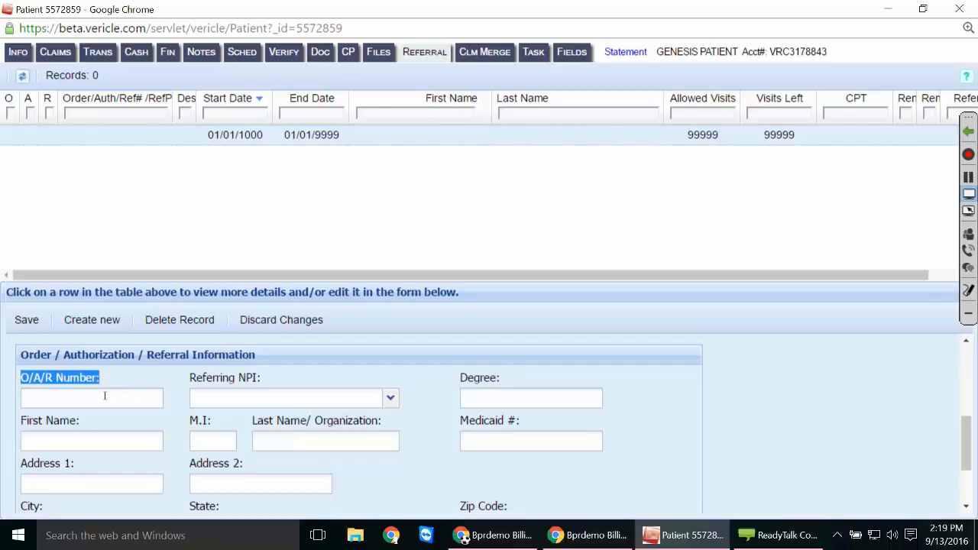
pyautogui.click(100, 396)
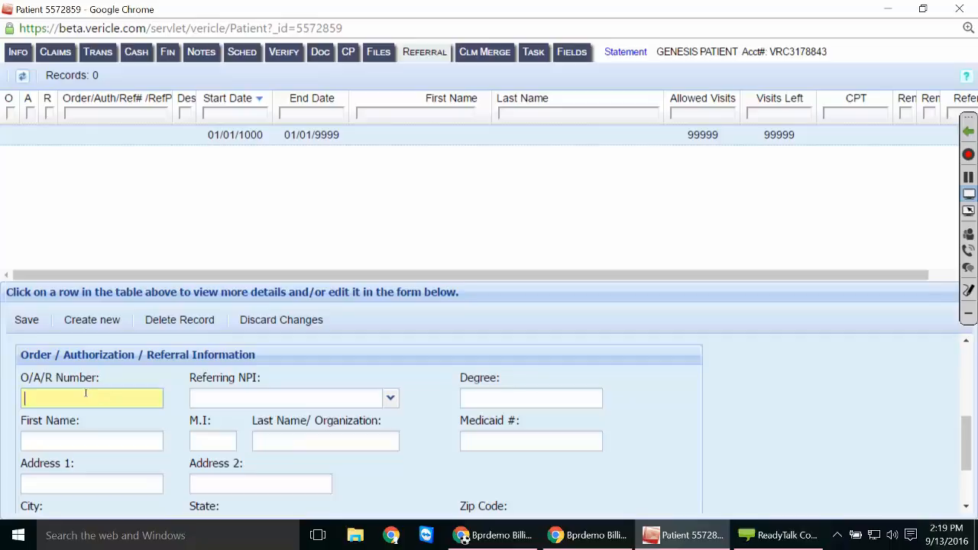
pyautogui.click(229, 398)
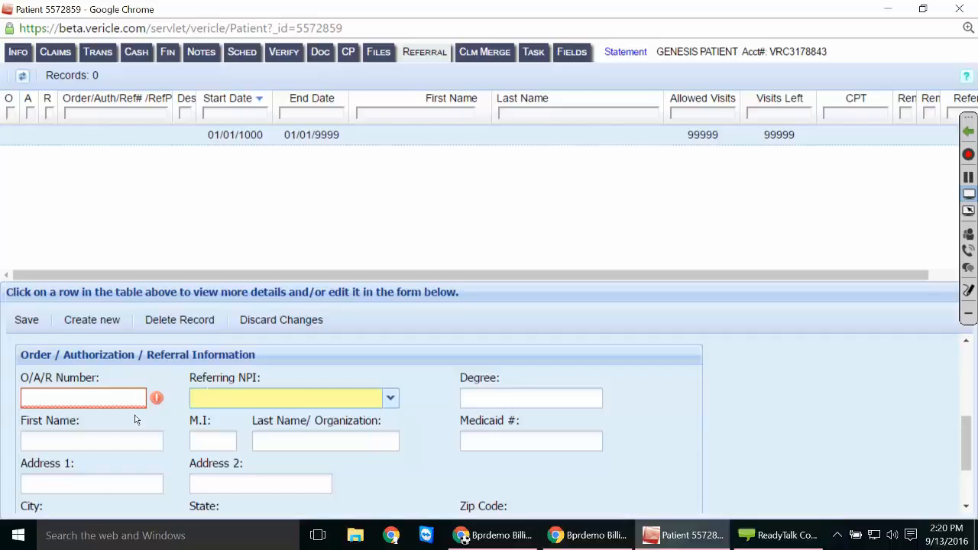
pyautogui.click(391, 397)
pyautogui.scroll(-1, 290, 244)
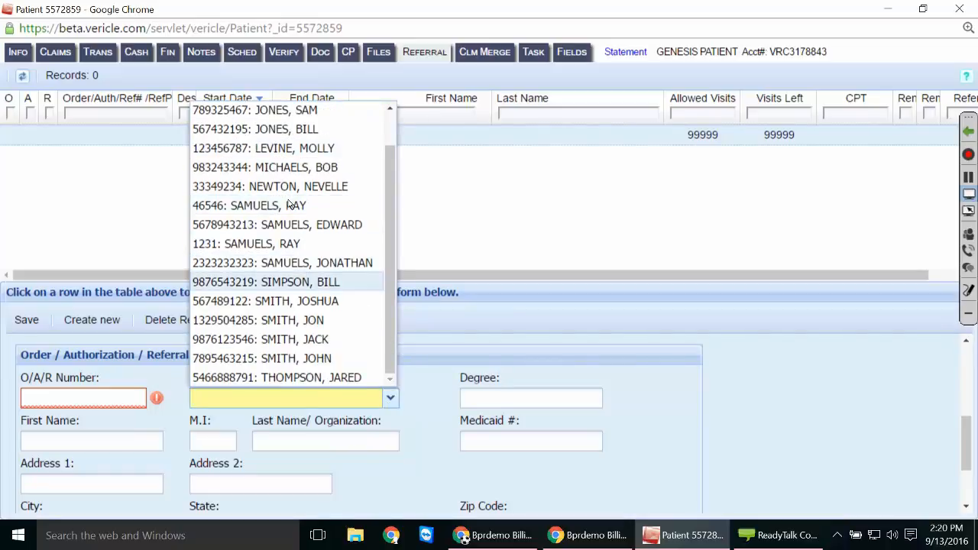
pyautogui.scroll(1, 286, 300)
pyautogui.click(415, 411)
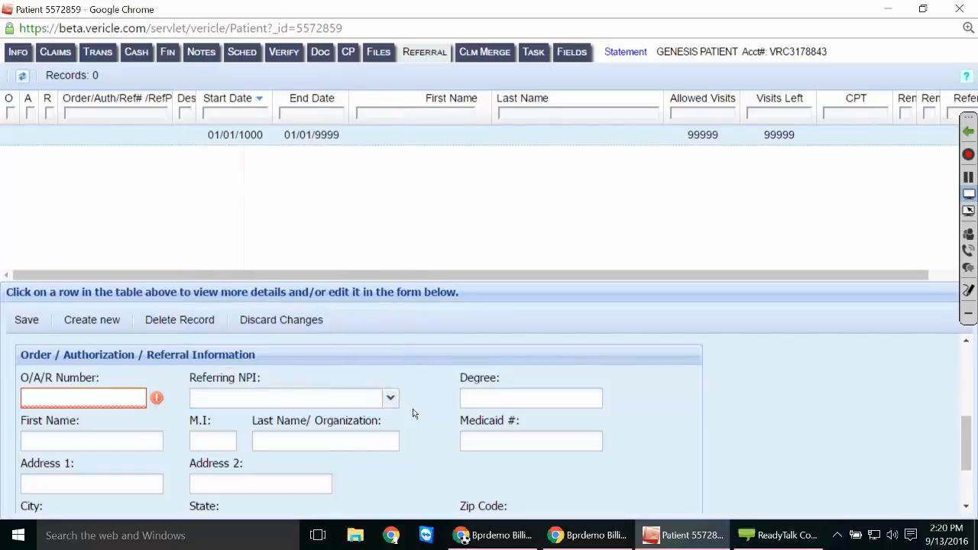
# Review the referring provider's address and contact fields, including the Contact Method options, and return to the start of the form.
pyautogui.scroll(-1, 275, 455)
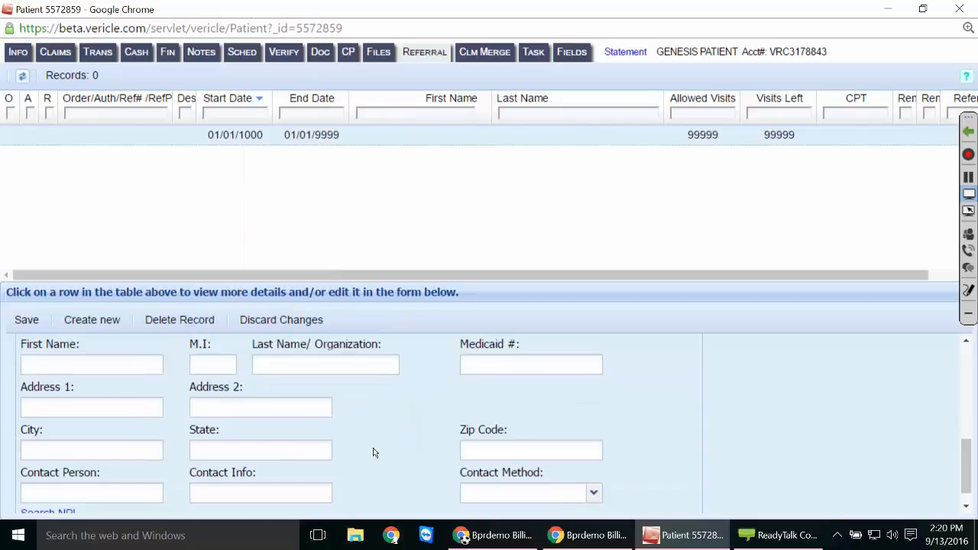
pyautogui.scroll(-1, 373, 448)
pyautogui.scroll(1, 374, 433)
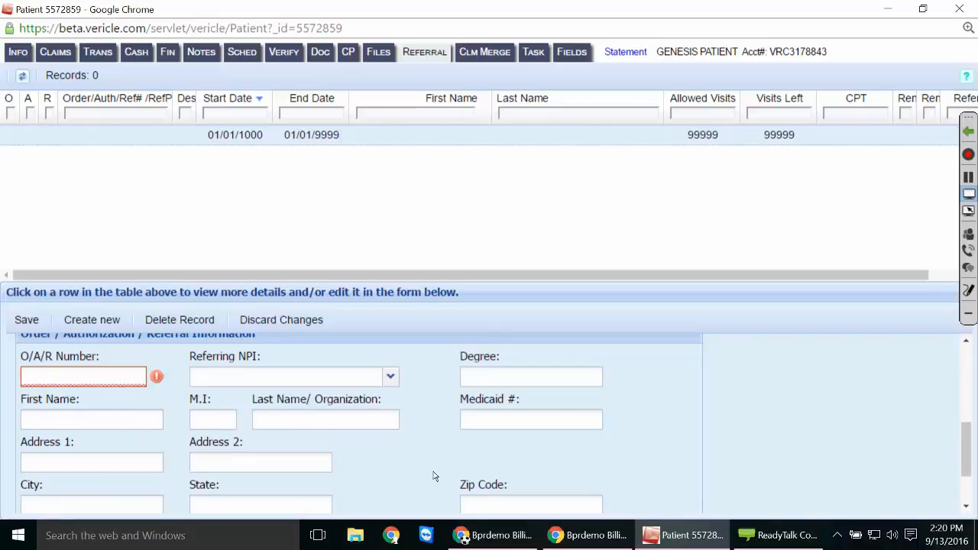
pyautogui.scroll(-1, 433, 476)
pyautogui.click(61, 467)
pyautogui.click(266, 470)
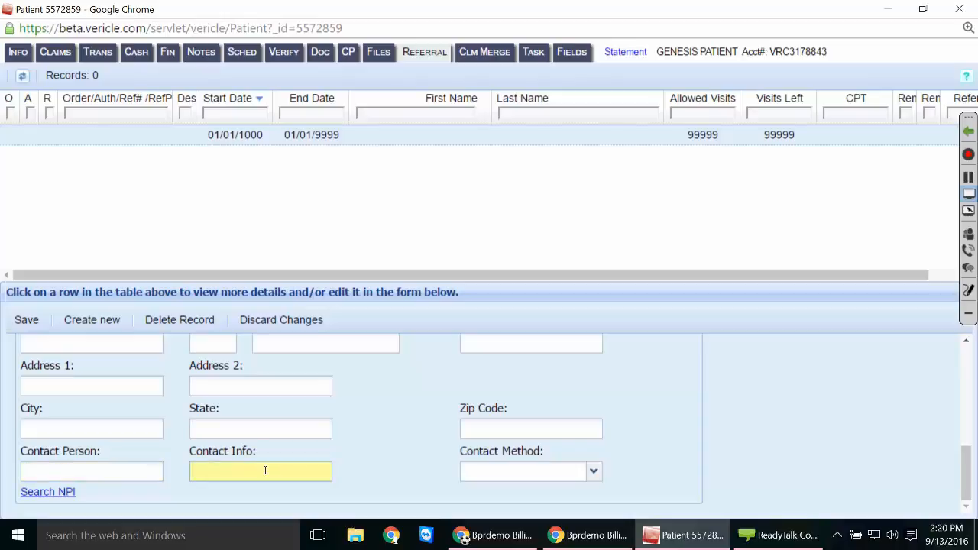
pyautogui.click(593, 470)
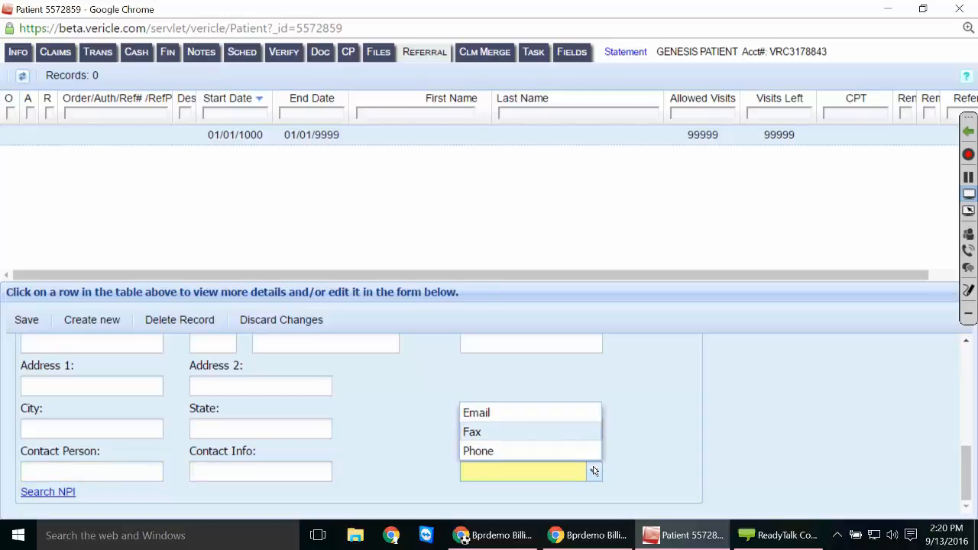
pyautogui.click(576, 402)
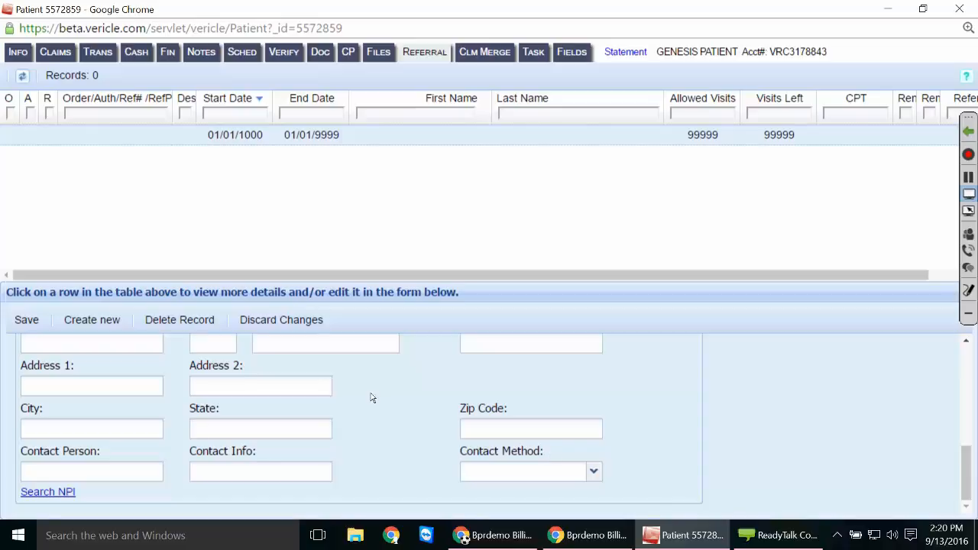
pyautogui.scroll(10, 371, 398)
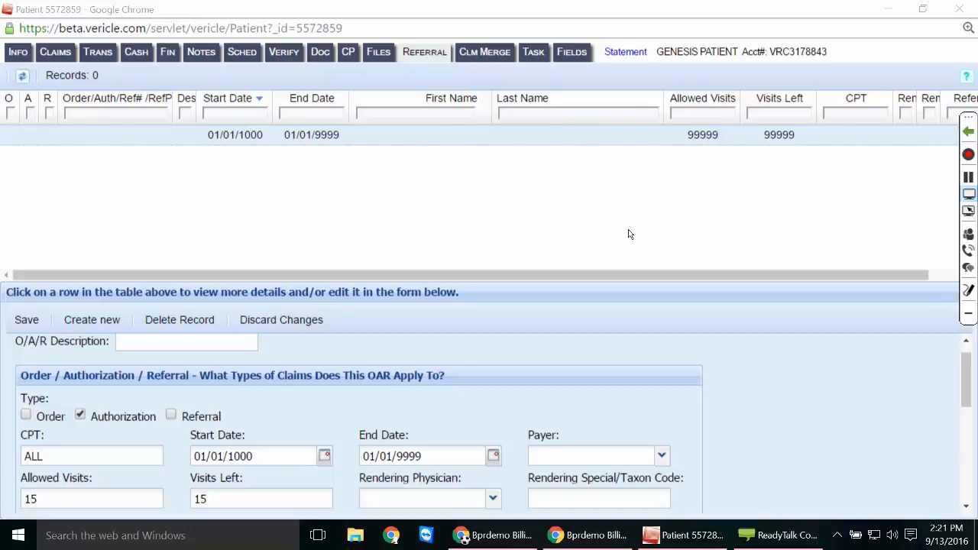
# Open the patient's 09-06-16 claim with CPT CH0007 and go to the Referrals/Authorizations section of its HCFA form.
pyautogui.click(52, 53)
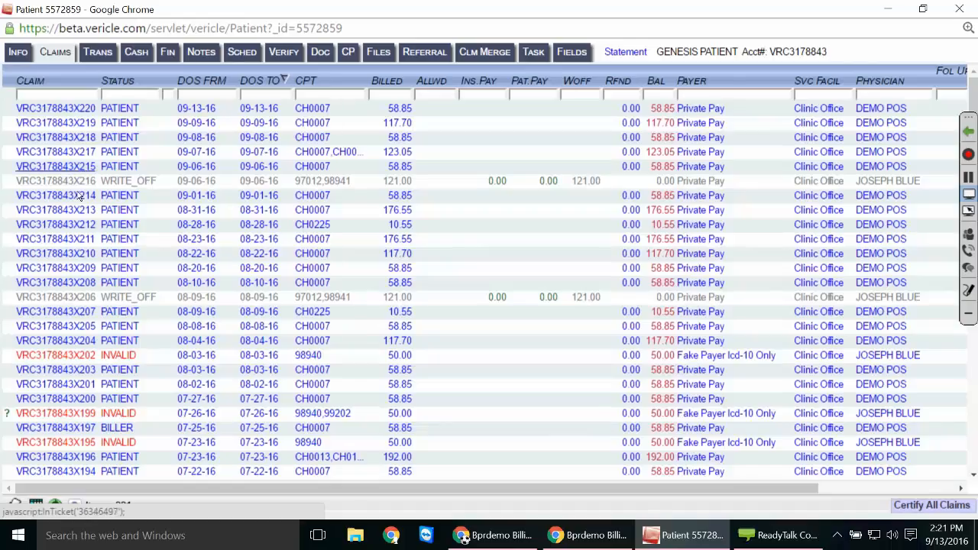
pyautogui.click(77, 166)
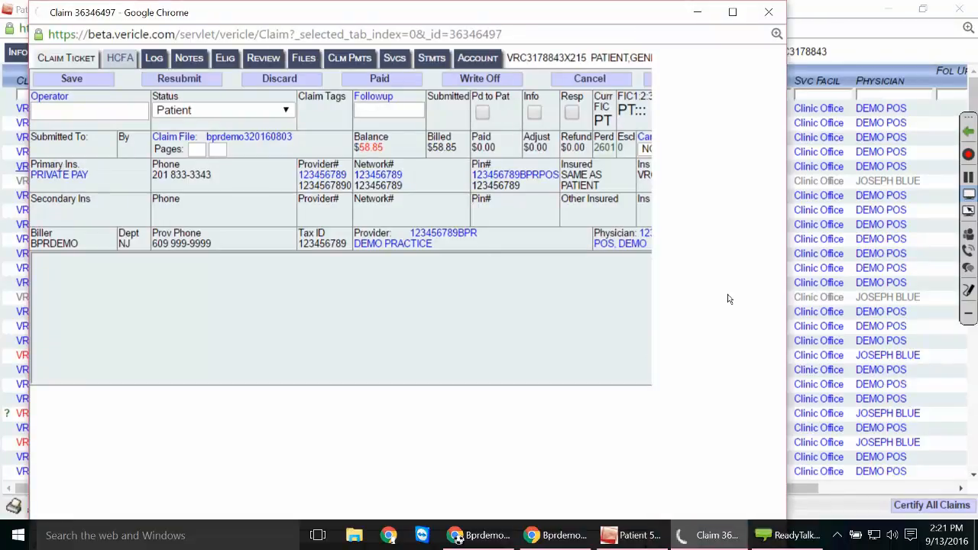
pyautogui.click(136, 55)
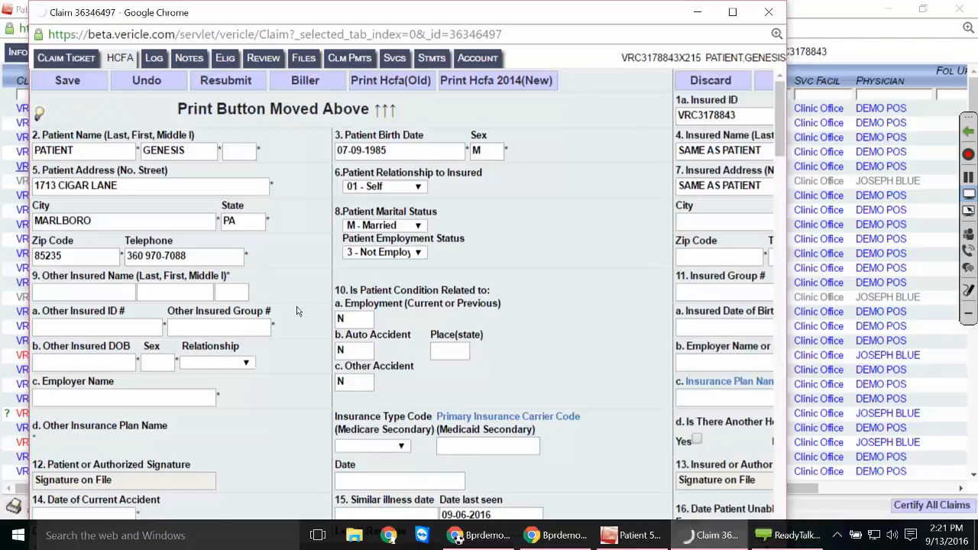
pyautogui.scroll(-5, 291, 298)
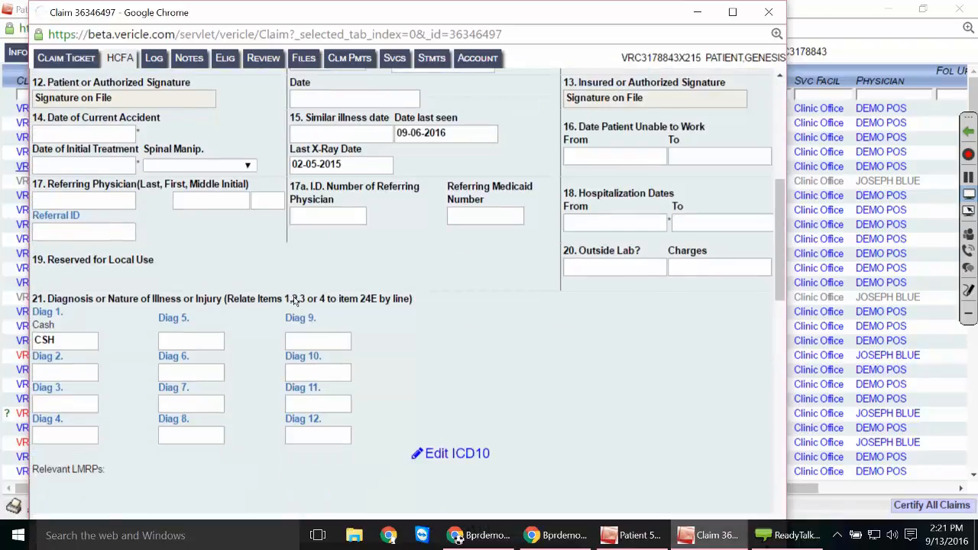
pyautogui.scroll(-3, 298, 306)
pyautogui.scroll(-6, 300, 315)
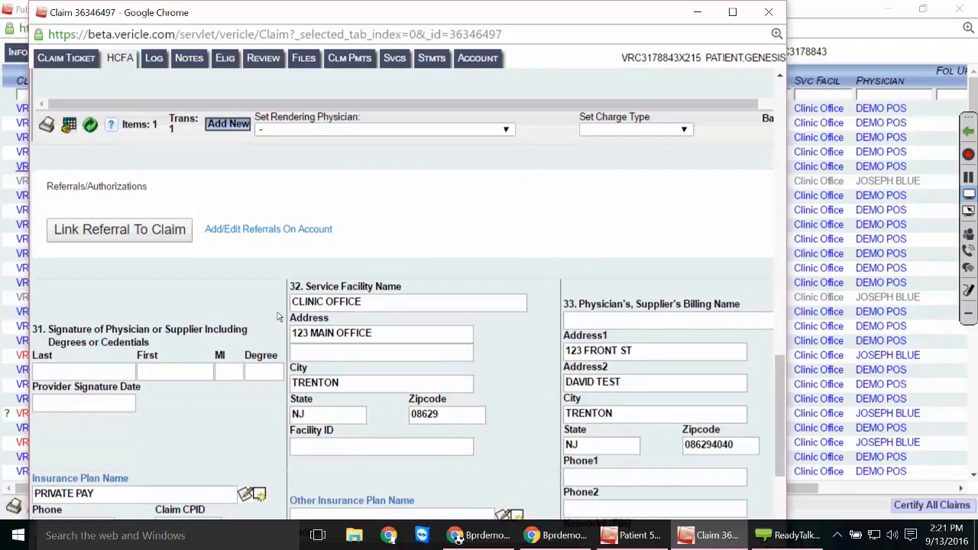
# Point out the Referrals/Authorizations heading and bring up the referrals, authorizations and orders available to link to the claim.
pyautogui.moveTo(57, 188); pyautogui.dragTo(255, 190)
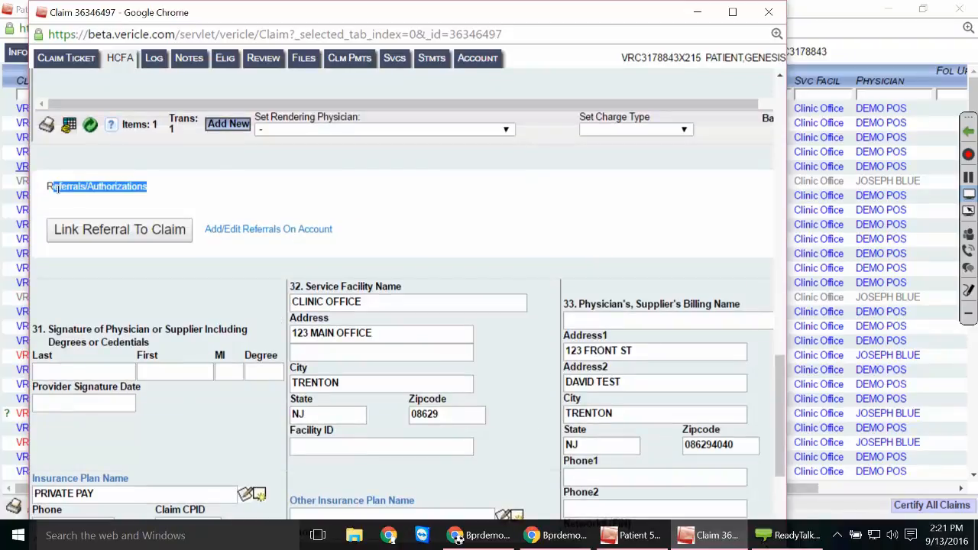
pyautogui.click(256, 203)
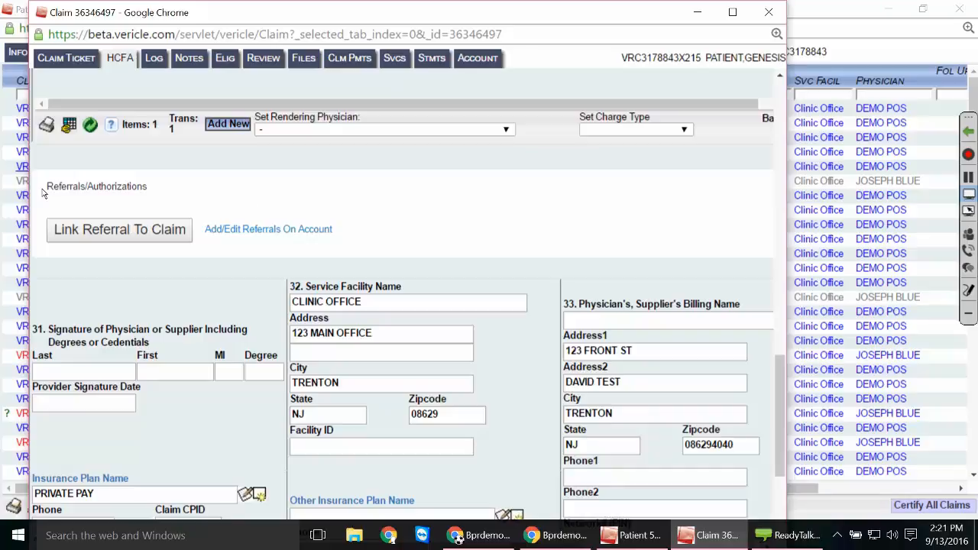
pyautogui.moveTo(43, 193); pyautogui.dragTo(280, 197)
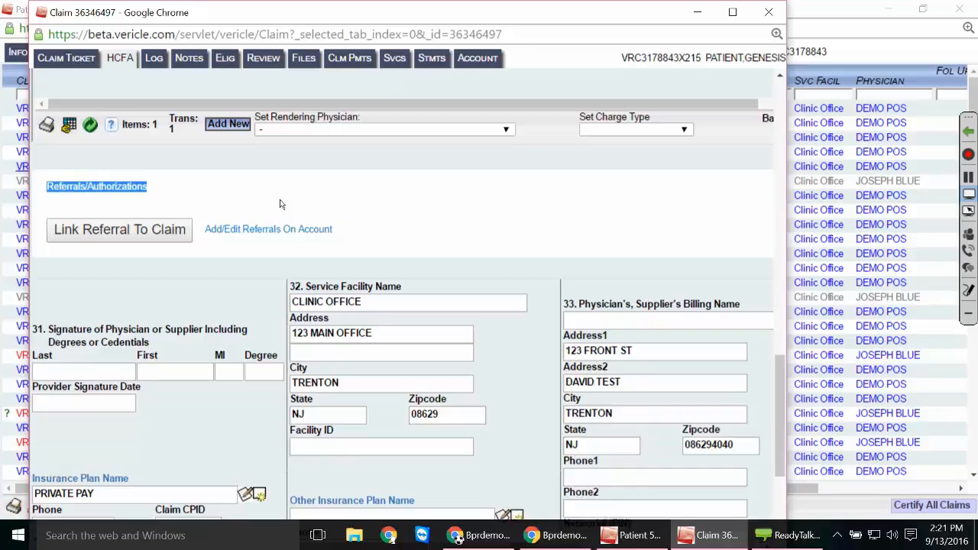
pyautogui.scroll(2, 280, 204)
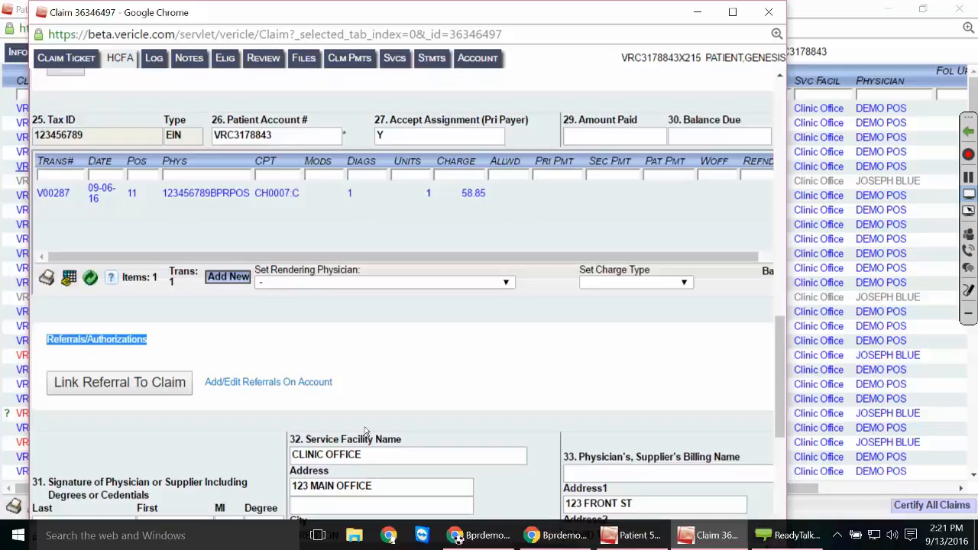
pyautogui.scroll(-2, 426, 371)
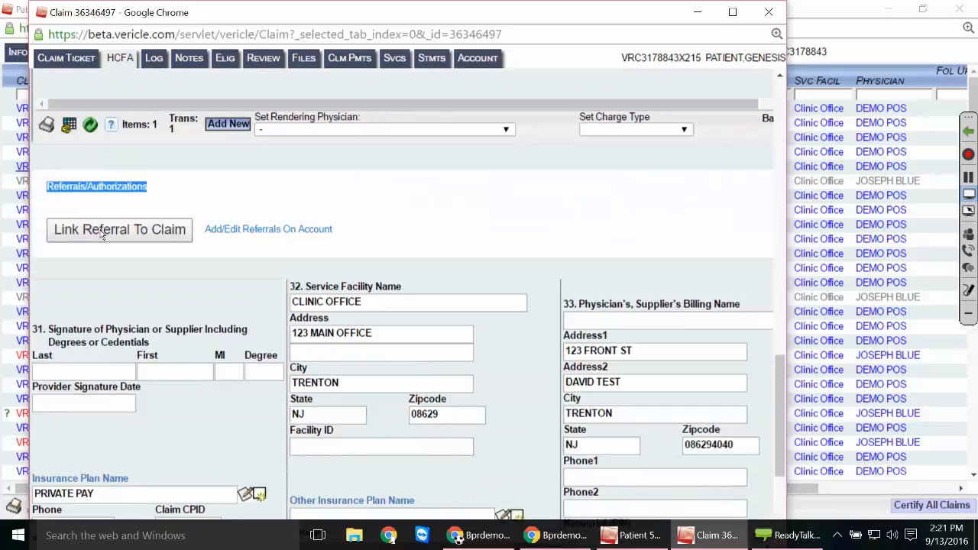
pyautogui.click(102, 232)
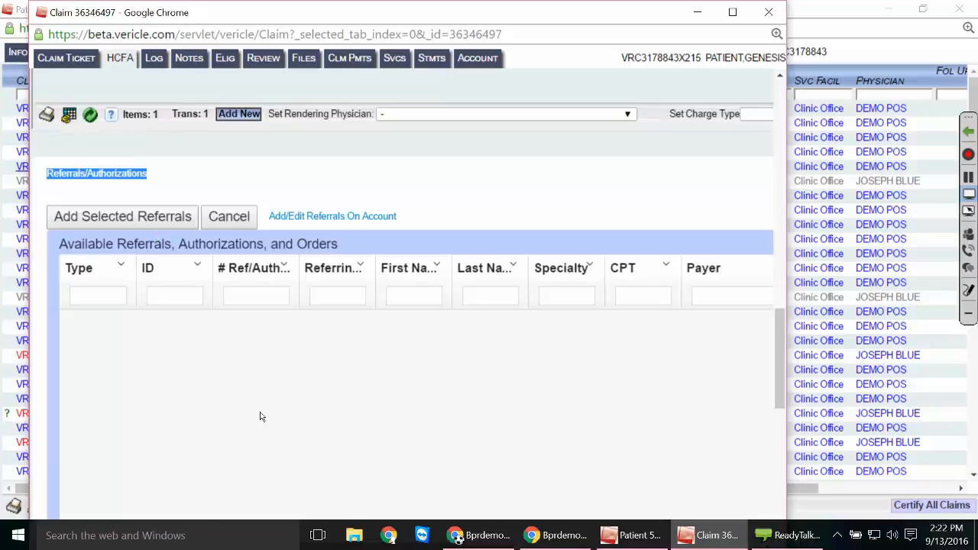
# Open the Genesis demo patient's 09/13/2016 visit in Billing and EHR and point out the Patient Referral and Patient Authorization fields in its Info section.
pyautogui.click(225, 357)
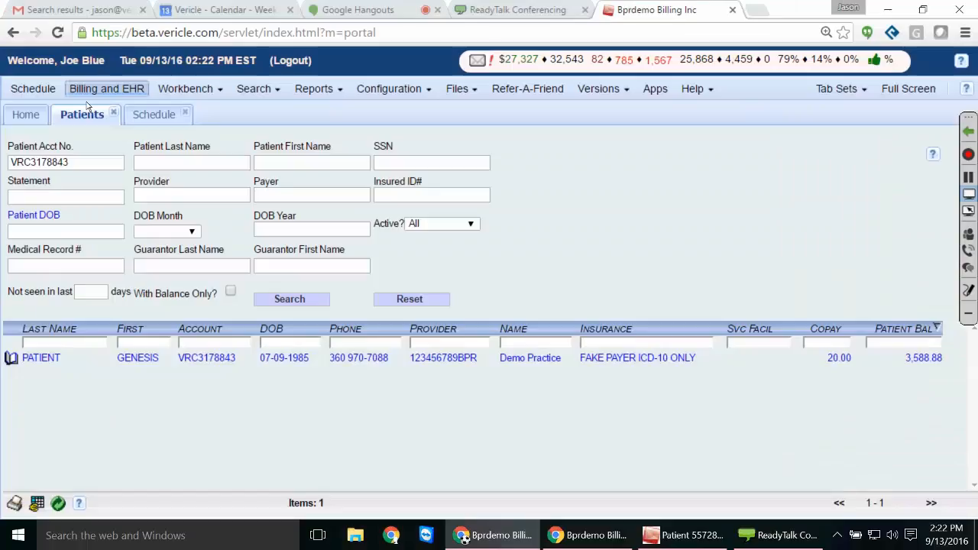
pyautogui.click(82, 92)
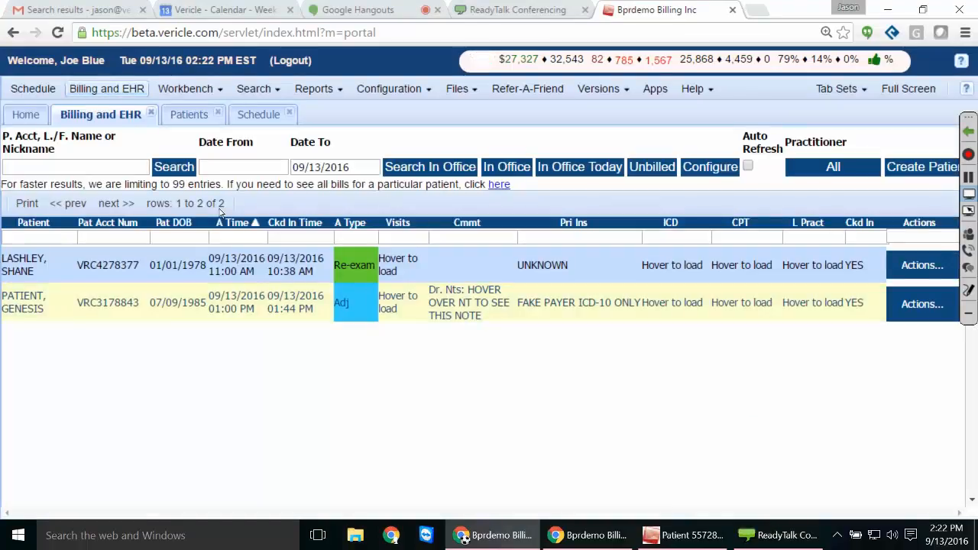
pyautogui.click(190, 295)
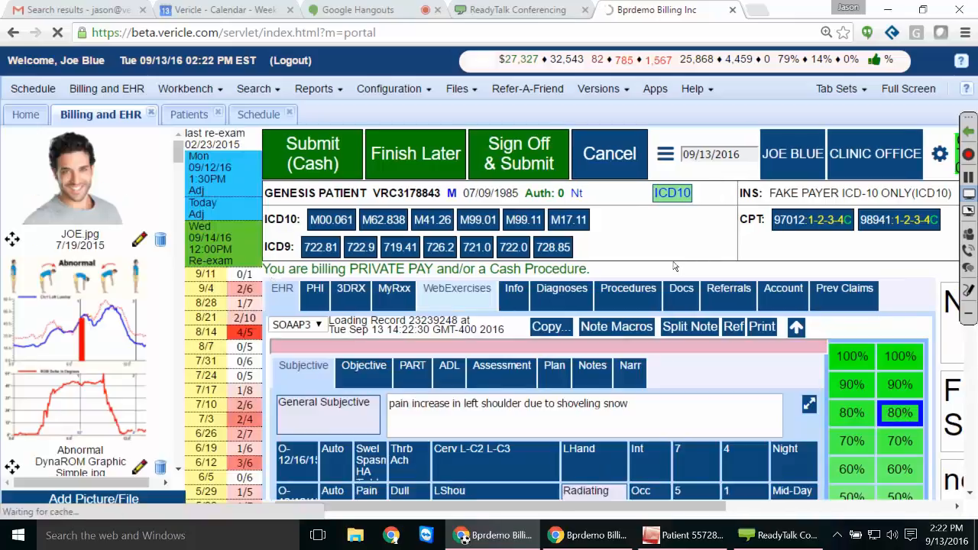
pyautogui.click(506, 300)
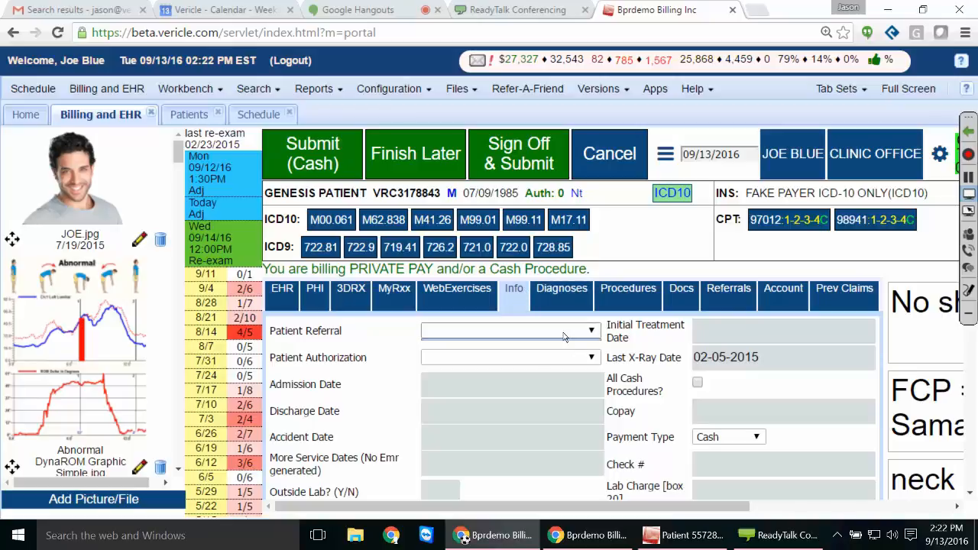
pyautogui.moveTo(373, 334)
pyautogui.mouseDown()
pyautogui.moveTo(299, 332)
pyautogui.moveTo(370, 365)
pyautogui.mouseUp()
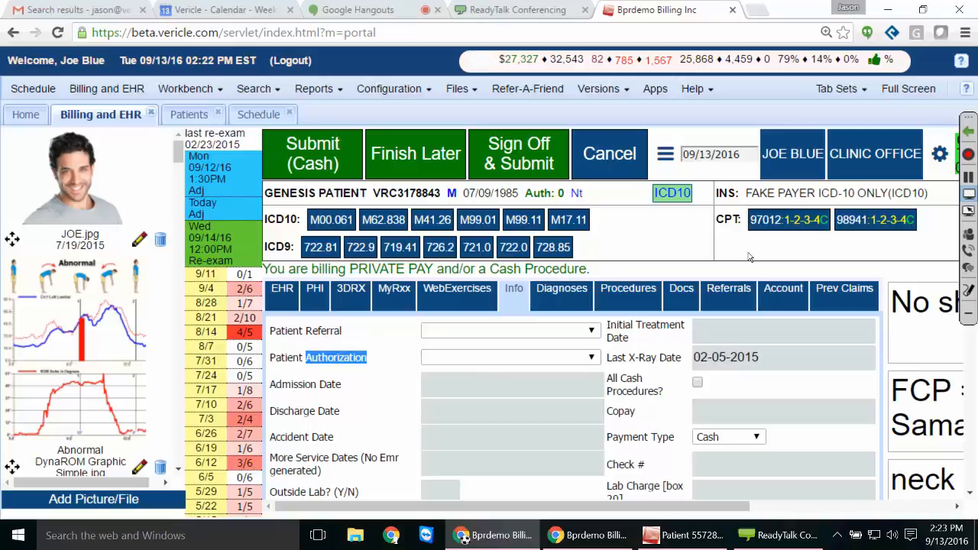
# Open the details of procedure 97012 on the visit and examine its Patient Authorization field.
pyautogui.click(768, 223)
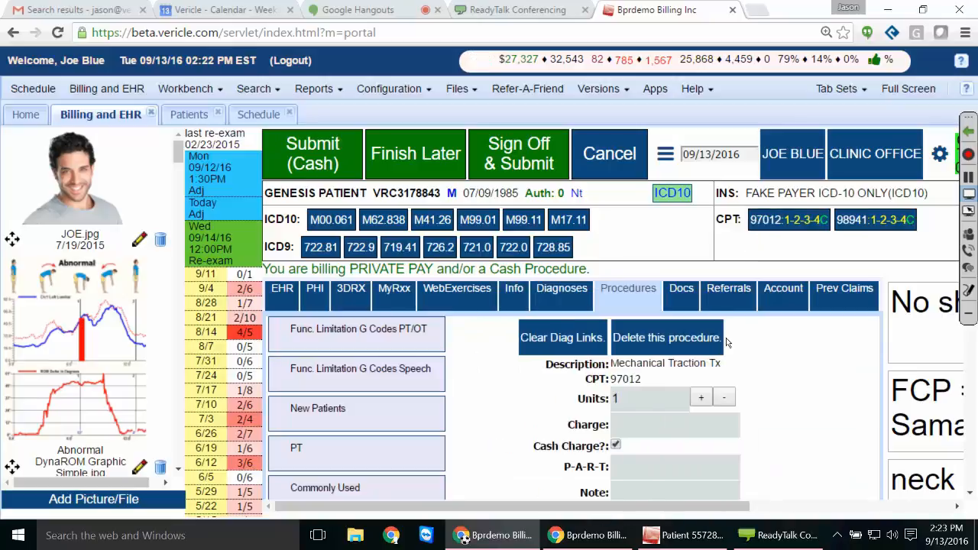
pyautogui.scroll(-1, 806, 399)
pyautogui.scroll(-1, 806, 400)
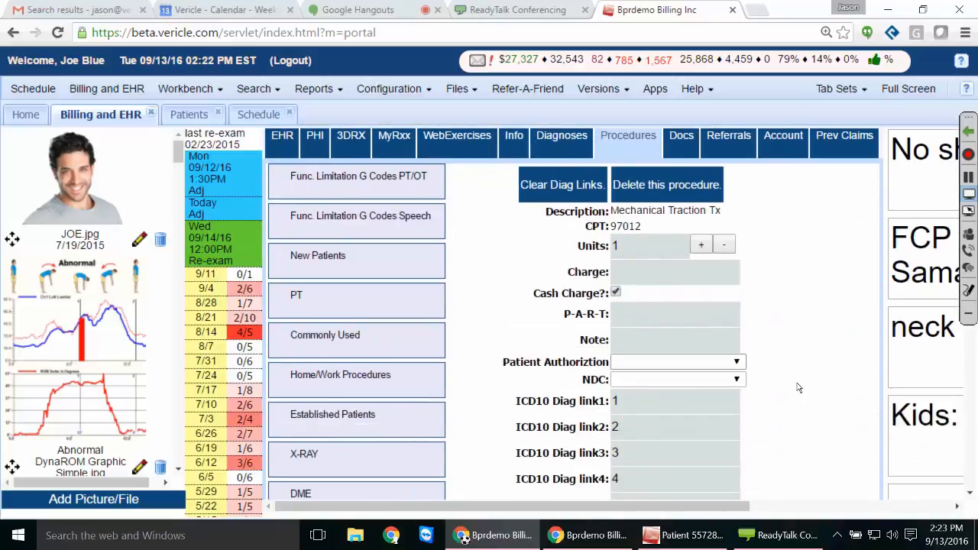
pyautogui.scroll(2, 797, 388)
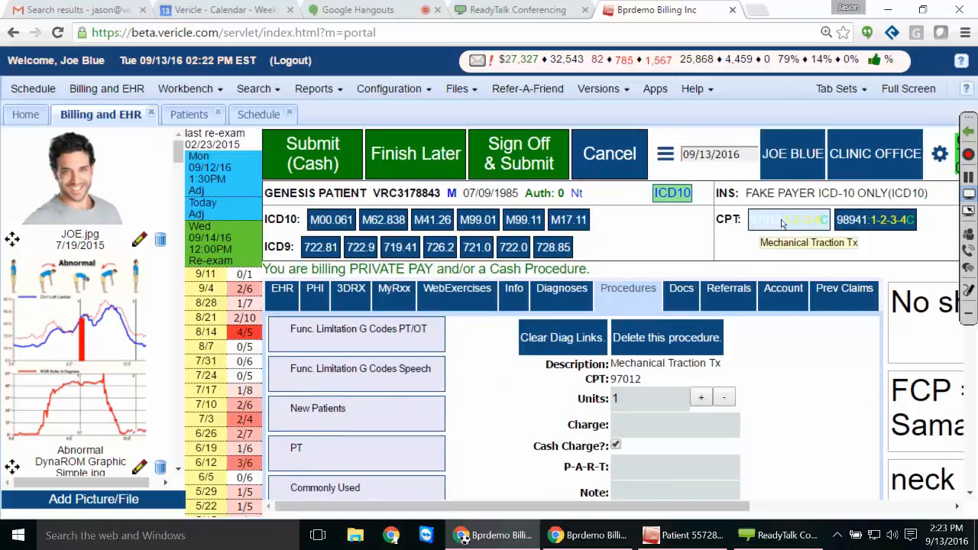
pyautogui.scroll(-3, 698, 337)
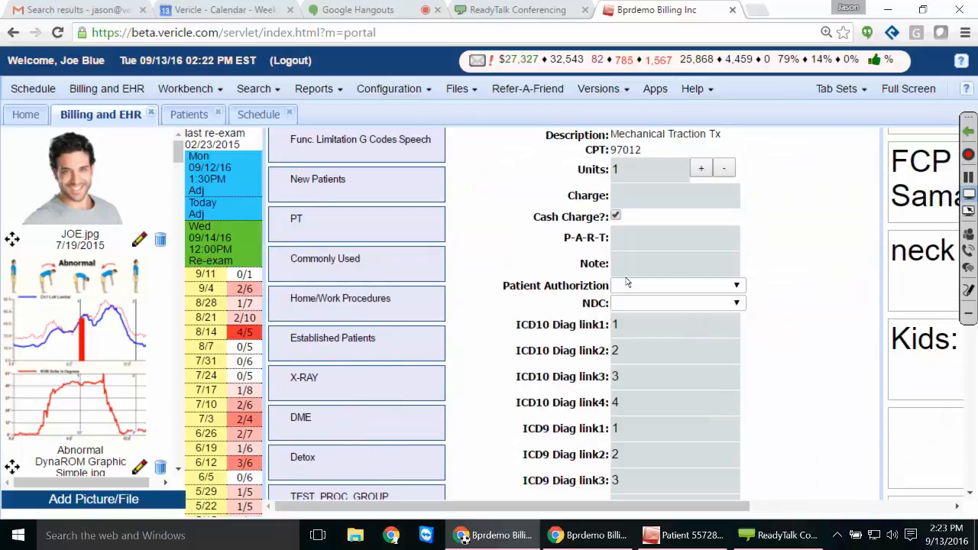
pyautogui.moveTo(625, 281); pyautogui.dragTo(564, 287)
pyautogui.click(564, 286)
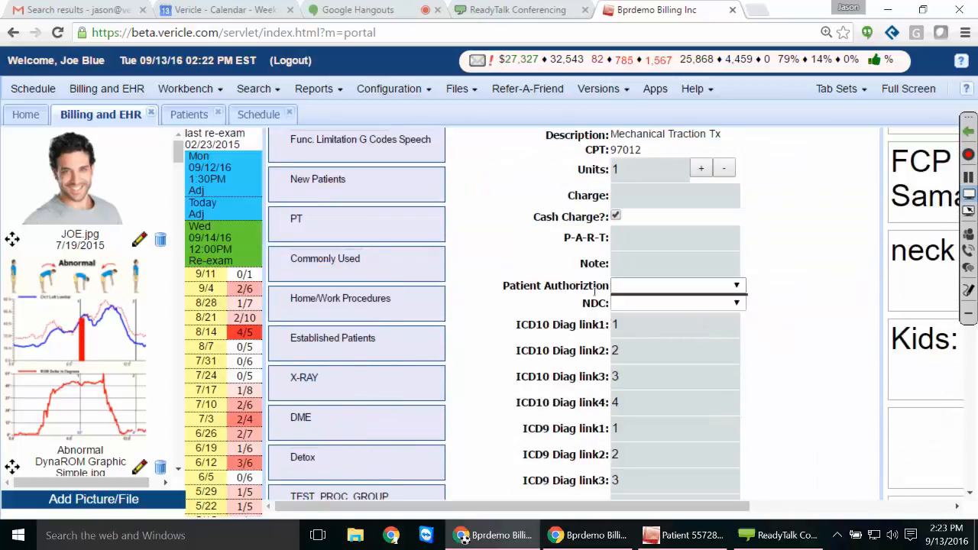
pyautogui.doubleClick(627, 294)
pyautogui.scroll(3, 863, 323)
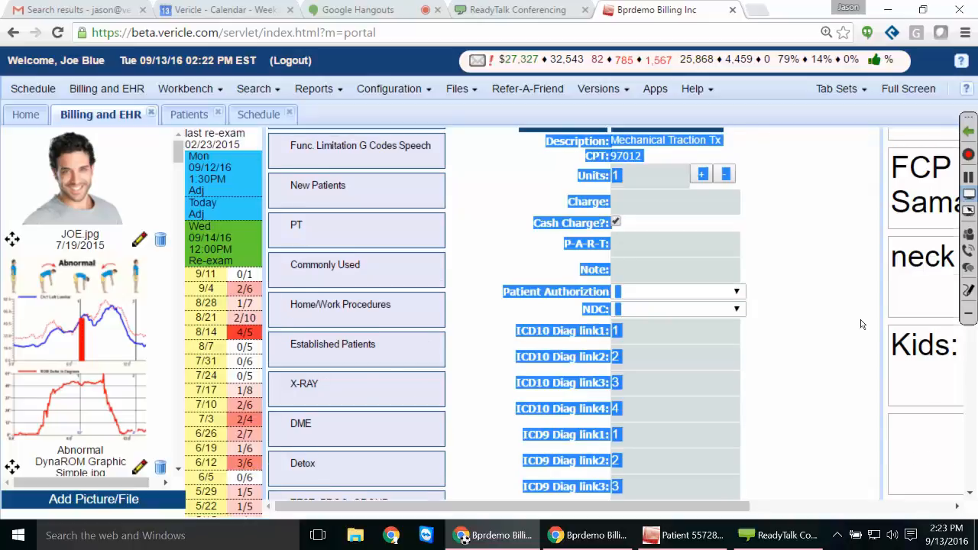
pyautogui.click(863, 324)
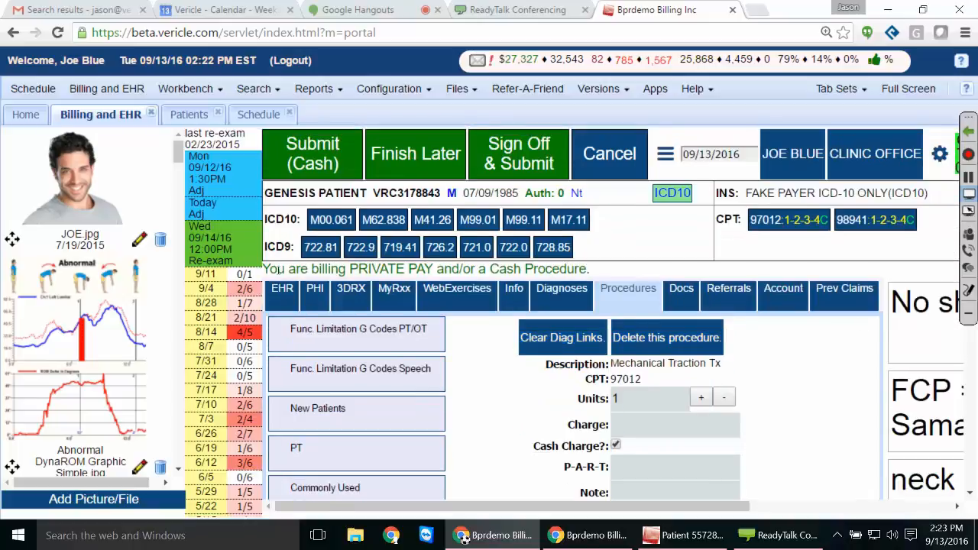
# Point out the private pay and cash procedure notice, and return to the visit's Info section.
pyautogui.moveTo(275, 269); pyautogui.dragTo(596, 270)
pyautogui.click(660, 270)
pyautogui.click(516, 304)
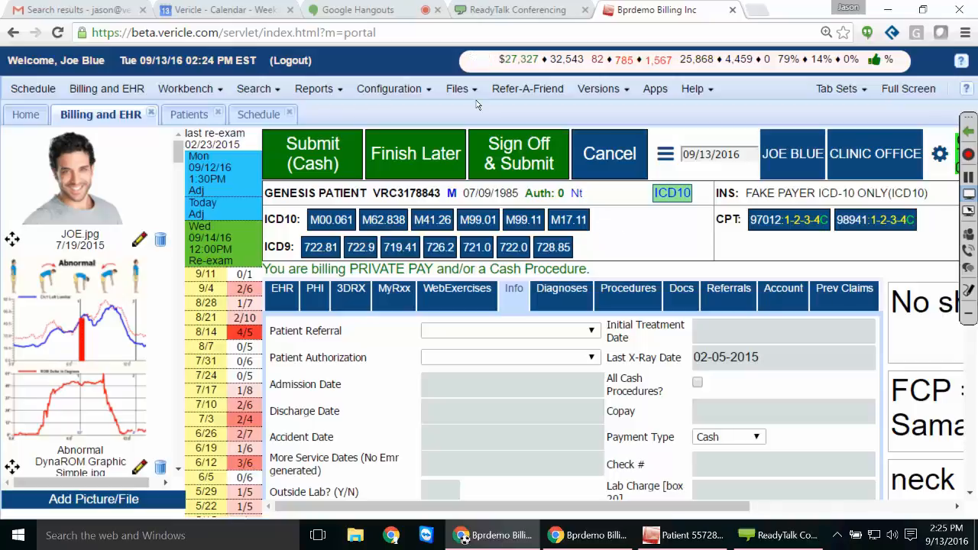
# Open the practice's Schedule configuration and show its Notifications list.
pyautogui.click(422, 95)
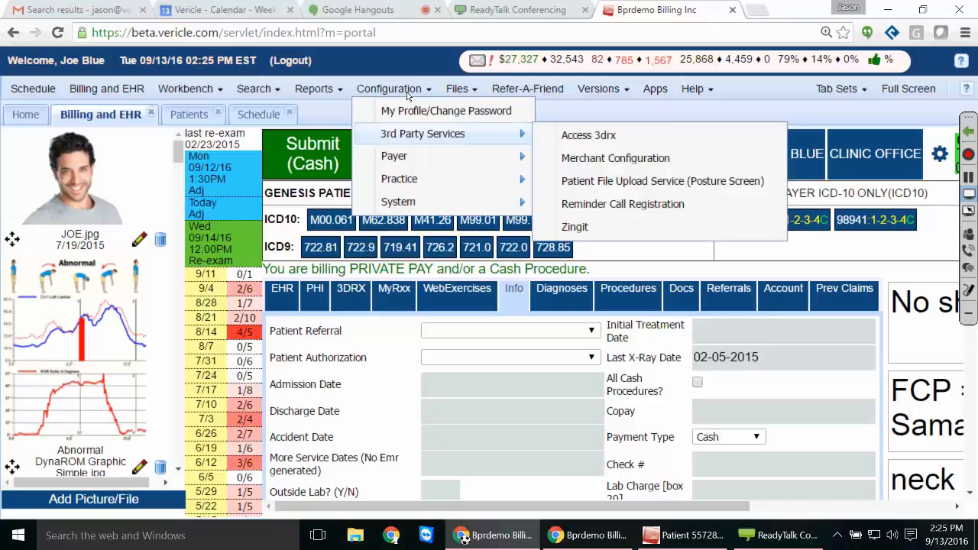
pyautogui.moveTo(429, 182)
pyautogui.scroll(-1, 617, 427)
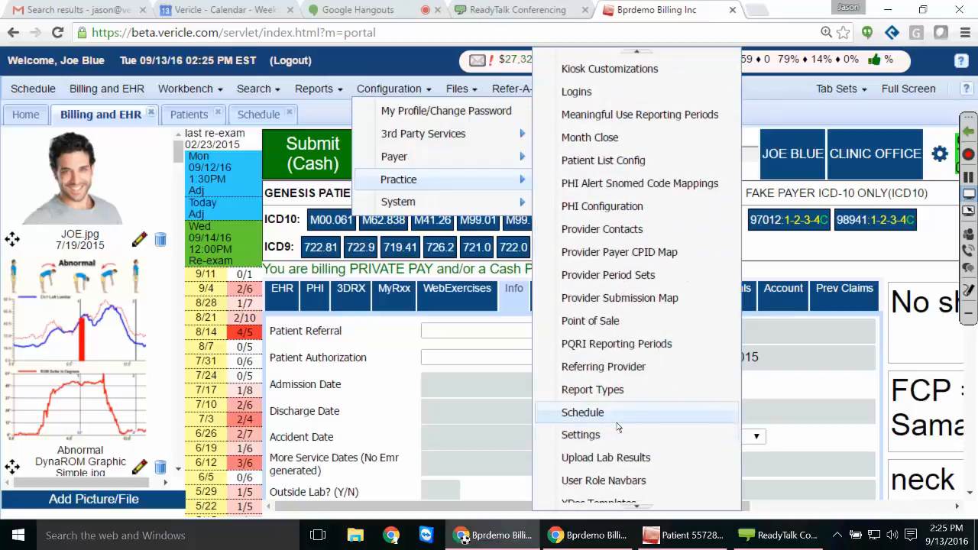
pyautogui.click(618, 413)
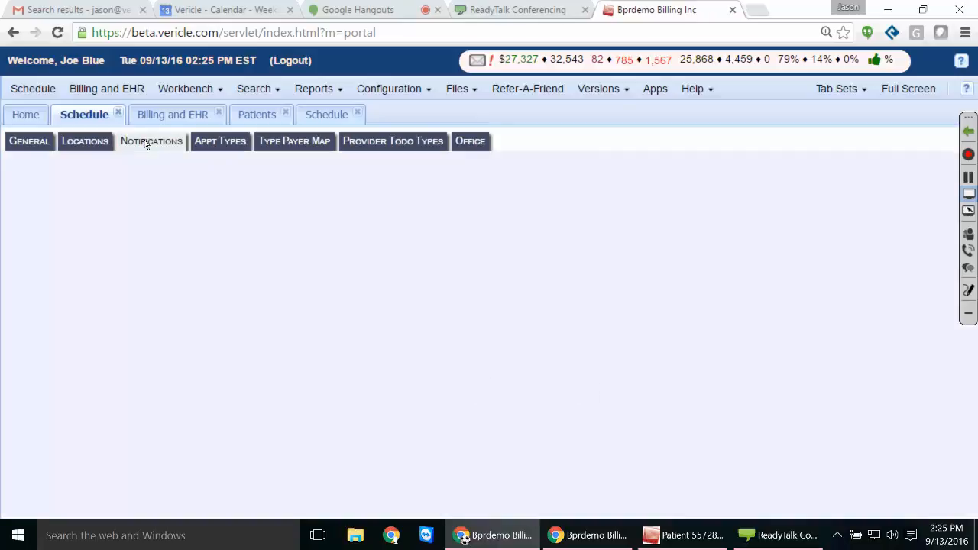
pyautogui.click(147, 145)
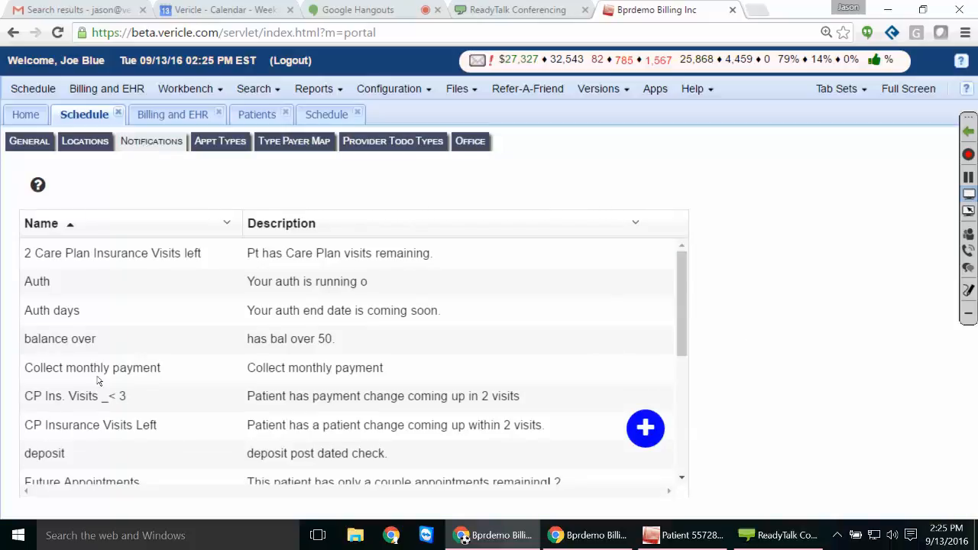
# Look through the existing schedule notifications and start a new blank one.
pyautogui.scroll(-4, 176, 390)
pyautogui.scroll(5, 207, 412)
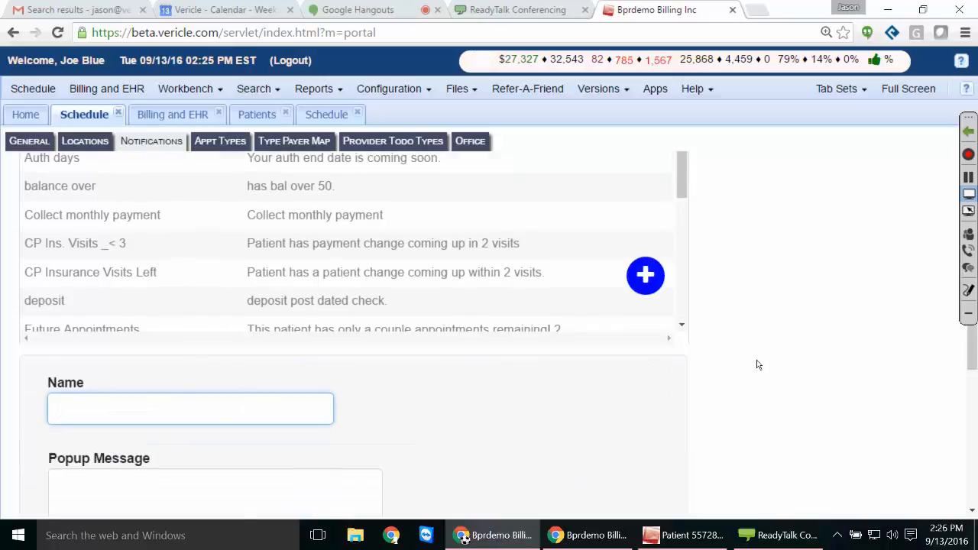
pyautogui.scroll(-2, 755, 363)
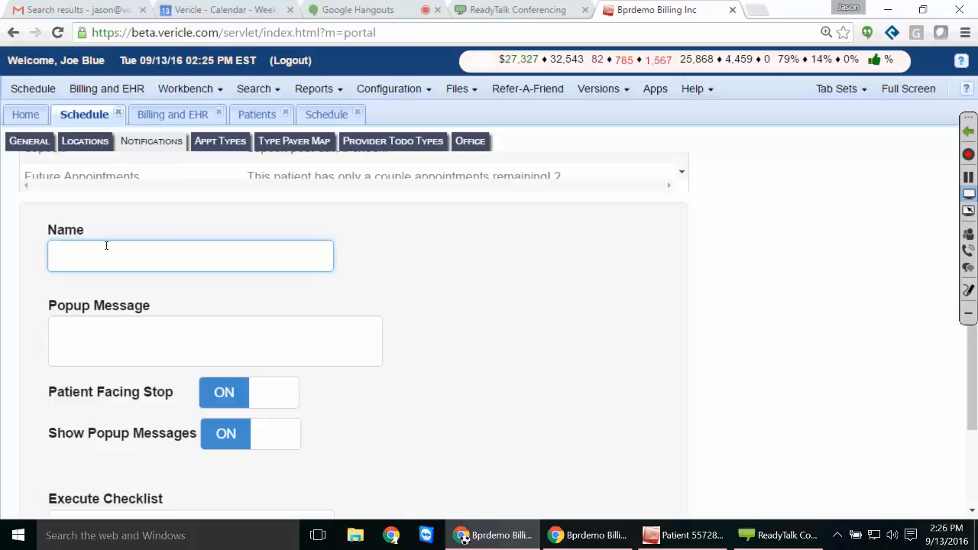
pyautogui.scroll(2, 848, 322)
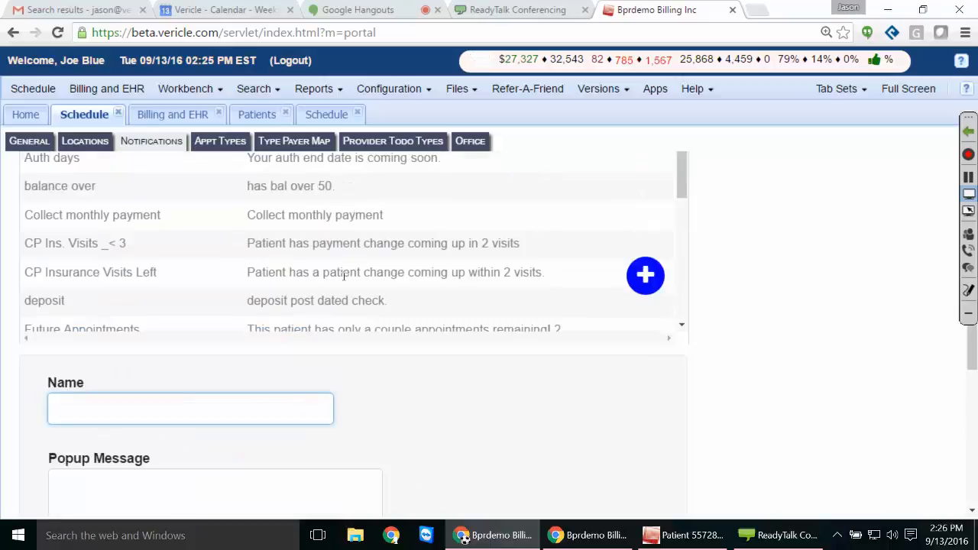
pyautogui.scroll(-1, 708, 326)
pyautogui.scroll(-3, 708, 327)
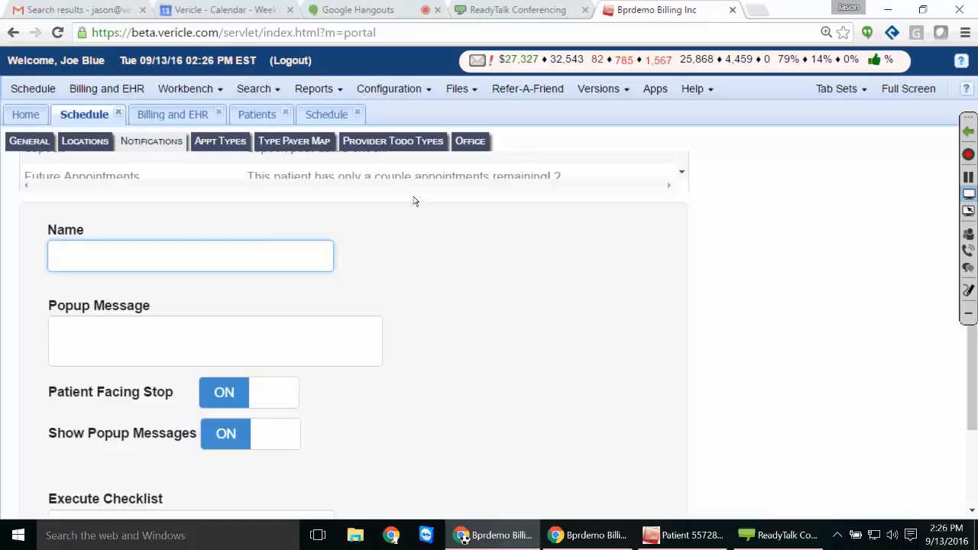
pyautogui.scroll(6, 781, 229)
pyautogui.scroll(-5, 253, 373)
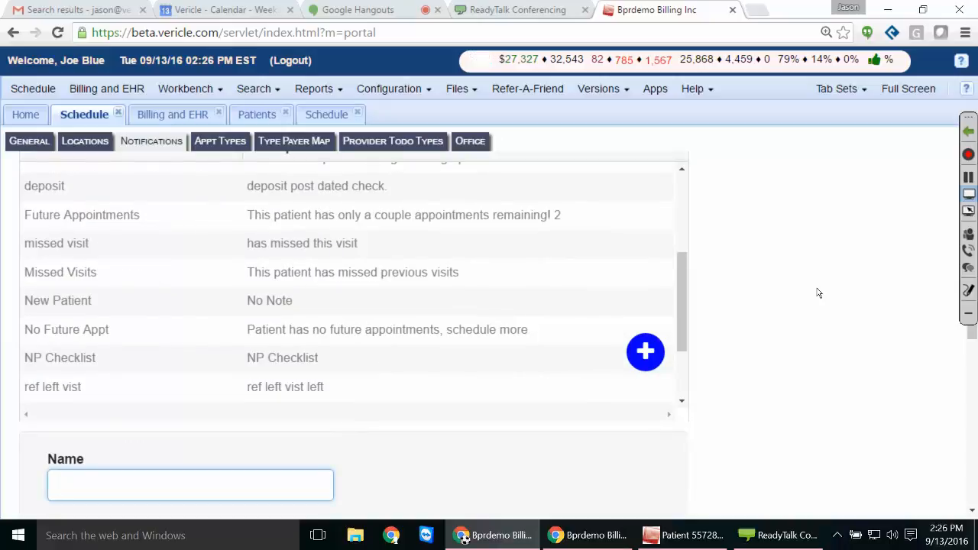
pyautogui.scroll(-2, 793, 266)
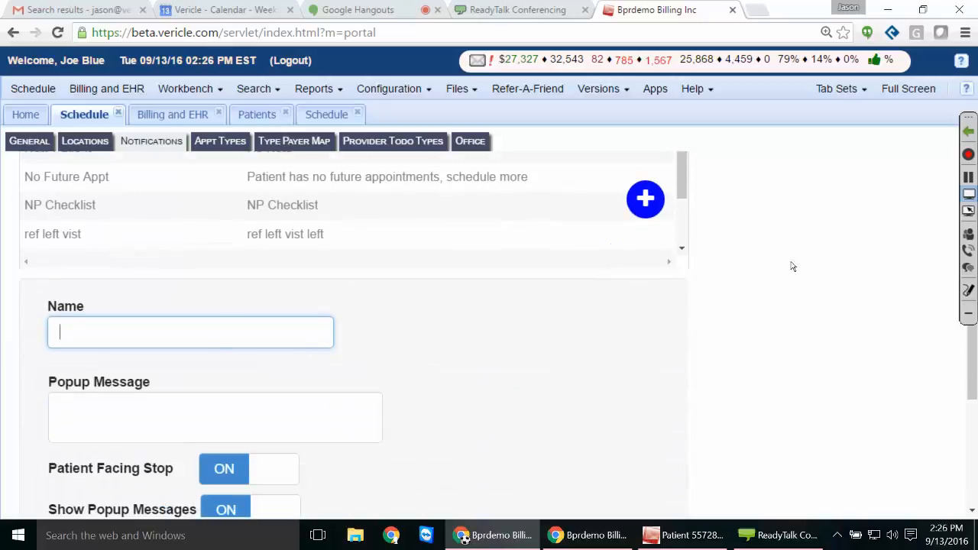
# Name the new notification "Patient Needs Auth" and enter the popup message "Patient needs an auth".
pyautogui.write('A')
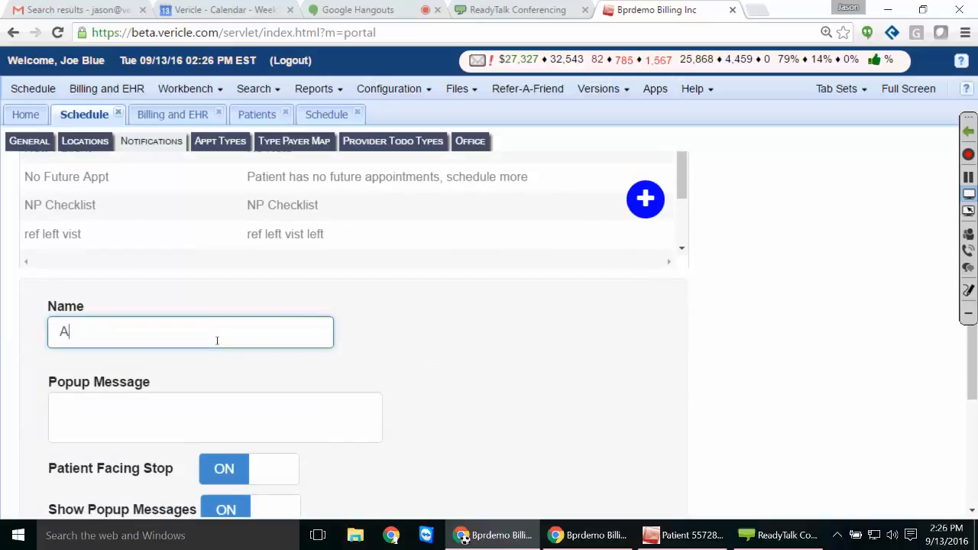
pyautogui.press('BackSpace')
pyautogui.write('Patie')
pyautogui.write('nt Needs Auth')
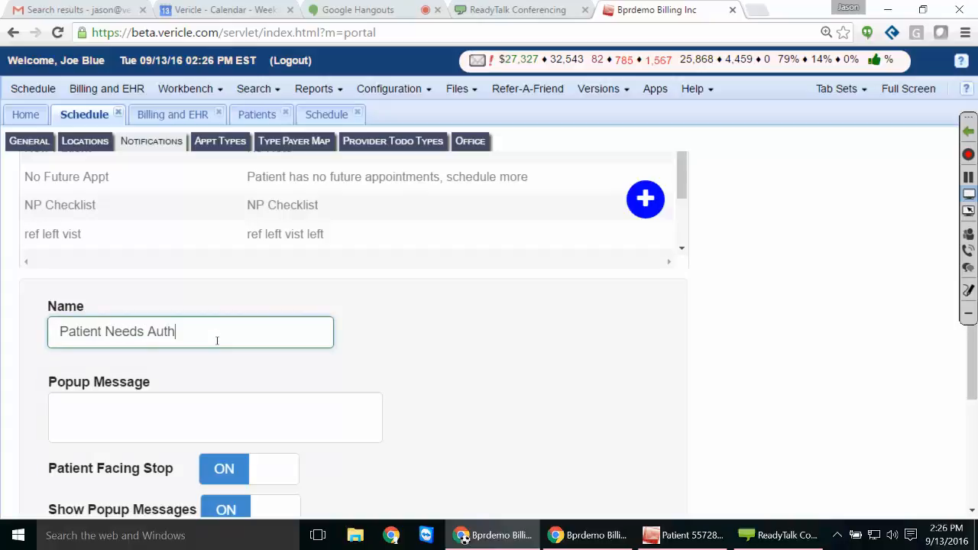
pyautogui.click(203, 402)
pyautogui.scroll(-2, 451, 358)
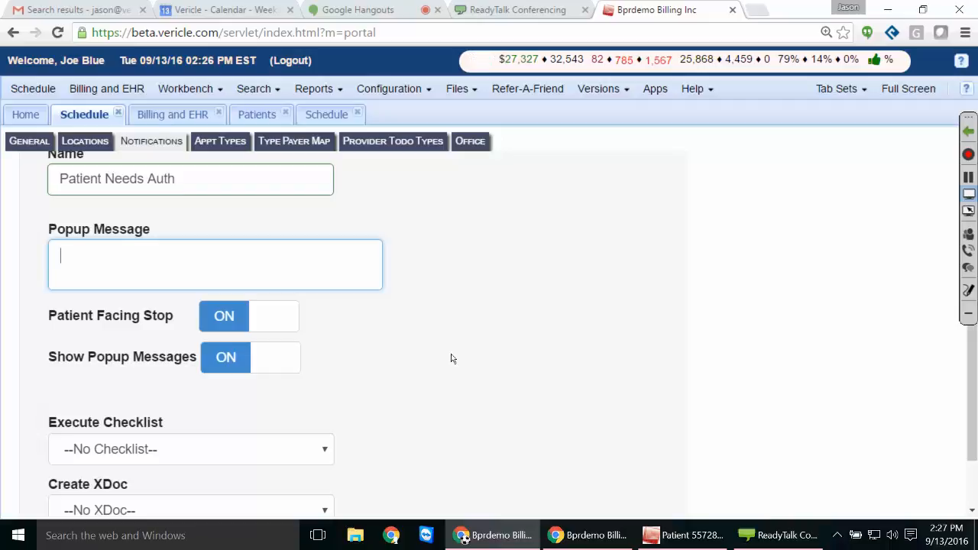
pyautogui.write('Patient needs an auth')
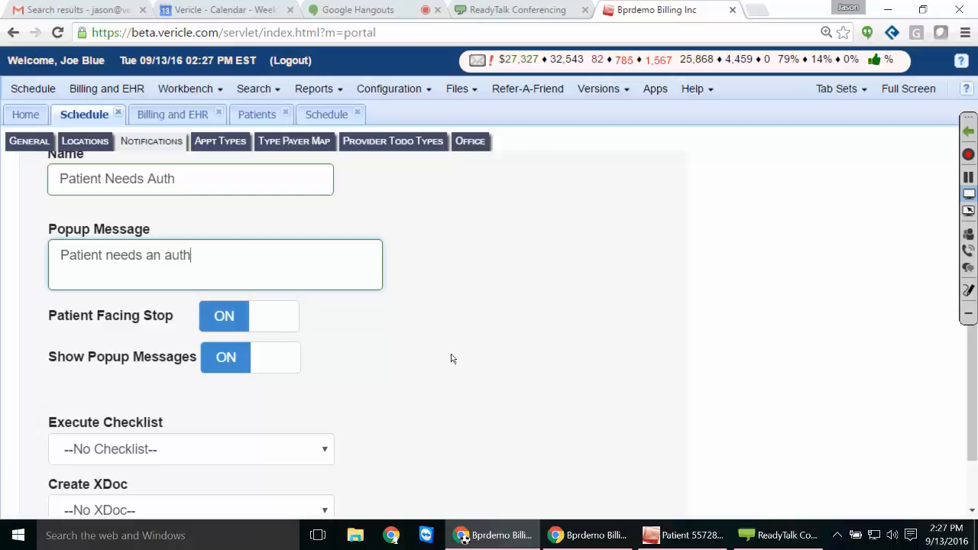
# Turn off Patient Facing Stop for the notification and point out the Show Popup Messages option.
pyautogui.scroll(-1, 307, 241)
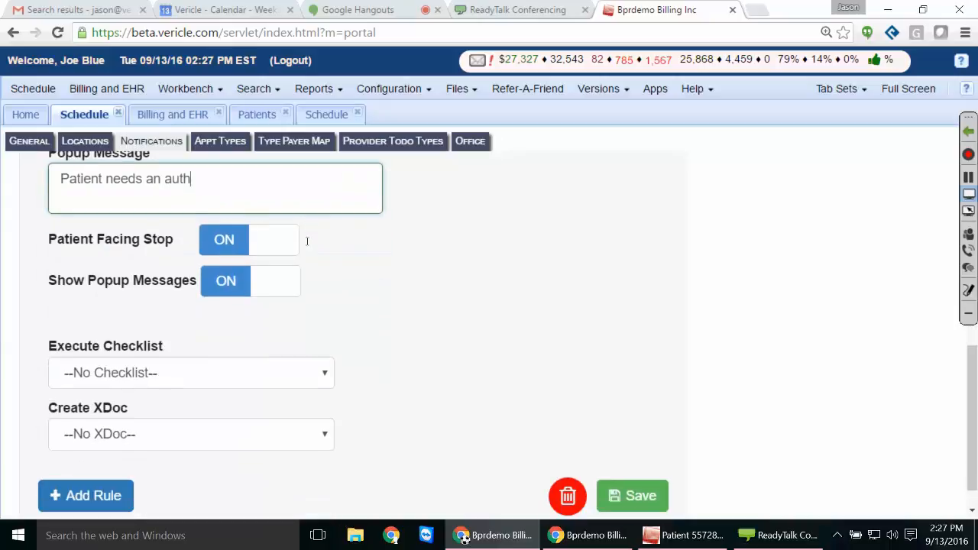
pyautogui.tripleClick(170, 239)
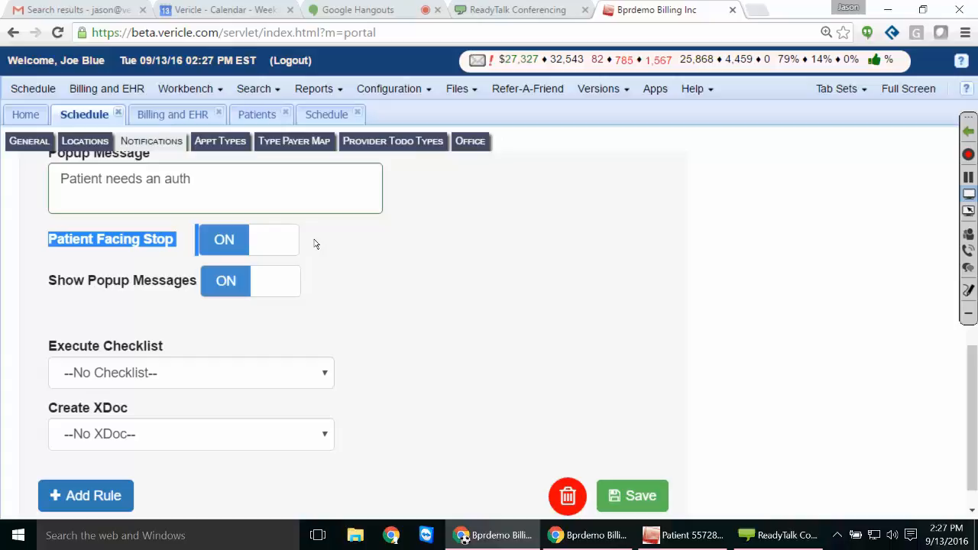
pyautogui.click(235, 239)
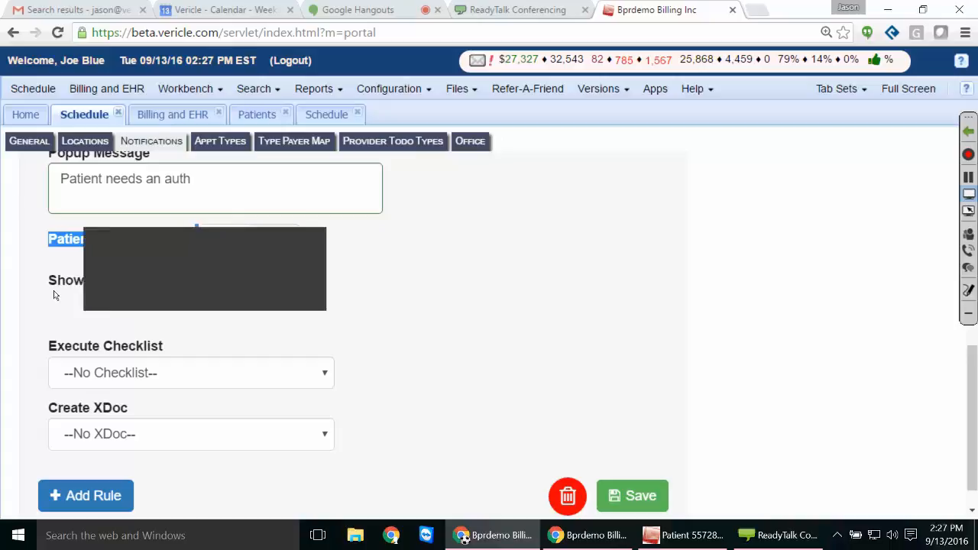
pyautogui.click(107, 286)
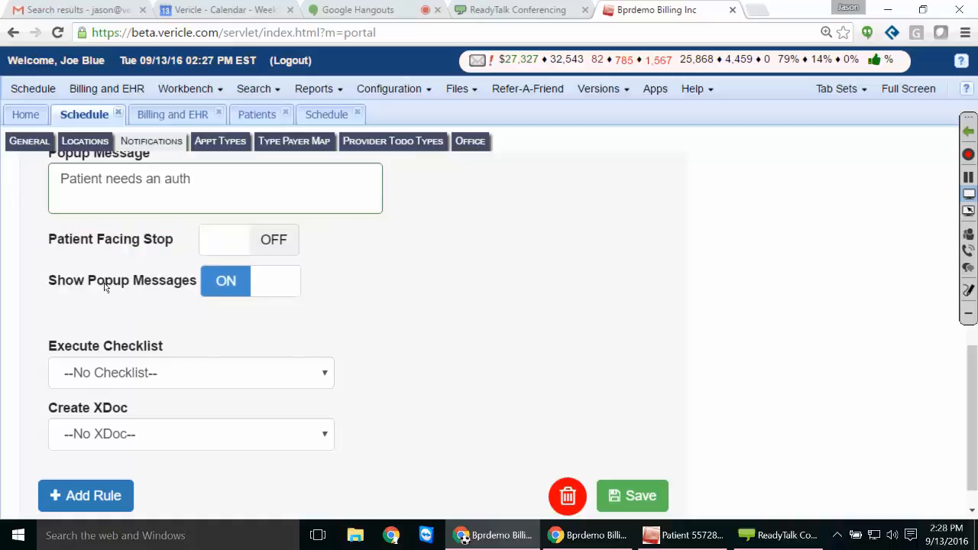
pyautogui.doubleClick(57, 285)
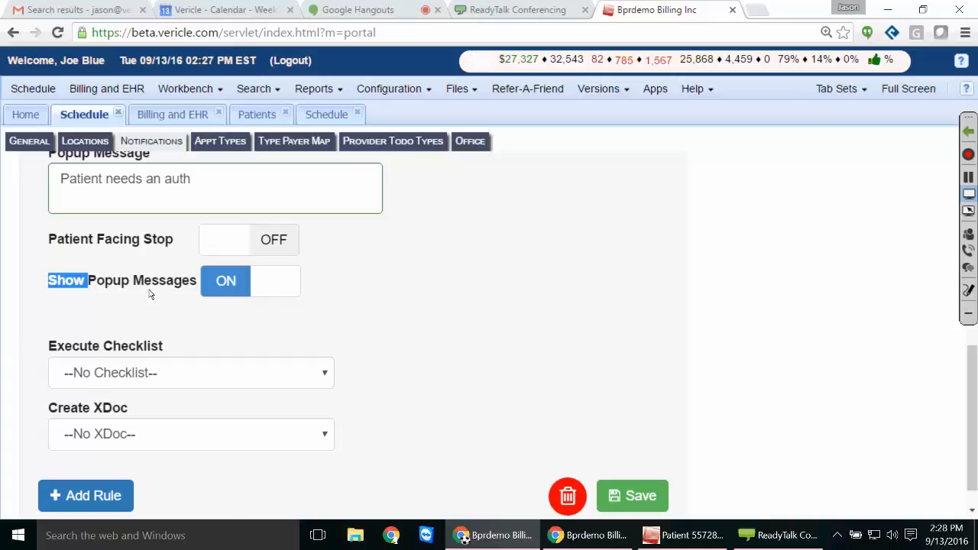
# Review the documents offered for Create XDoc and leave the notification's choice at No XDoc.
pyautogui.scroll(-1, 191, 339)
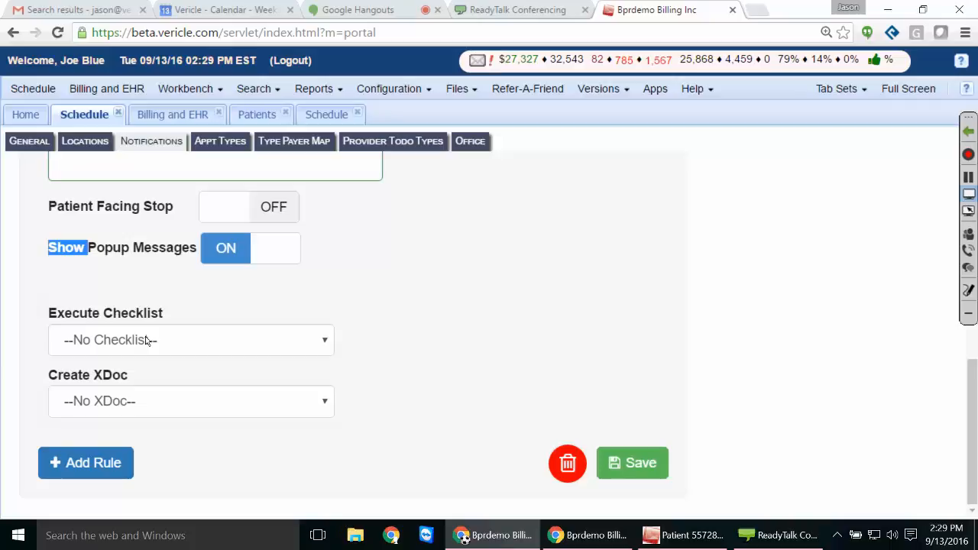
pyautogui.click(322, 405)
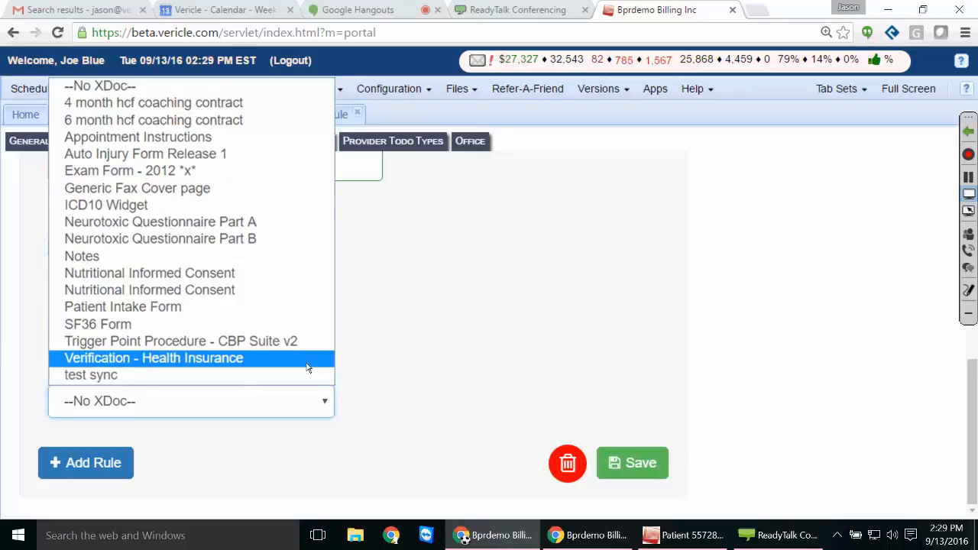
pyautogui.click(416, 353)
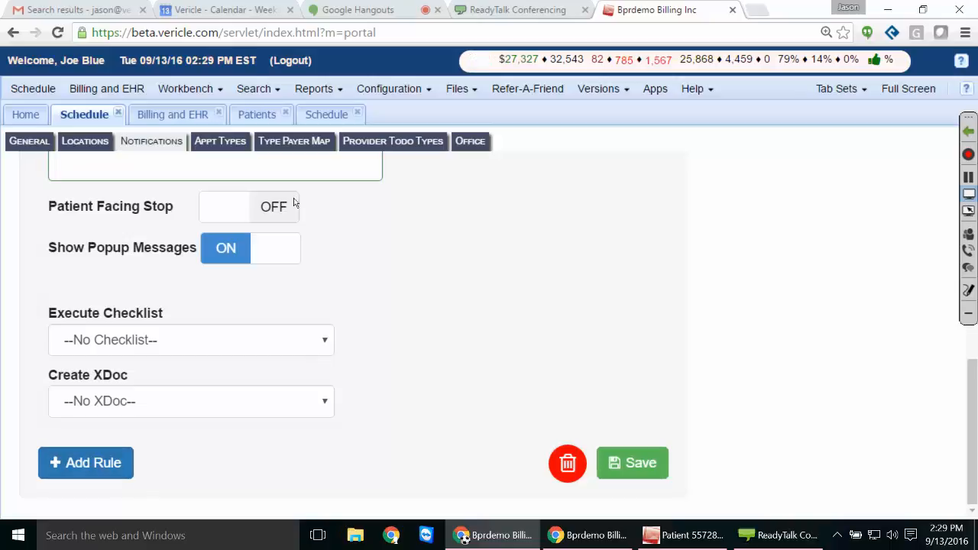
# Start adding rules to the notification and look through the available rule types.
pyautogui.click(81, 471)
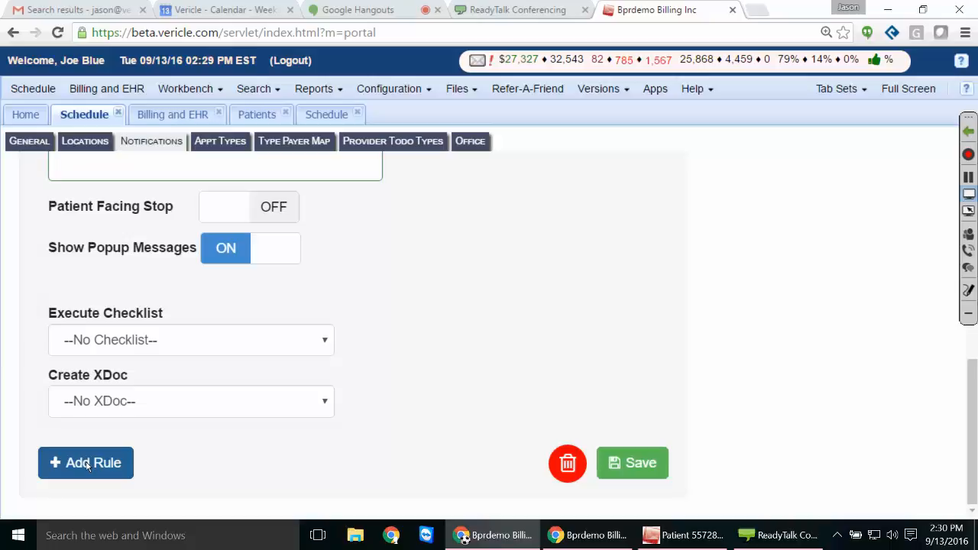
pyautogui.click(87, 464)
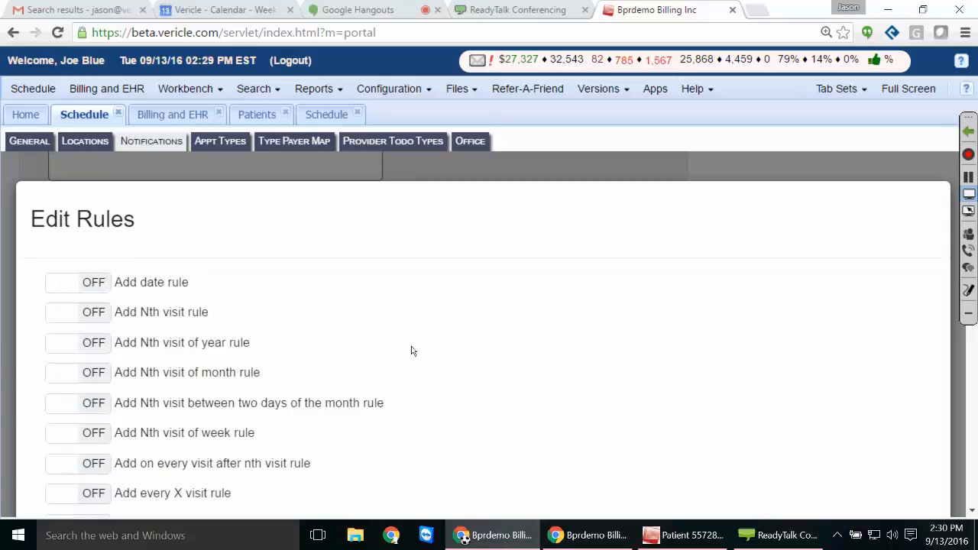
pyautogui.scroll(-20, 334, 400)
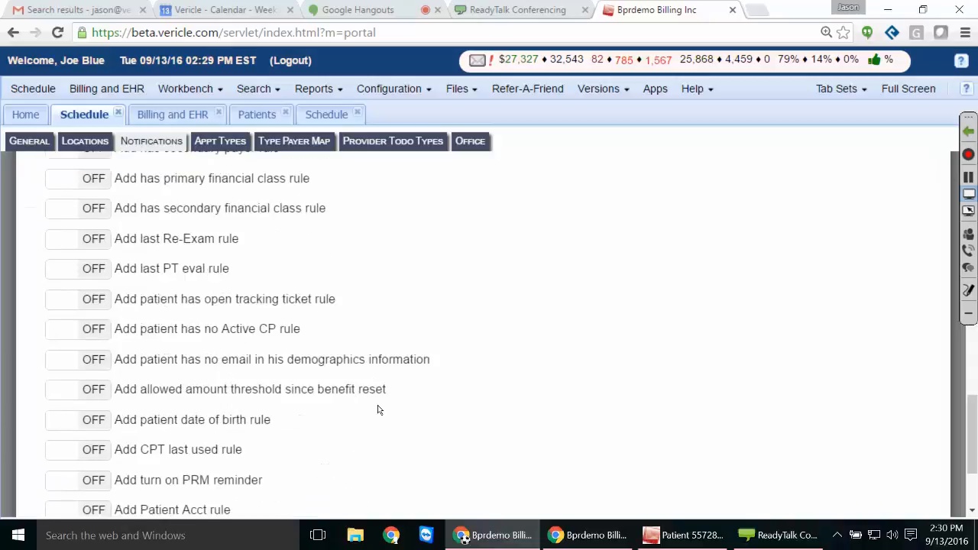
pyautogui.scroll(-3, 378, 410)
pyautogui.scroll(8, 378, 410)
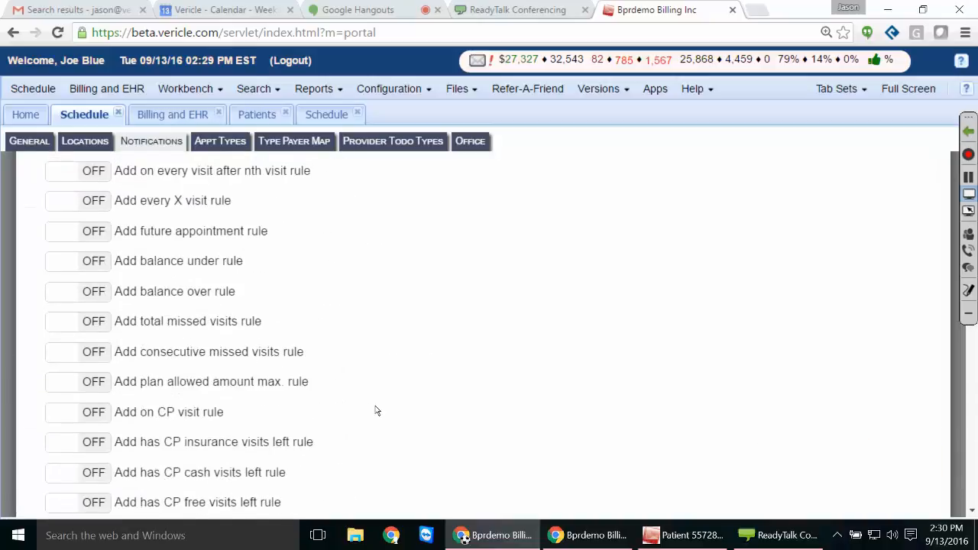
pyautogui.scroll(3, 367, 405)
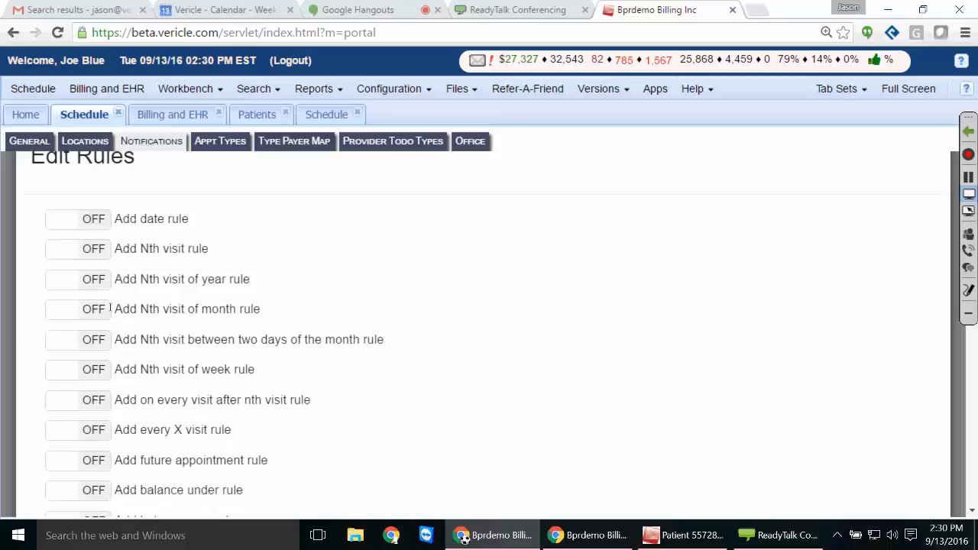
# Enable the Nth visit rule and set it to visit 1 since 08/01/2016.
pyautogui.click(87, 250)
pyautogui.click(87, 251)
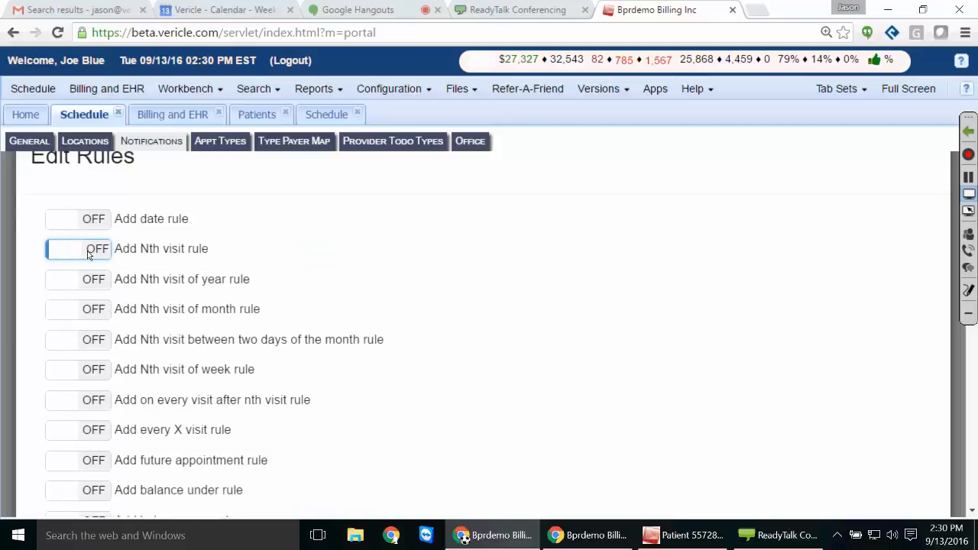
pyautogui.click(87, 251)
pyautogui.click(306, 251)
pyautogui.write('1')
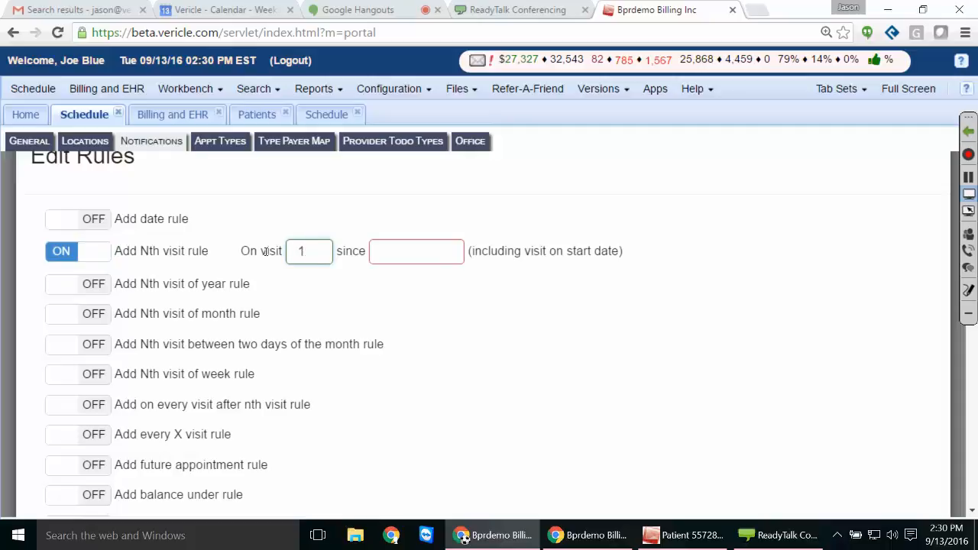
pyautogui.press('Tab')
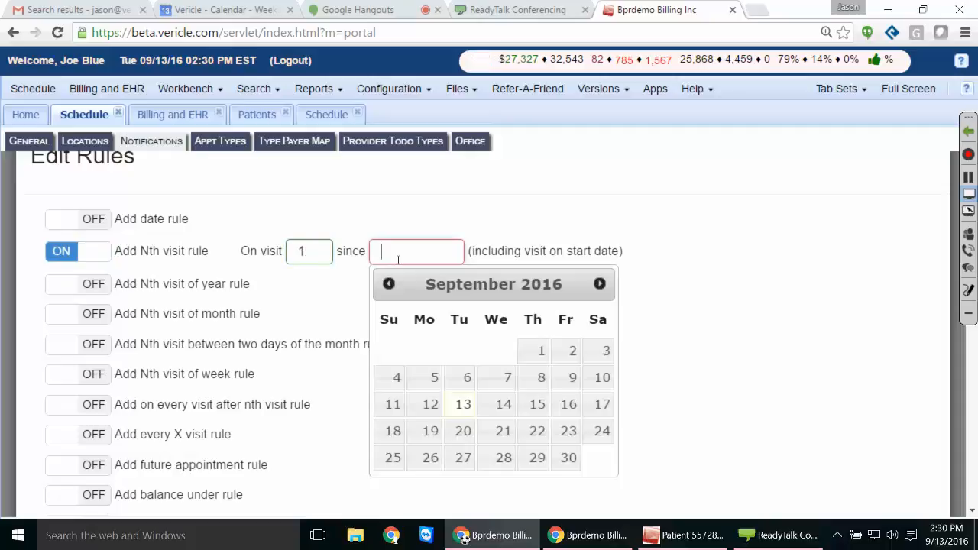
pyautogui.click(387, 286)
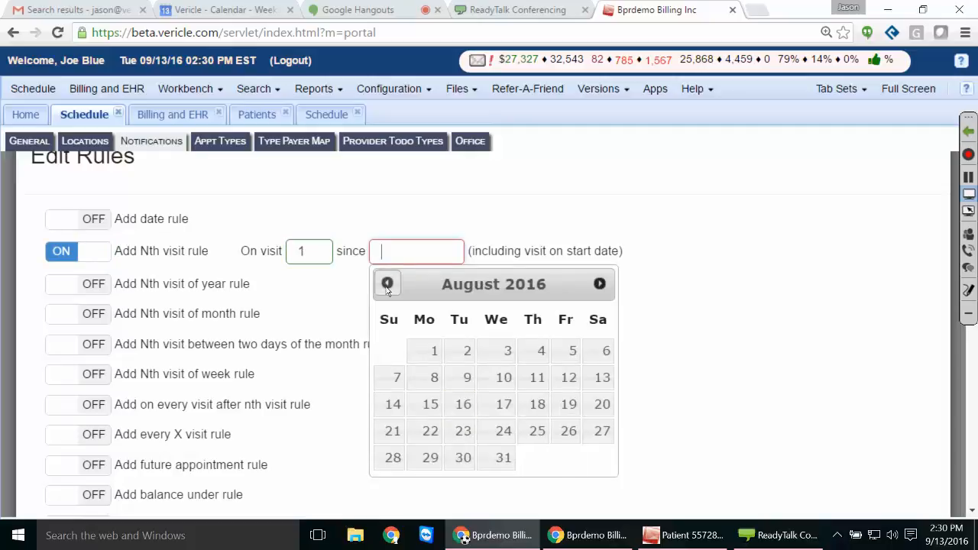
pyautogui.click(433, 351)
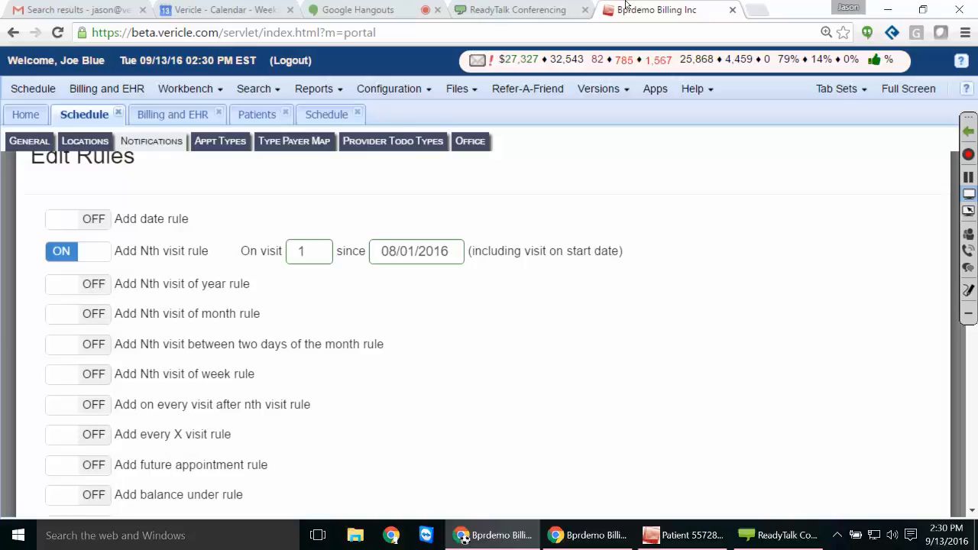
# Try the has primary payer rule by searching the payers for "medicaid", and turn that rule off again.
pyautogui.scroll(-3, 235, 398)
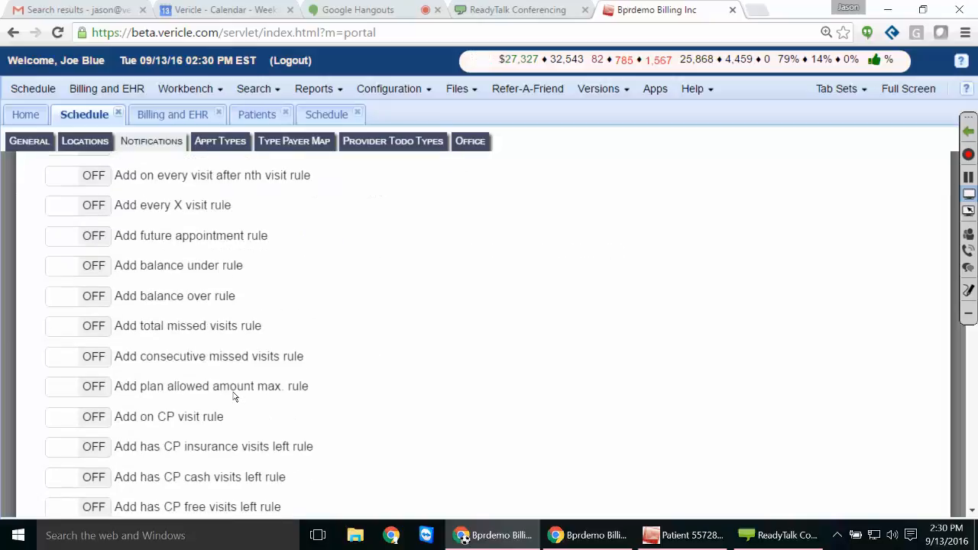
pyautogui.scroll(-6, 234, 398)
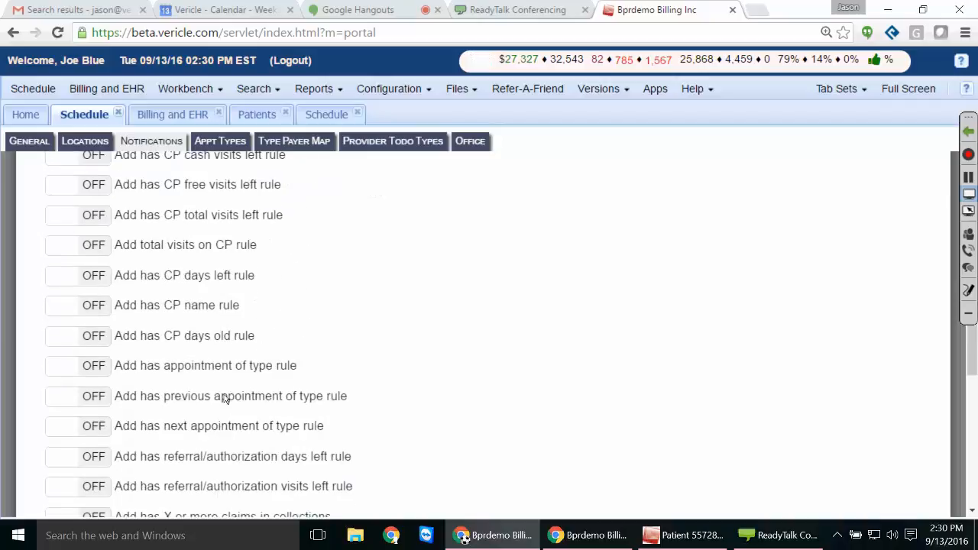
pyautogui.scroll(-1, 224, 397)
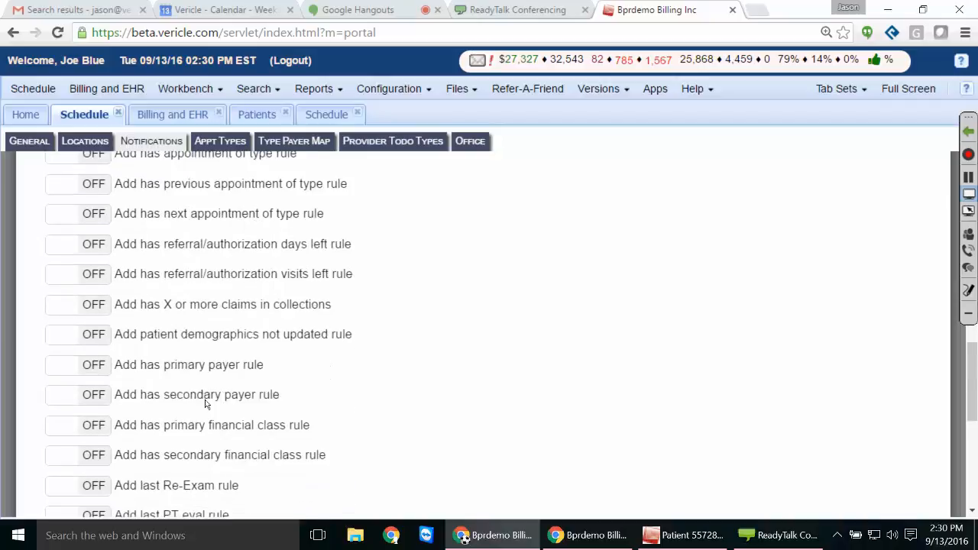
pyautogui.click(109, 370)
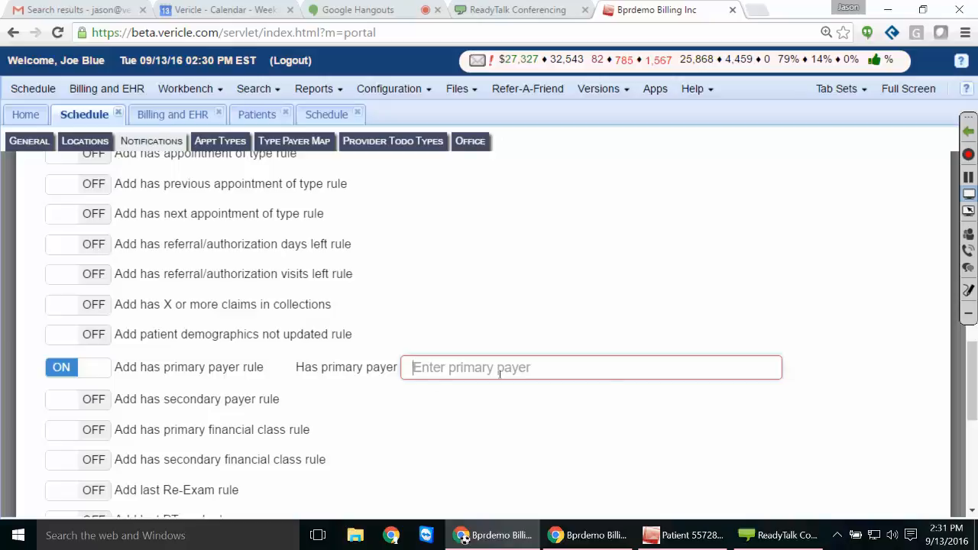
pyautogui.write('medi')
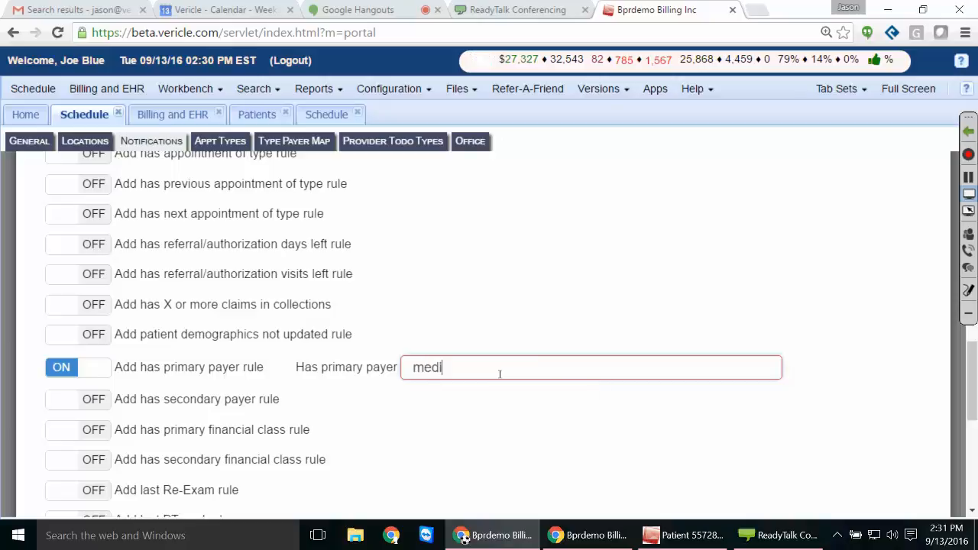
pyautogui.write('caid')
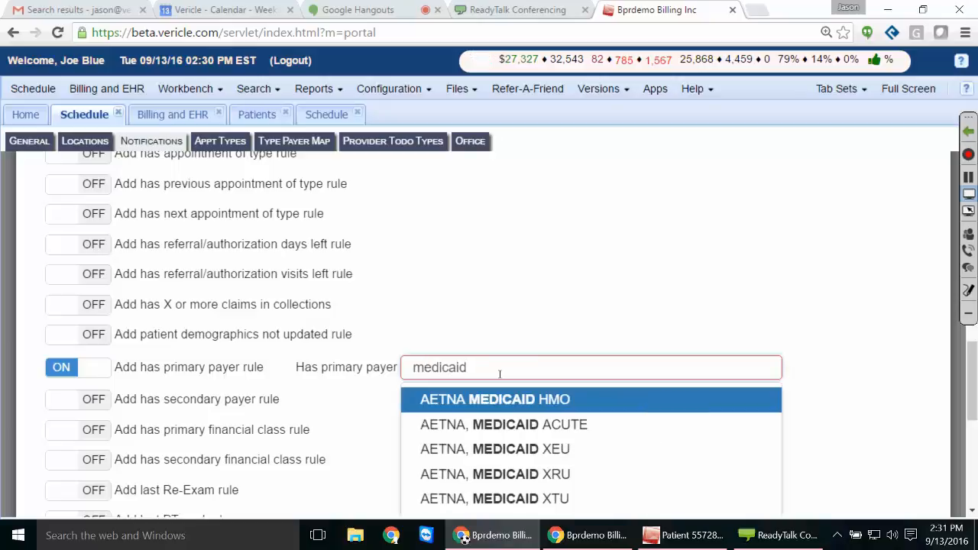
pyautogui.press('Down')
pyautogui.scroll(-1, 499, 374)
pyautogui.press('Down')
pyautogui.press('Down')
pyautogui.press('Down')
pyautogui.press('Down')
pyautogui.press('Down')
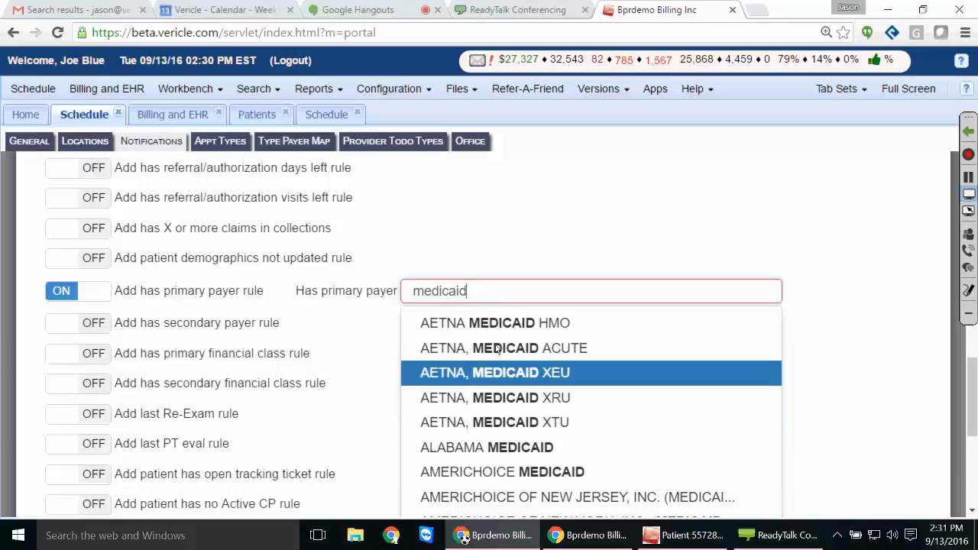
pyautogui.press('Up')
pyautogui.press('Up')
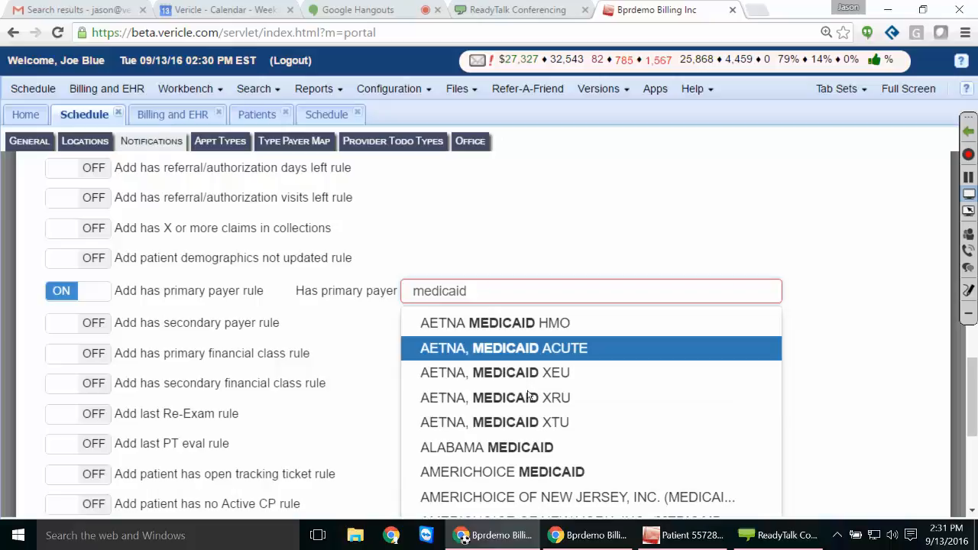
pyautogui.click(69, 291)
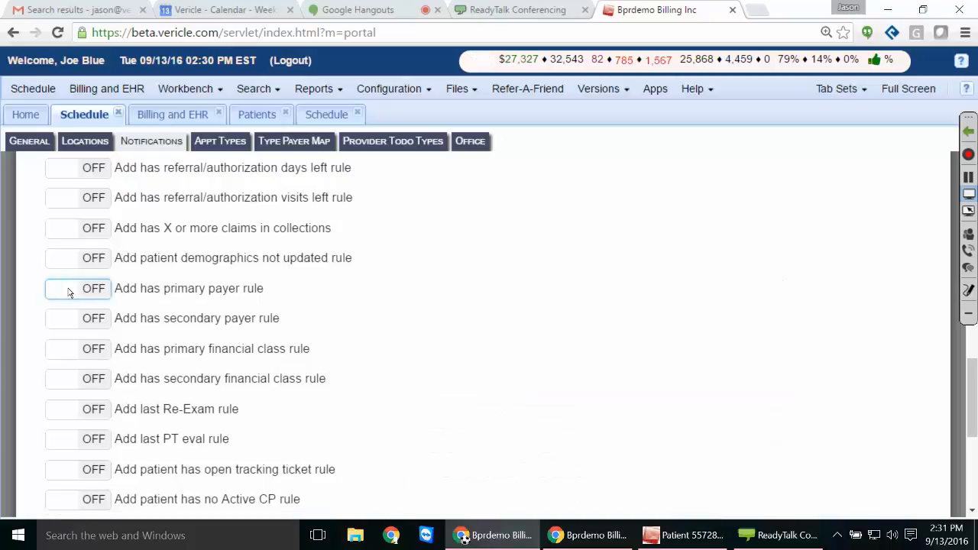
# Enable the has primary financial class rule and set the financial class to MA.
pyautogui.click(92, 349)
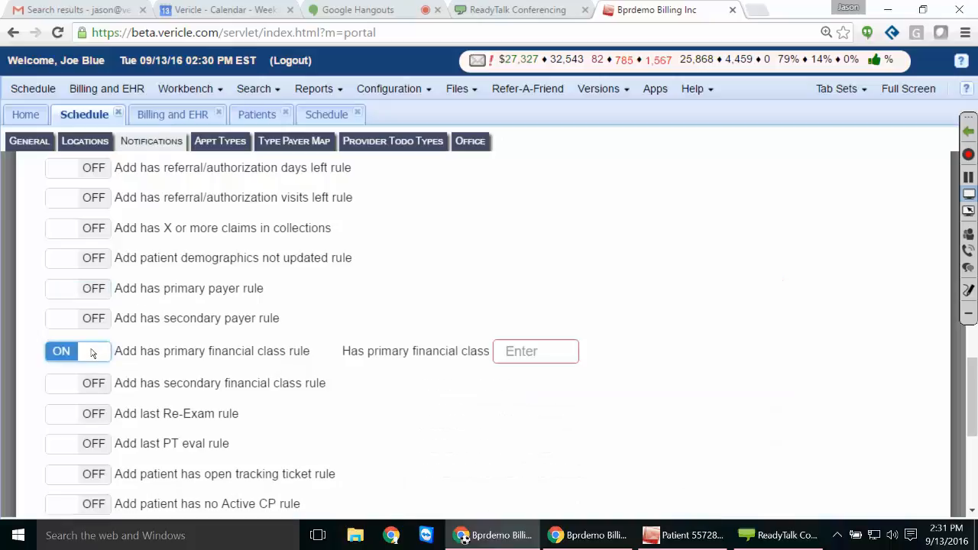
pyautogui.click(514, 364)
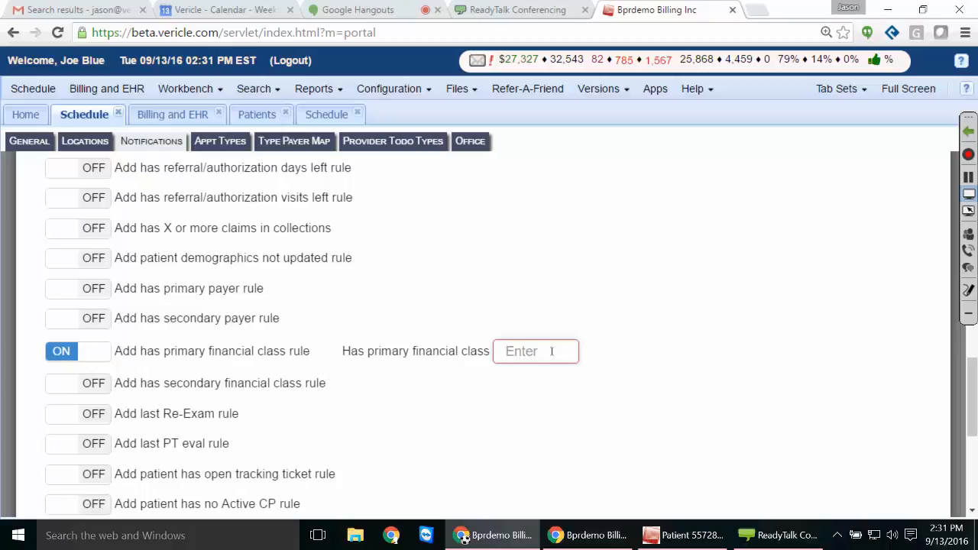
pyautogui.write('MA')
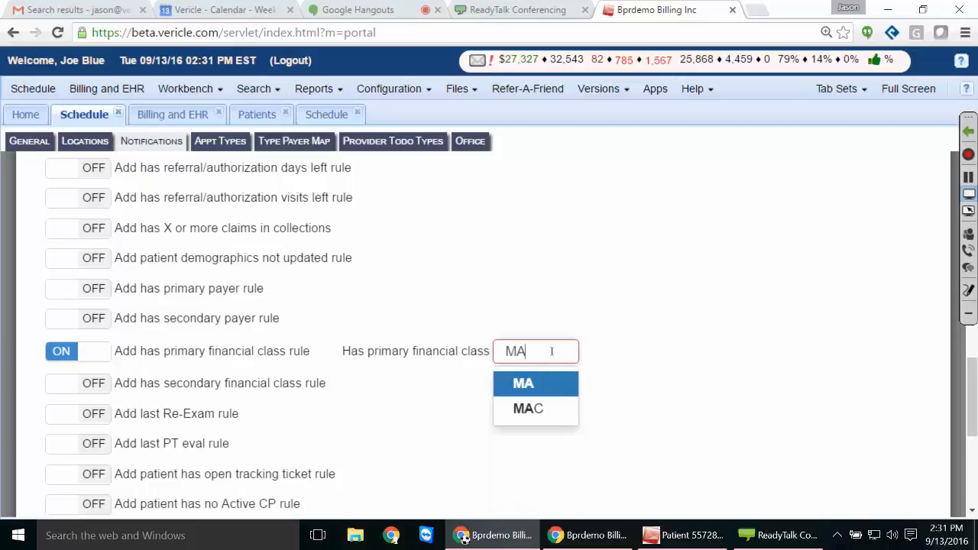
pyautogui.press('Return')
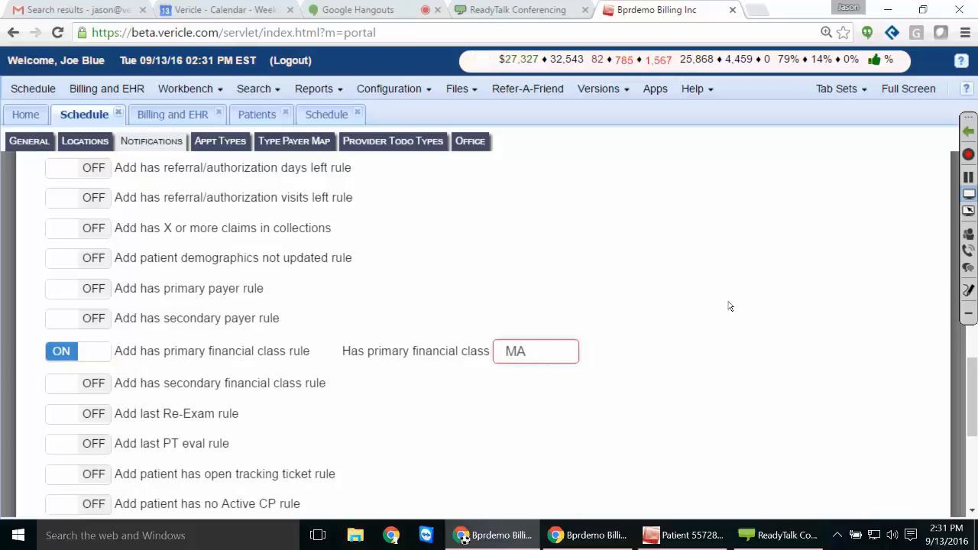
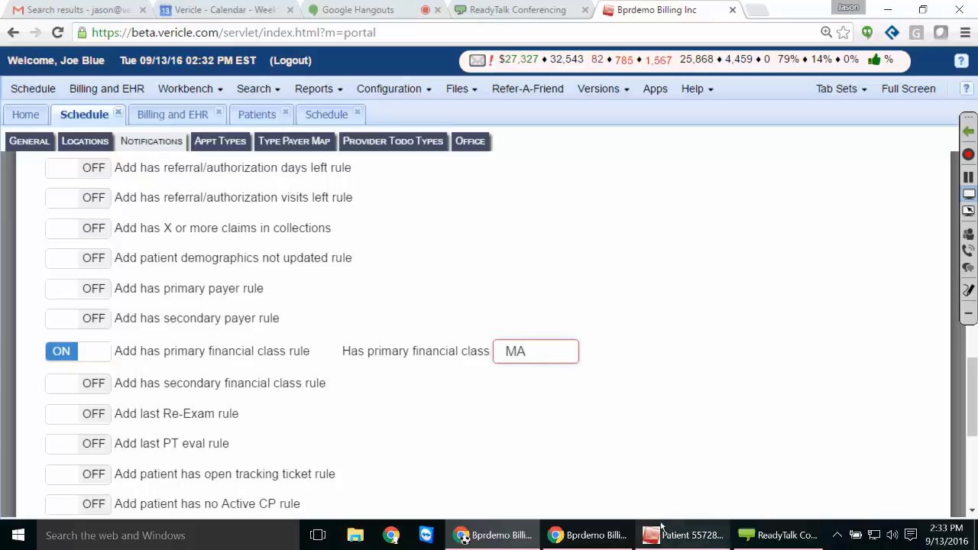
# Review the rule list, finish editing the rules and save the notification.
pyautogui.scroll(-4, 16, 292)
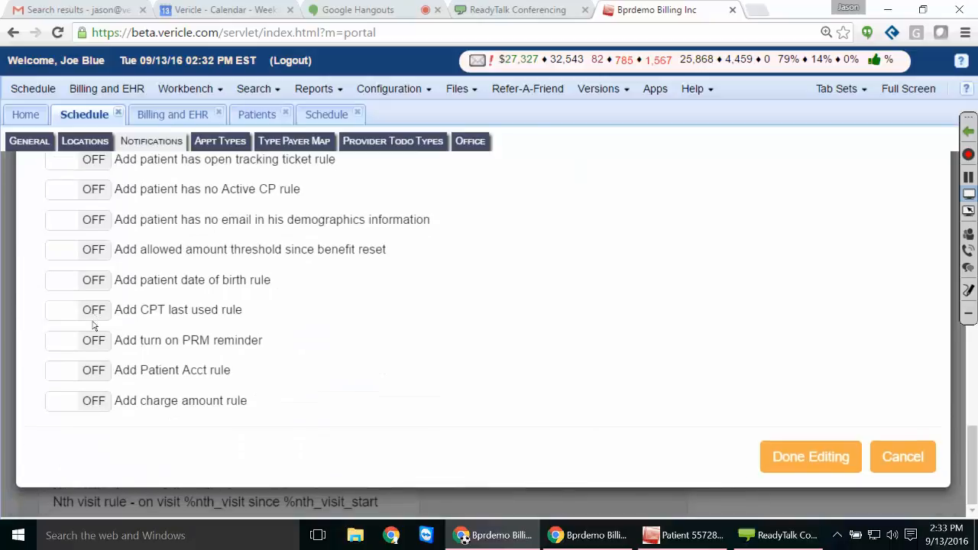
pyautogui.scroll(10, 276, 356)
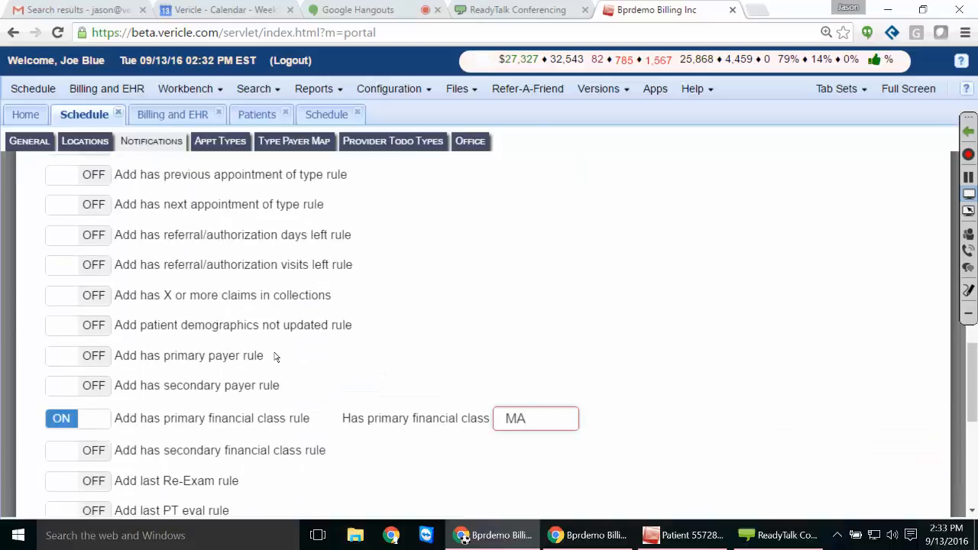
pyautogui.scroll(-10, 275, 351)
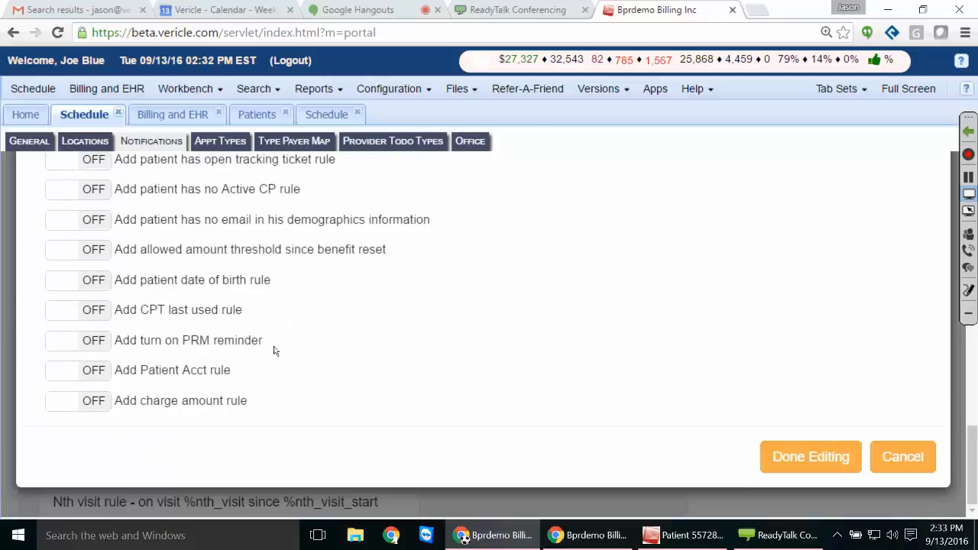
pyautogui.click(799, 444)
pyautogui.scroll(-2, 566, 318)
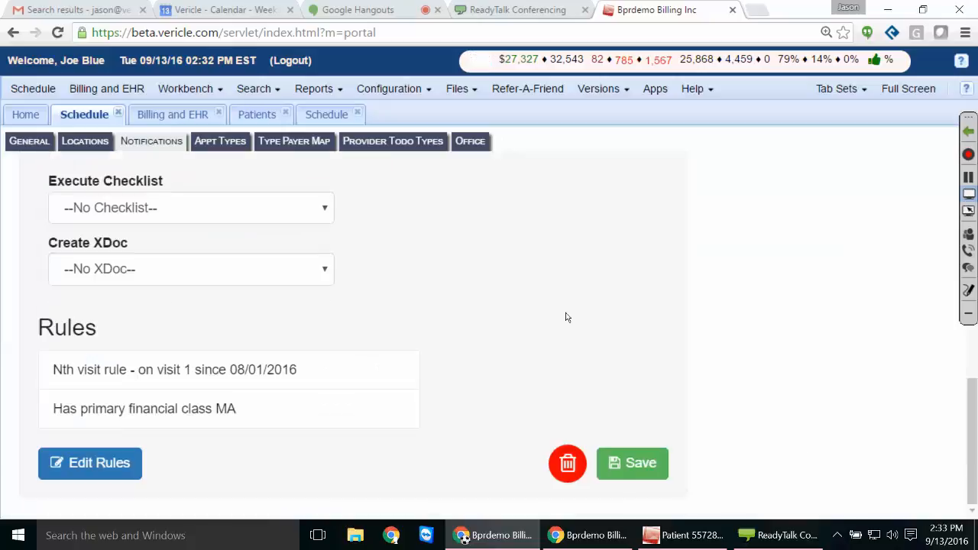
pyautogui.click(644, 468)
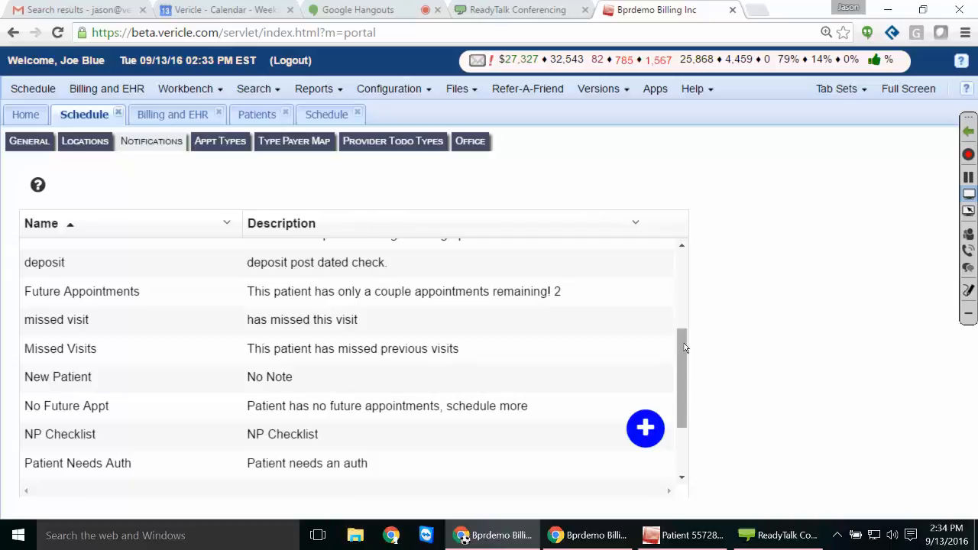
# Return to the patient's record in the schedule, view the Verify Eligibility window and close it.
pyautogui.click(330, 116)
pyautogui.click(110, 286)
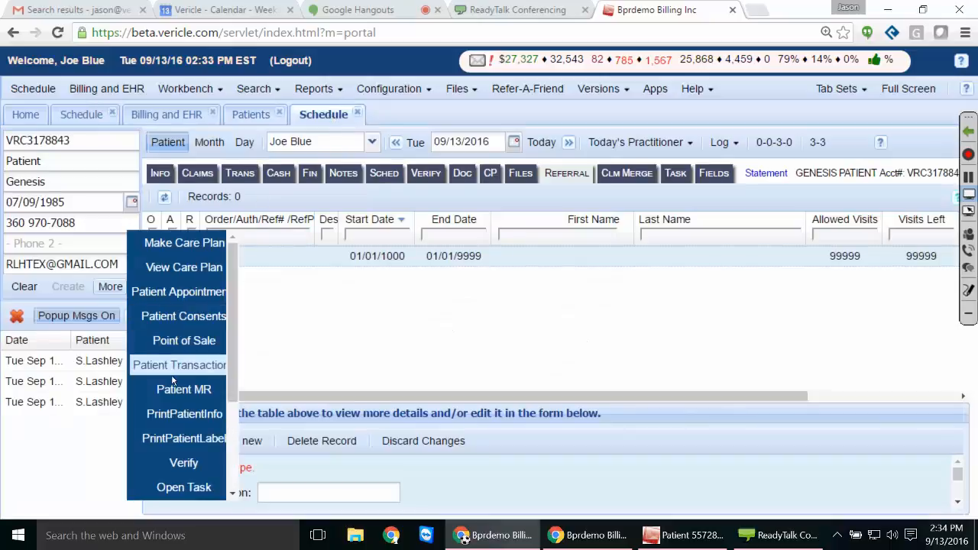
pyautogui.click(184, 462)
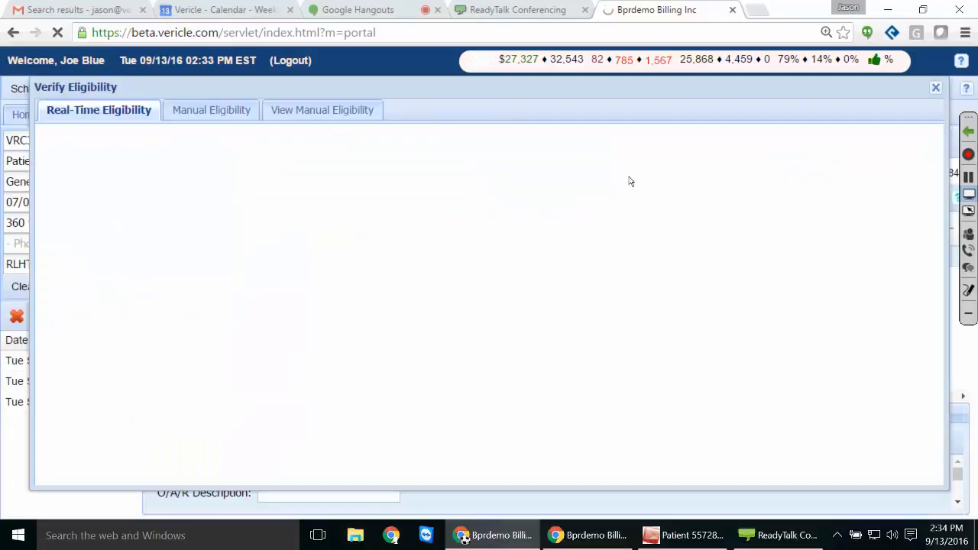
pyautogui.click(936, 89)
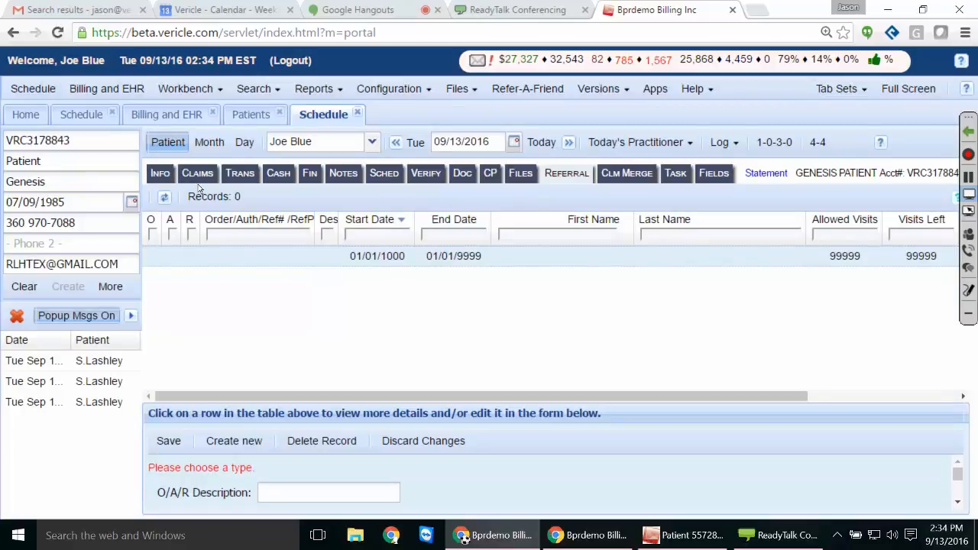
# Show the patient's electronic eligibility request form and set the service type to 33 - Chiropractic.
pyautogui.click(413, 172)
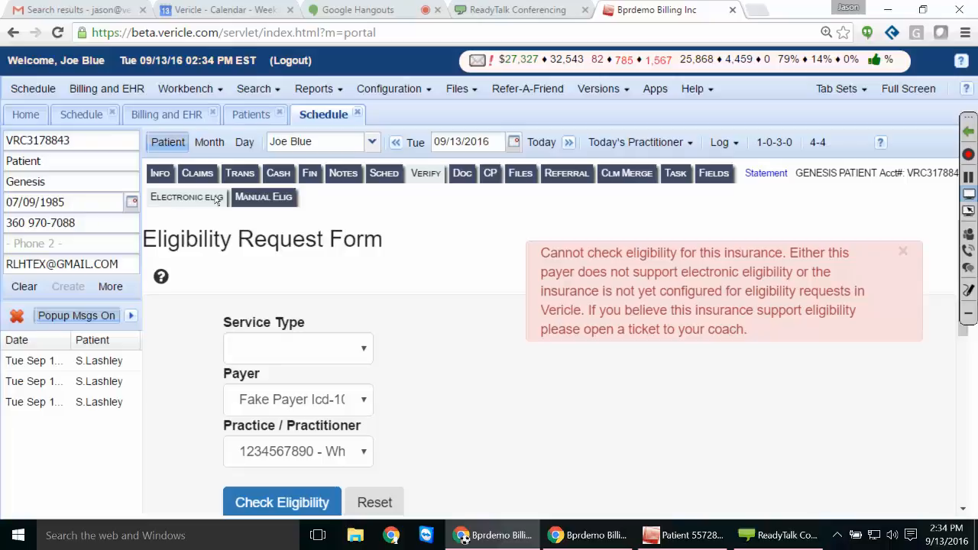
pyautogui.click(359, 355)
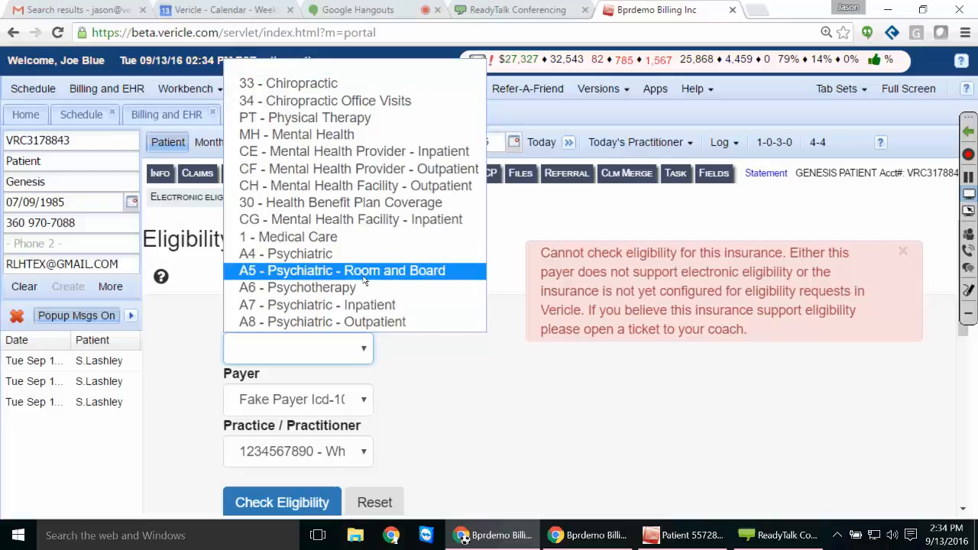
pyautogui.click(346, 85)
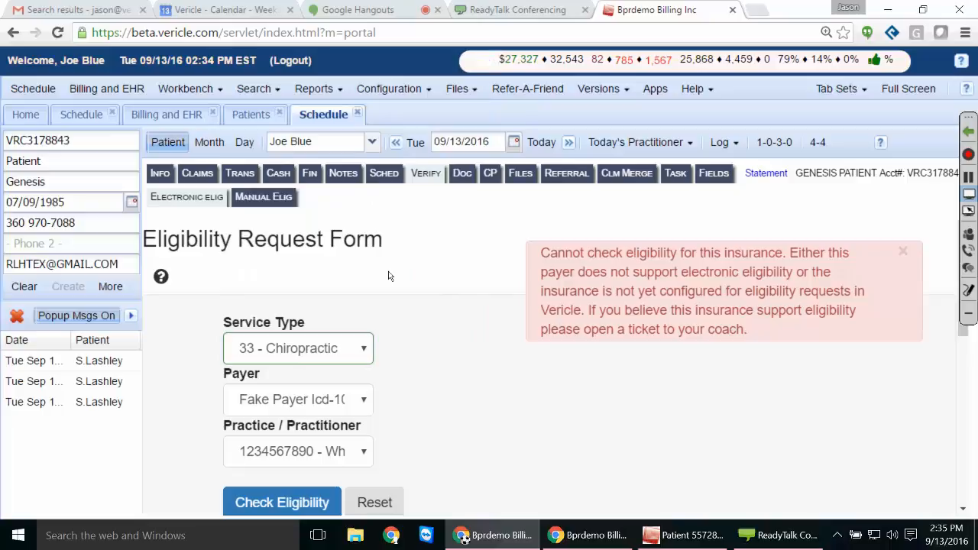
# View the payer and practice/practitioner choices in the eligibility request form, keeping the current selections.
pyautogui.click(359, 404)
pyautogui.click(358, 404)
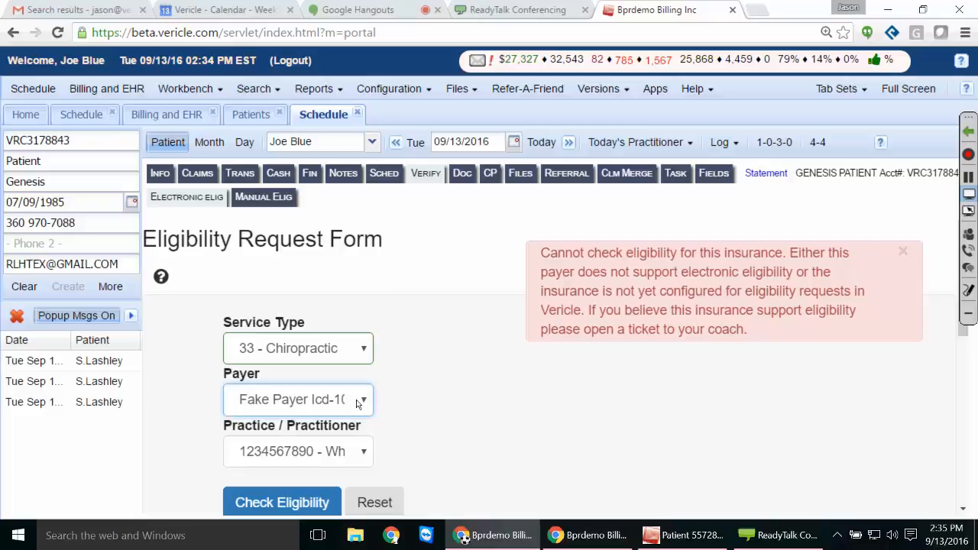
pyautogui.click(431, 424)
pyautogui.scroll(-1, 432, 423)
pyautogui.click(359, 382)
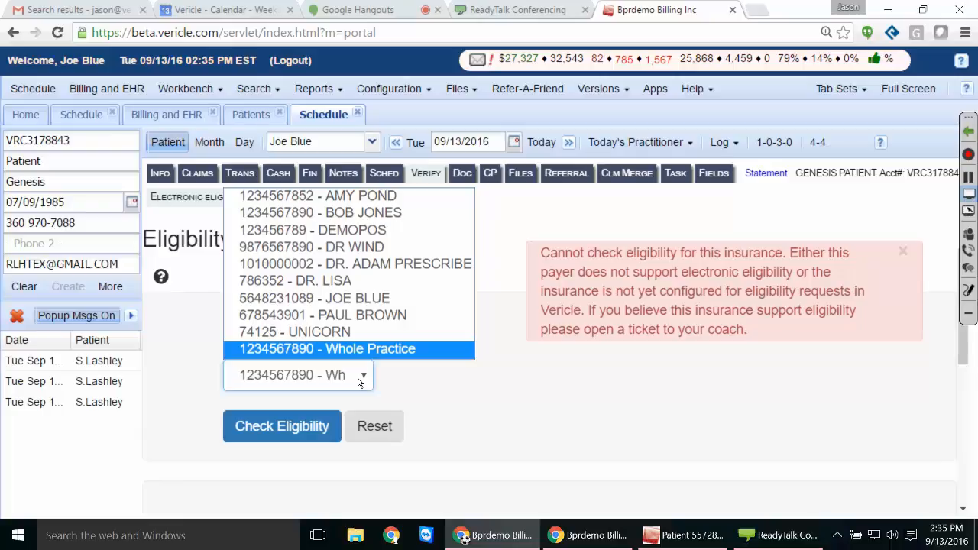
pyautogui.click(445, 429)
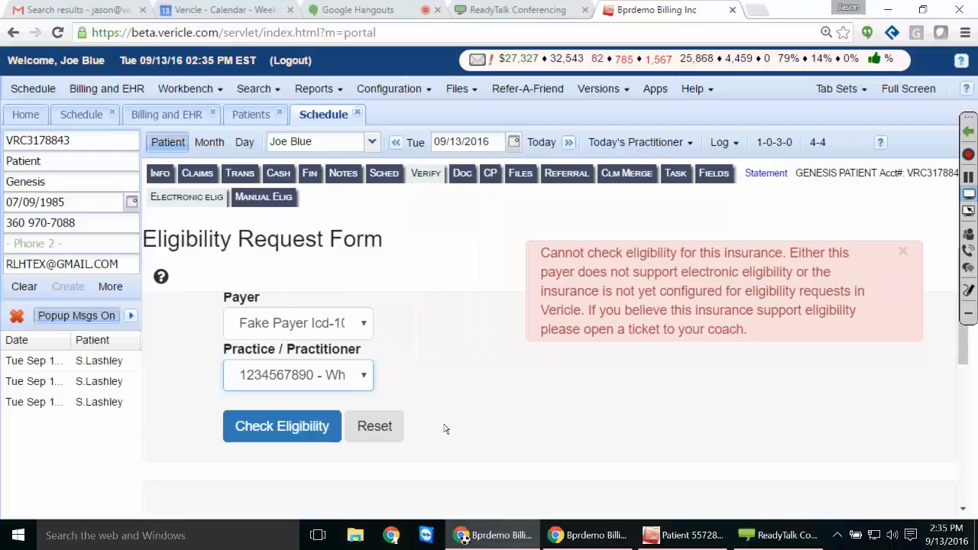
# View the 03/16/2015 and 04/08/2015 chiropractic responses in the patient's eligibility request history.
pyautogui.scroll(1, 413, 382)
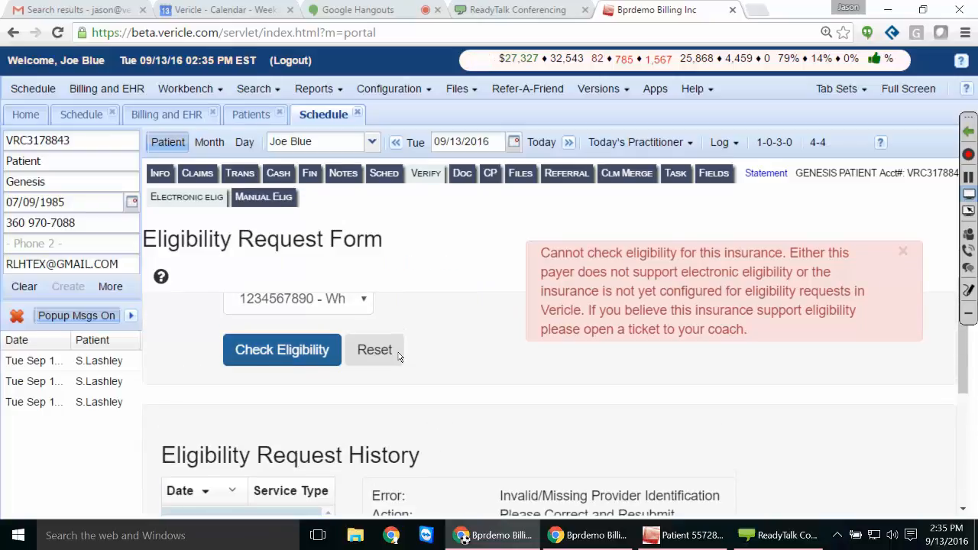
pyautogui.click(256, 351)
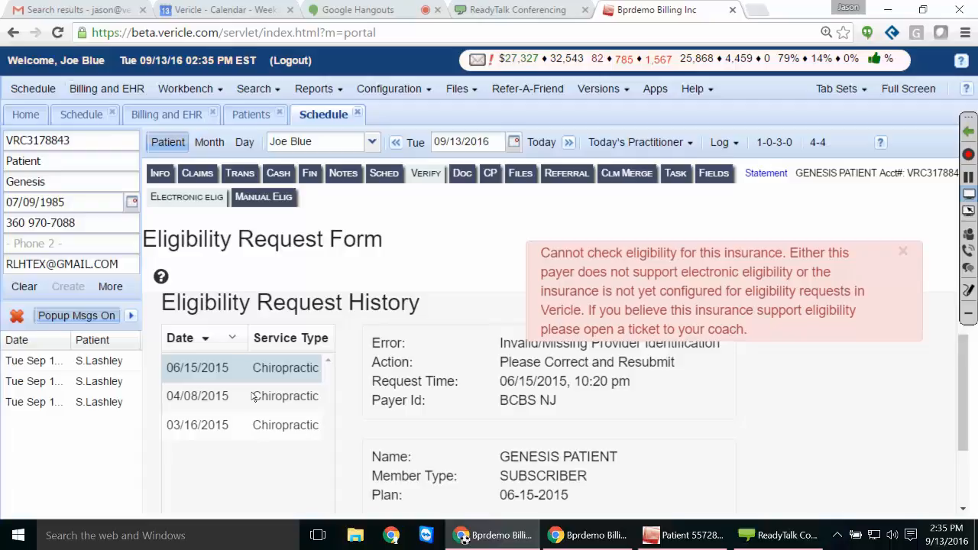
pyautogui.click(255, 396)
pyautogui.click(281, 433)
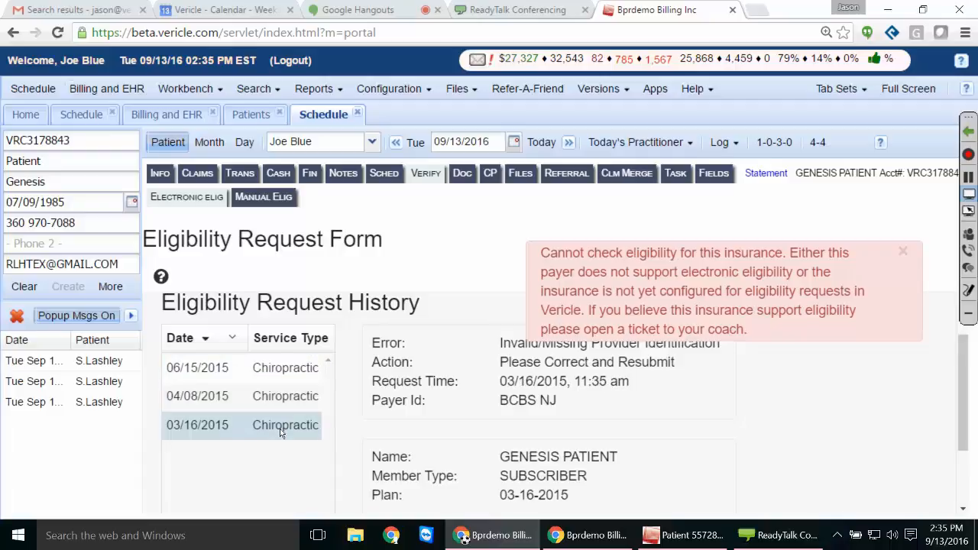
pyautogui.scroll(-2, 579, 422)
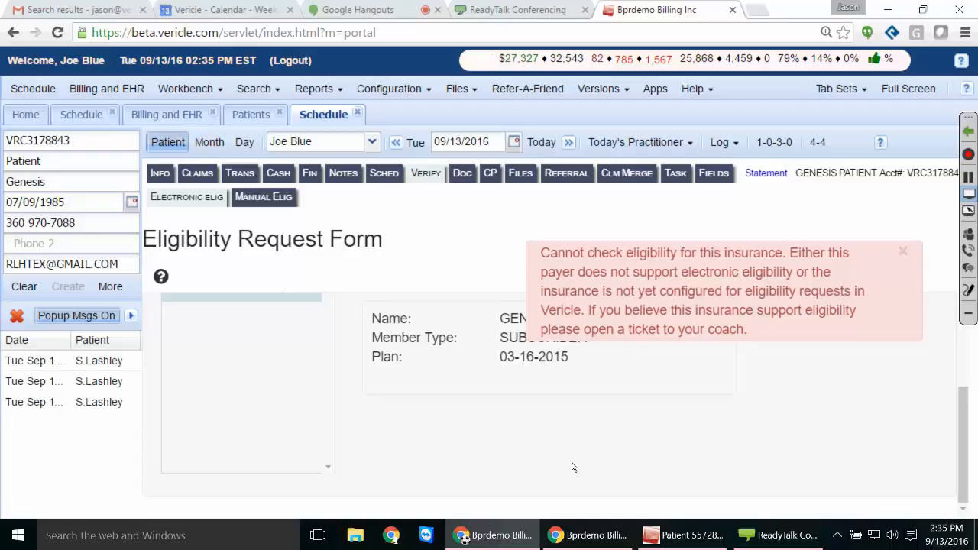
pyautogui.scroll(1, 254, 409)
pyautogui.click(229, 334)
pyautogui.scroll(-1, 576, 421)
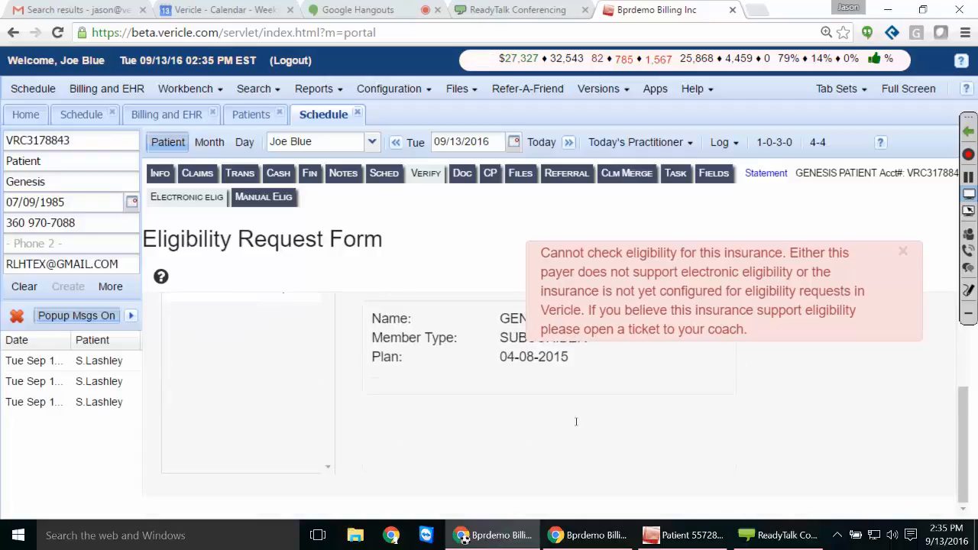
# Dismiss the eligibility warning and examine the error, action and member details of the 04/08/2015 request.
pyautogui.click(902, 252)
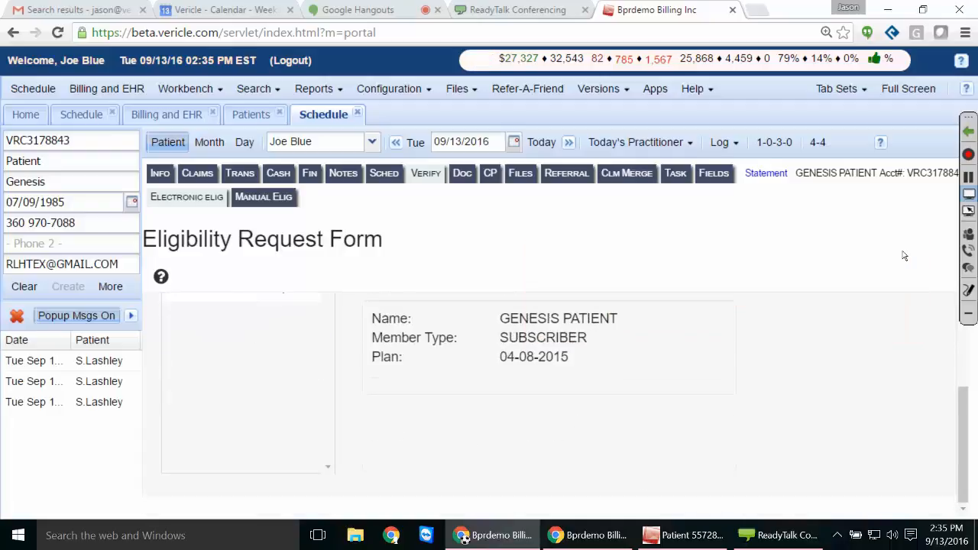
pyautogui.scroll(3, 604, 439)
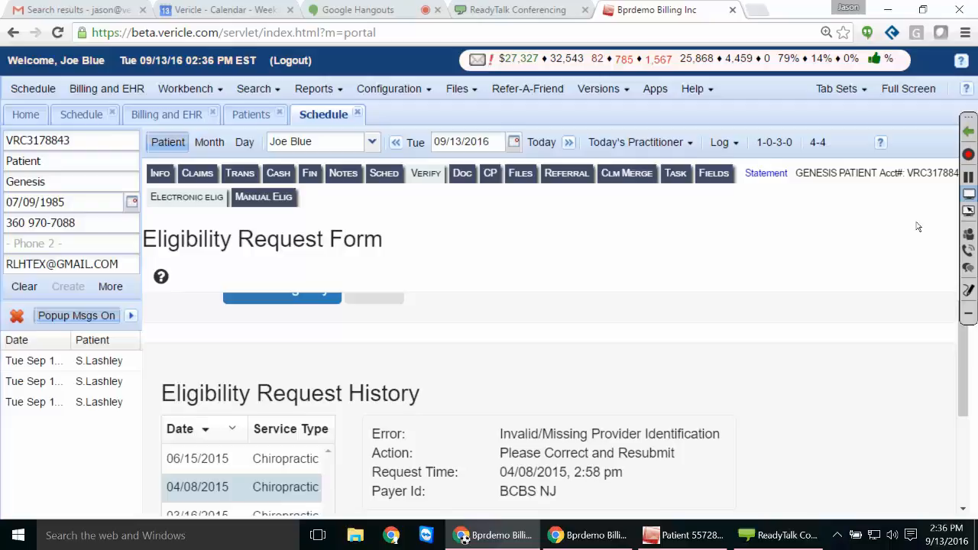
pyautogui.moveTo(380, 434); pyautogui.dragTo(695, 434)
pyautogui.scroll(-4, 611, 469)
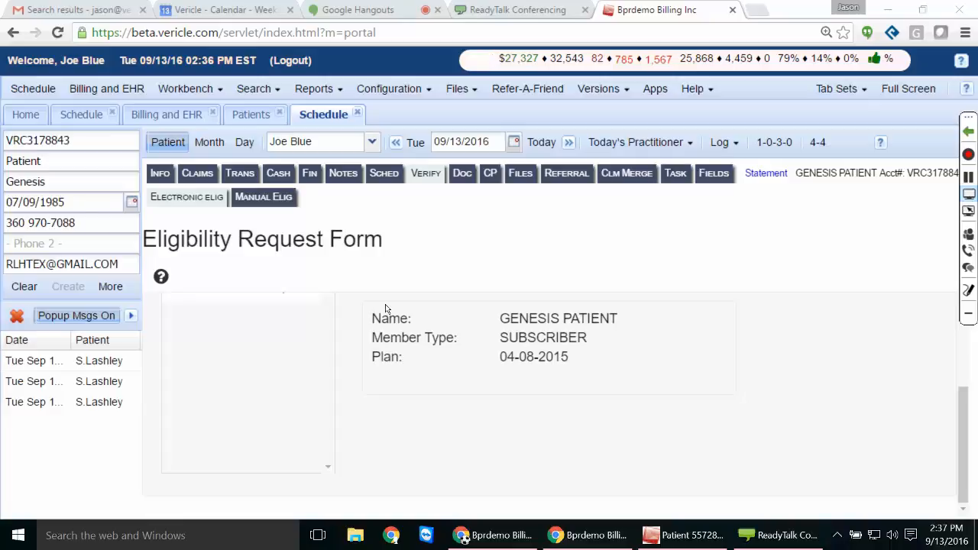
pyautogui.scroll(4, 443, 367)
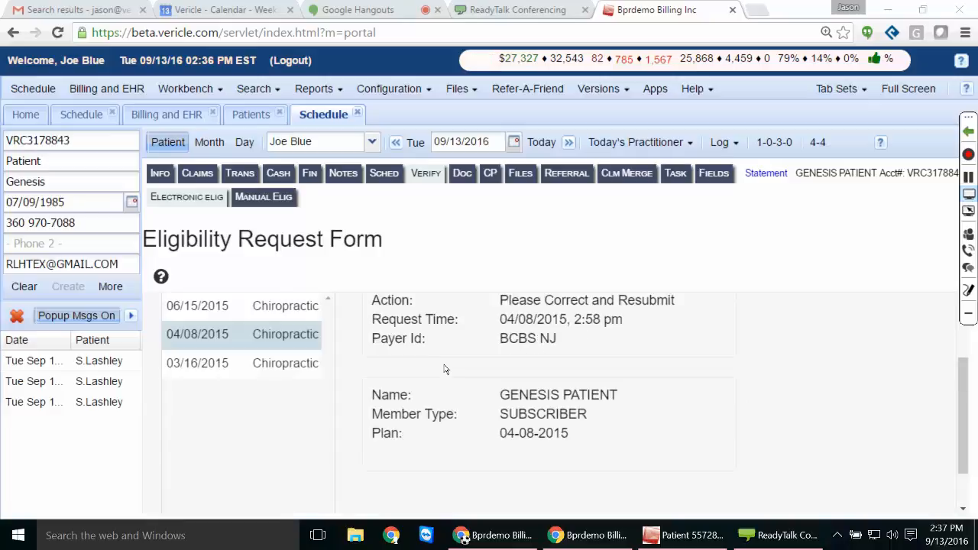
pyautogui.scroll(3, 459, 368)
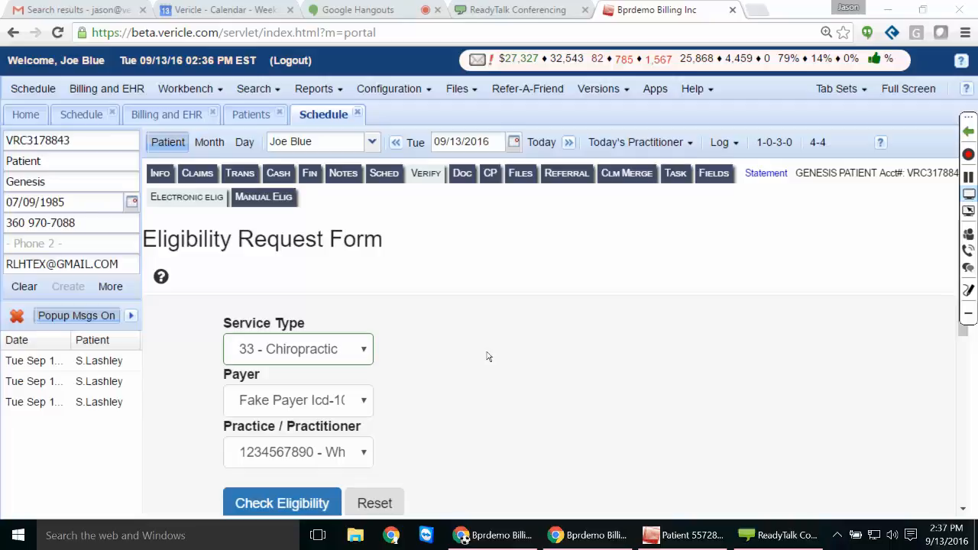
# Bring up the patient's Verify Eligibility window and view its manual and real-time eligibility forms.
pyautogui.click(114, 291)
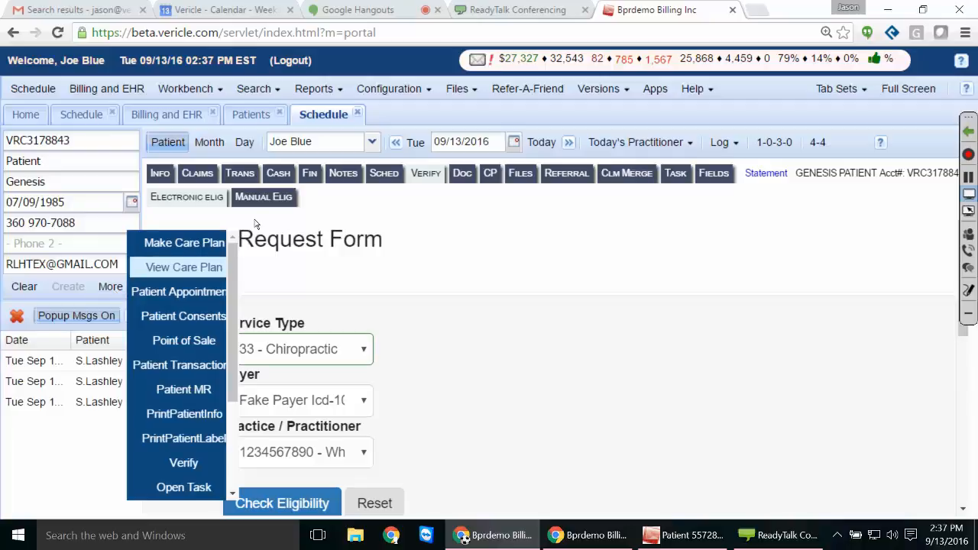
pyautogui.click(329, 226)
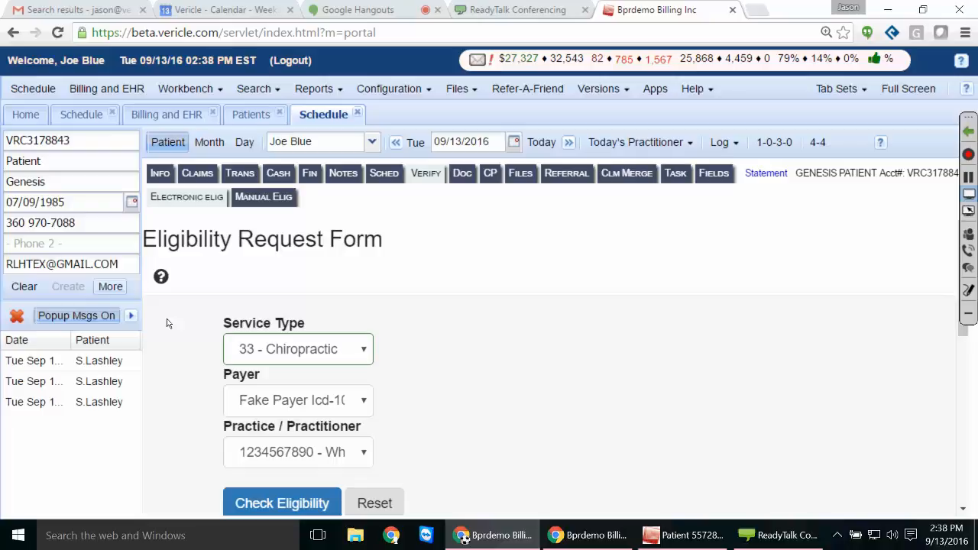
pyautogui.click(116, 287)
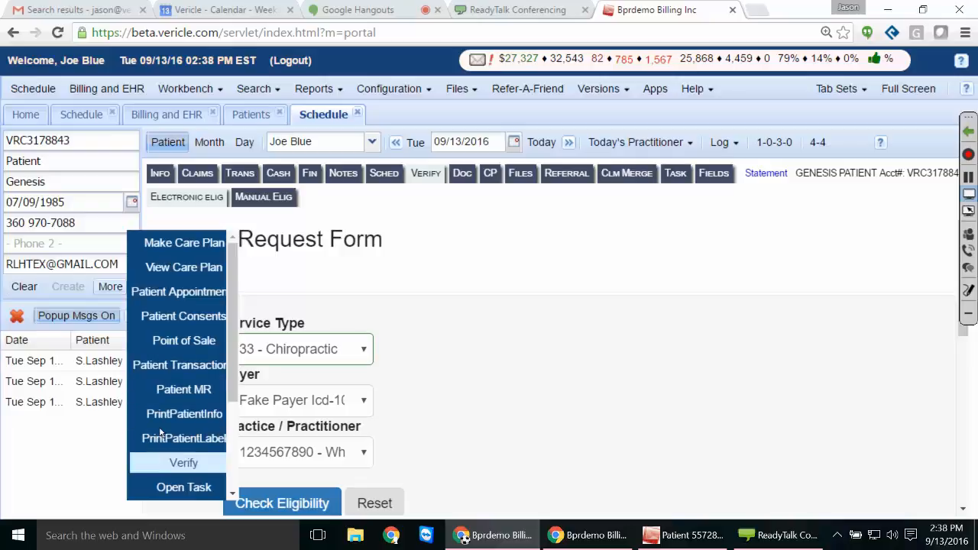
pyautogui.click(183, 465)
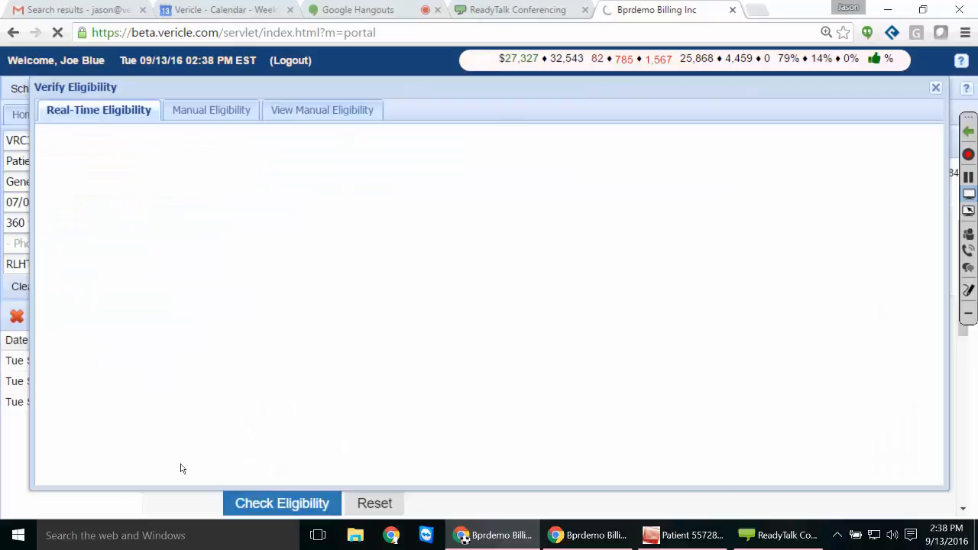
pyautogui.click(208, 113)
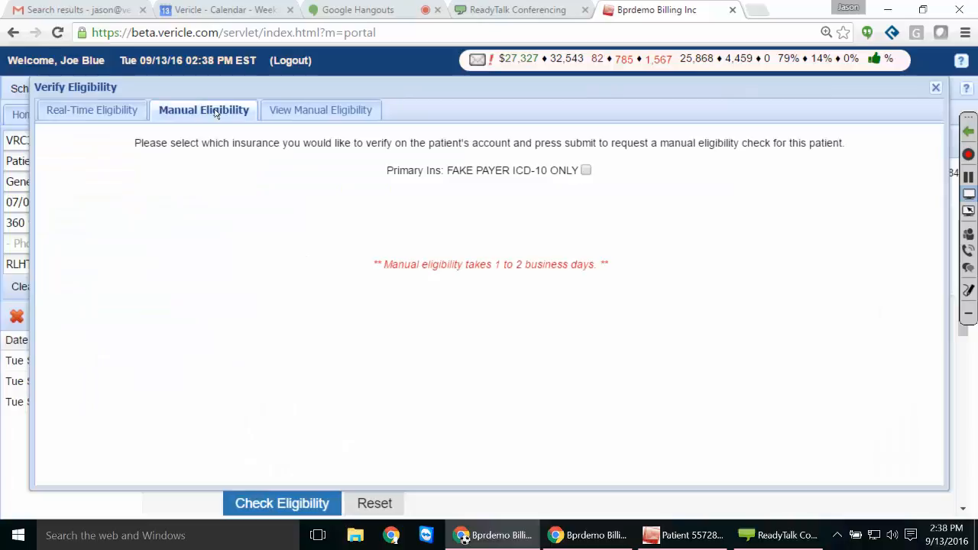
pyautogui.click(145, 113)
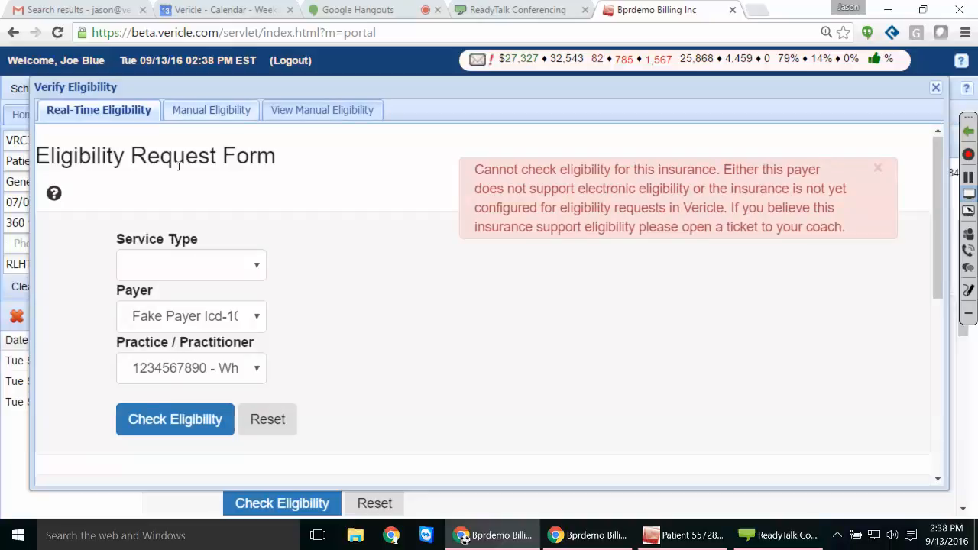
# Select the primary insurance FAKE PAYER ICD-10 ONLY for a manual eligibility check, and close the window without submitting.
pyautogui.click(204, 113)
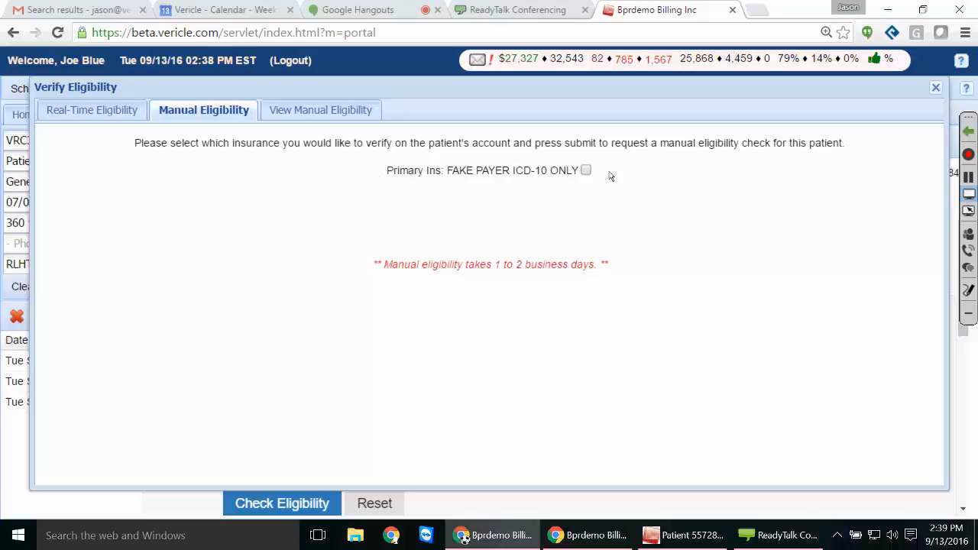
pyautogui.click(585, 170)
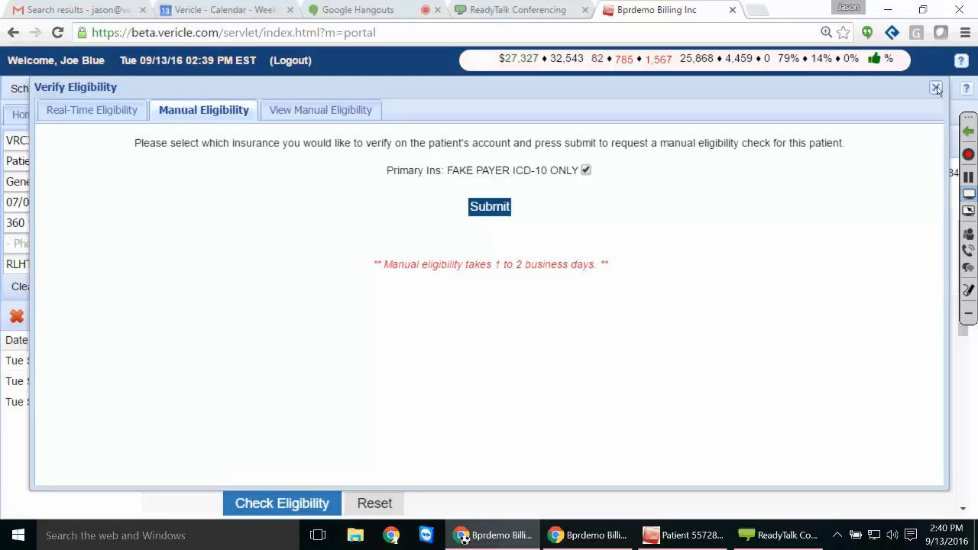
pyautogui.click(937, 89)
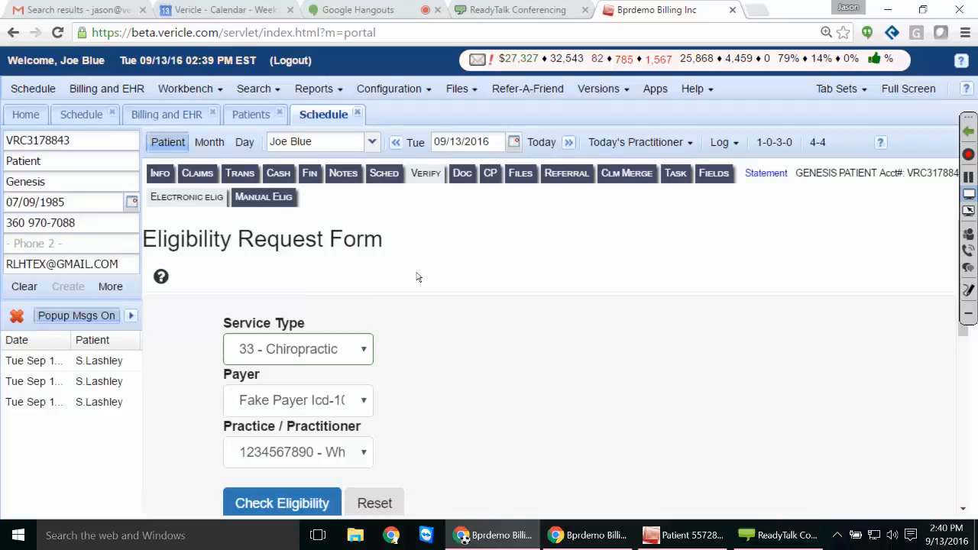
pyautogui.click(112, 287)
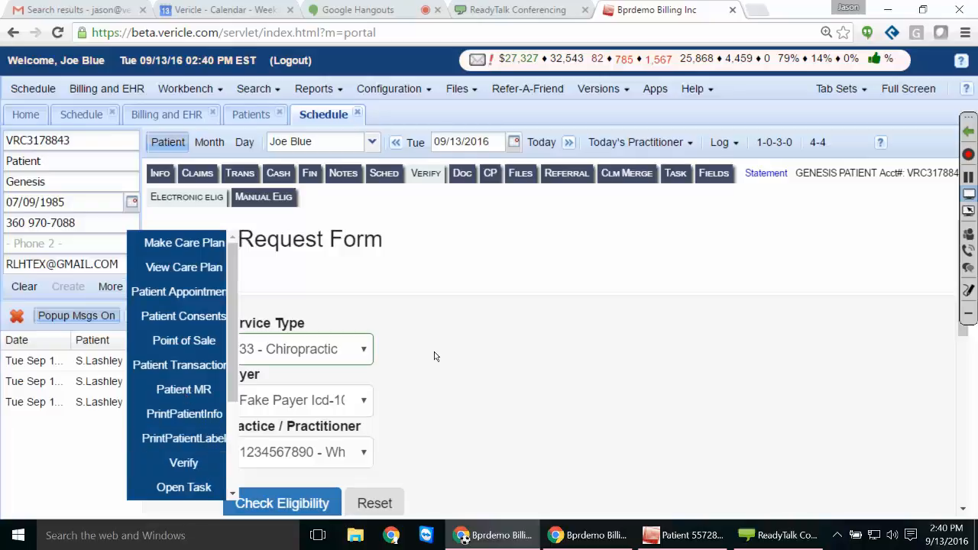
pyautogui.click(121, 291)
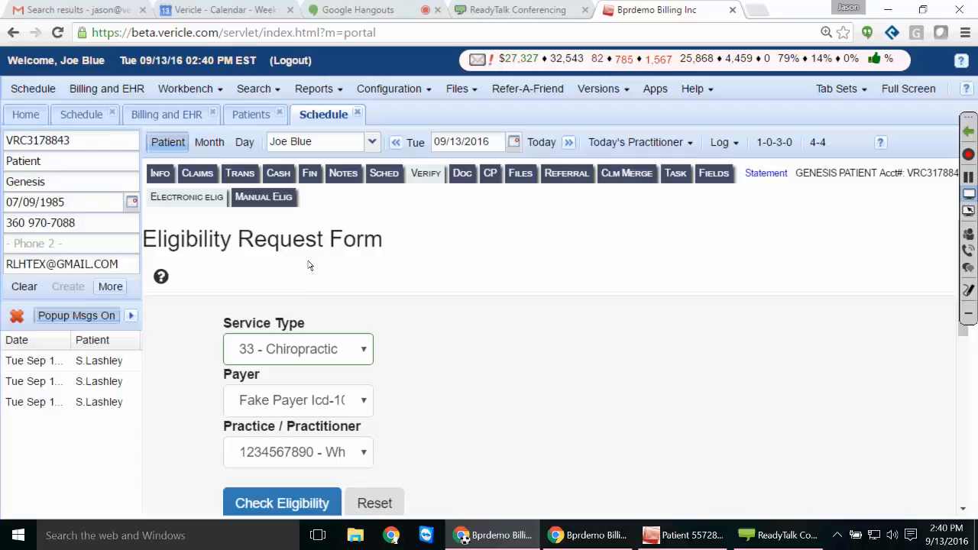
# List the patient's documents, widen the Name column and open the Verification - Health Insurance document dated 03/29/16.
pyautogui.click(457, 177)
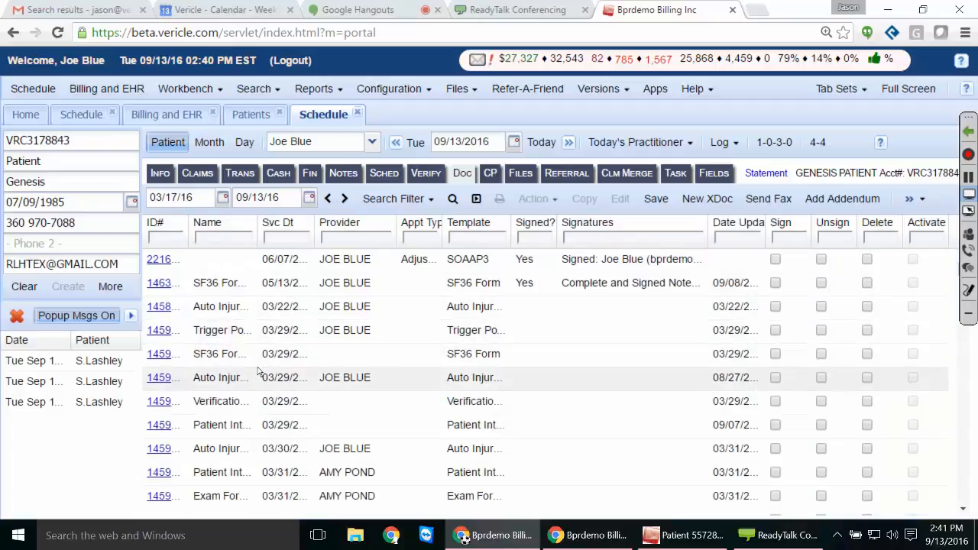
pyautogui.moveTo(258, 231); pyautogui.dragTo(340, 233)
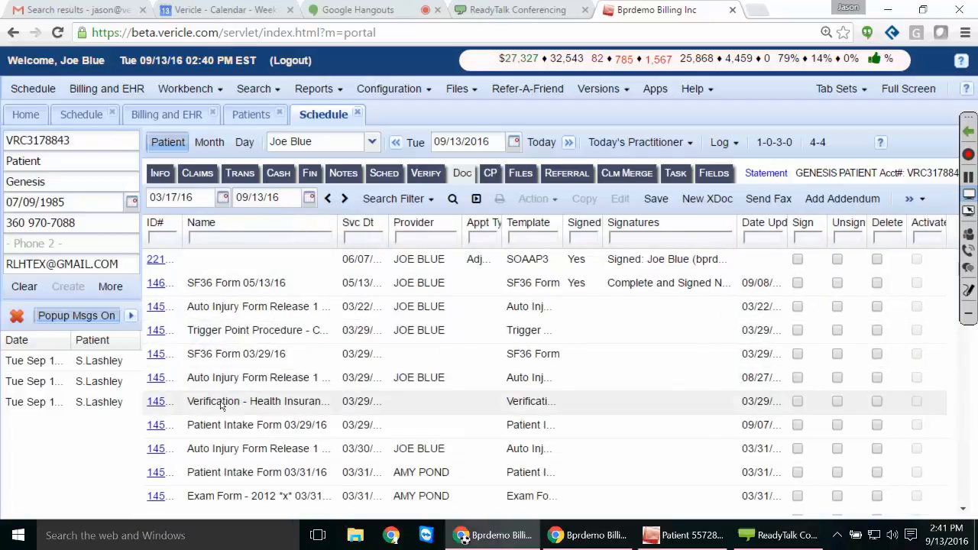
pyautogui.click(163, 406)
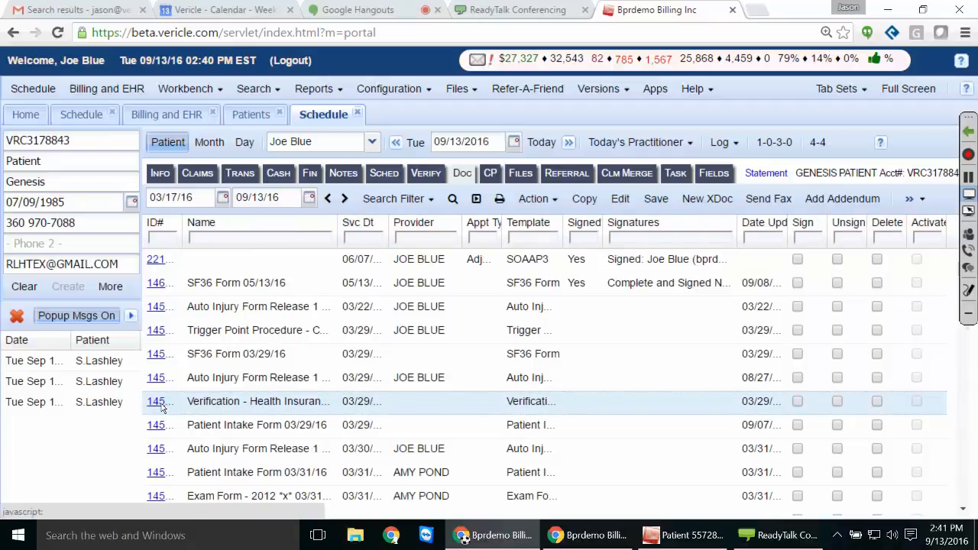
pyautogui.click(161, 407)
# Examine the policy details and the in-network and out-of-network coverage sections of the health insurance verification, and close the document.
pyautogui.scroll(-3, 580, 311)
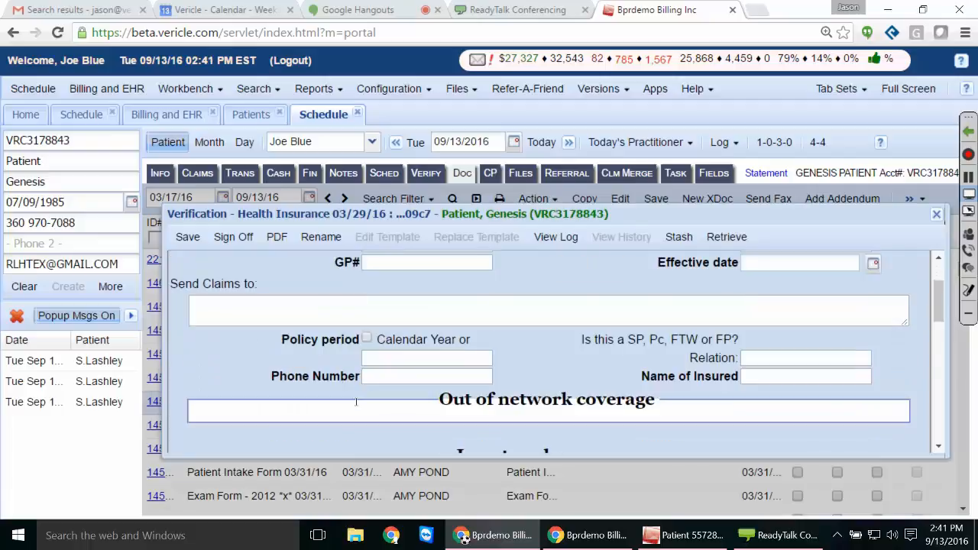
pyautogui.scroll(1, 580, 312)
pyautogui.click(581, 312)
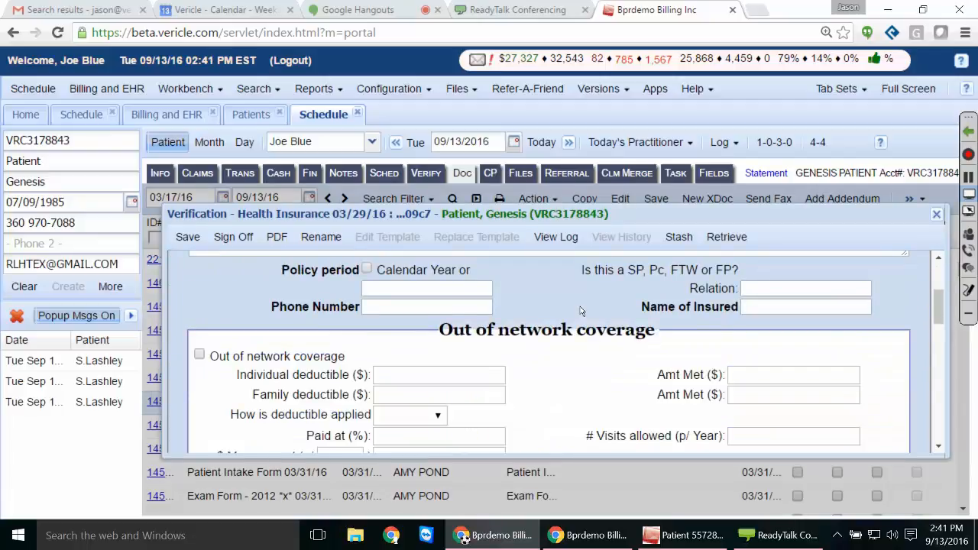
pyautogui.scroll(-1, 557, 389)
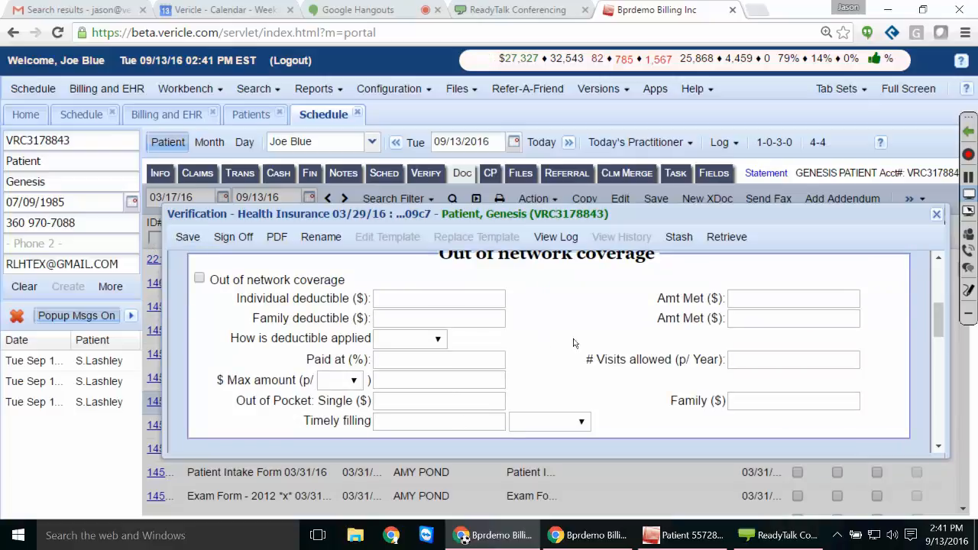
pyautogui.scroll(-6, 574, 342)
pyautogui.scroll(5, 567, 339)
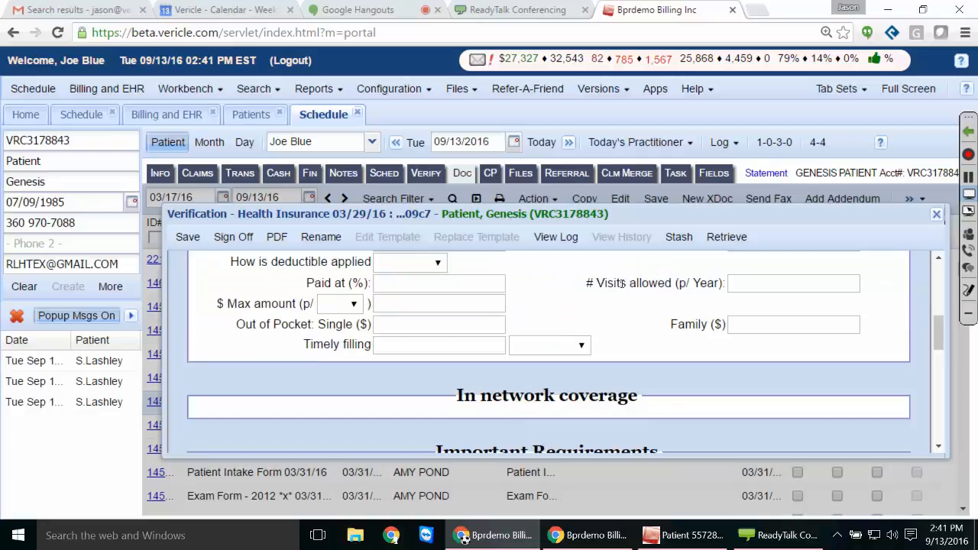
pyautogui.click(937, 215)
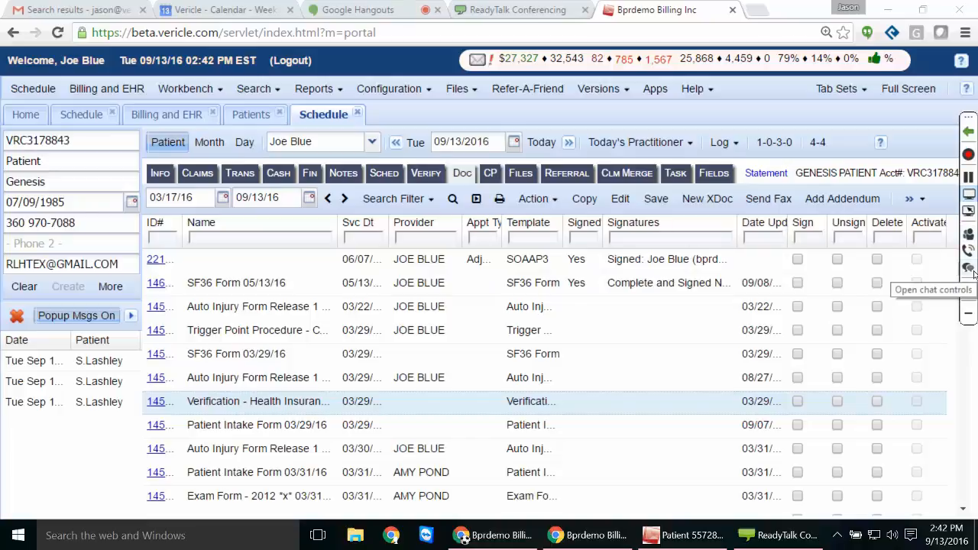
# Open the chat of the ReadyTalk meeting.
pyautogui.click(973, 273)
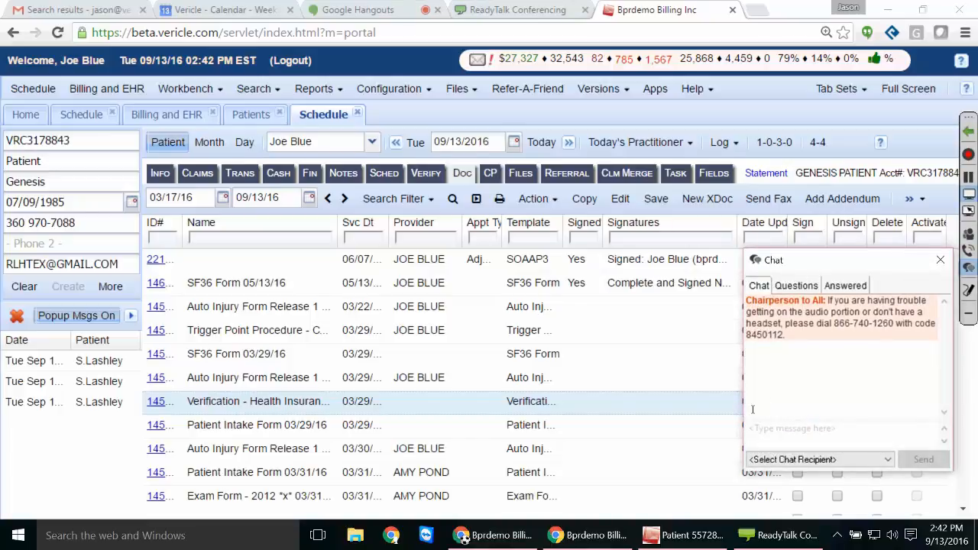